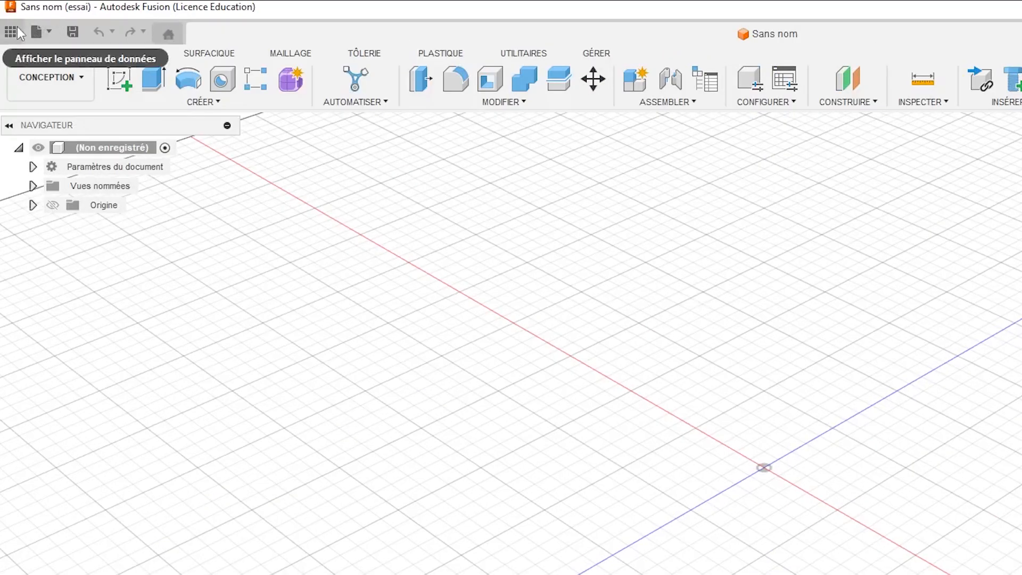
- Create a new project named "TP découverte" and open it
{"action": "left_click", "coordinate": [17, 31]}
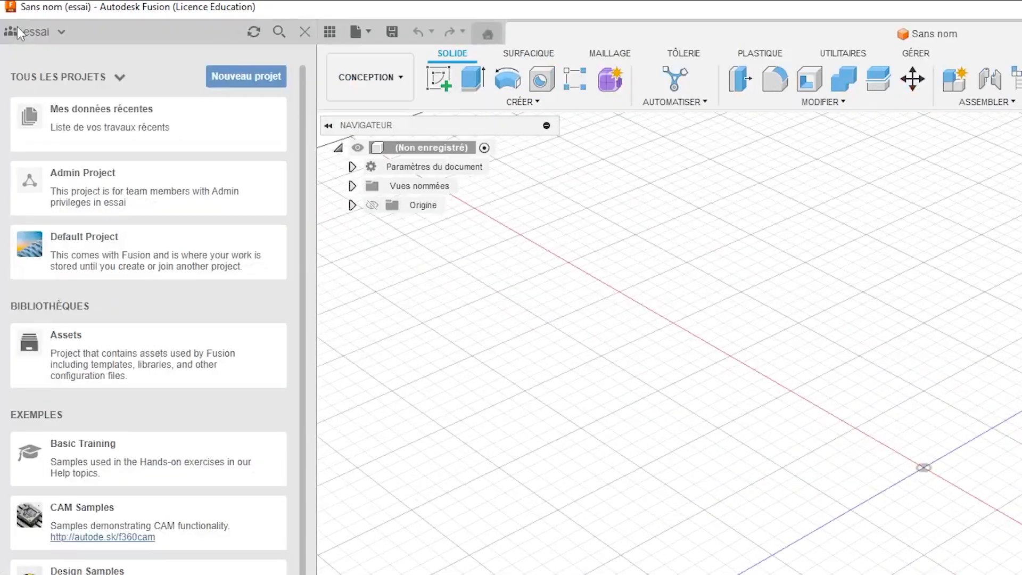
{"action": "left_click", "coordinate": [266, 79]}
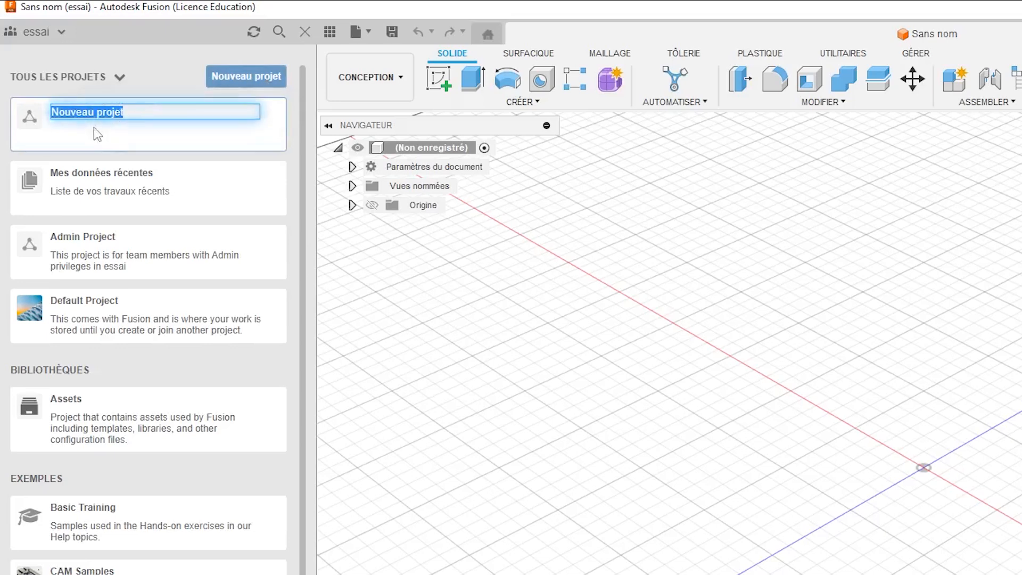
{"action": "type", "text": "T"}
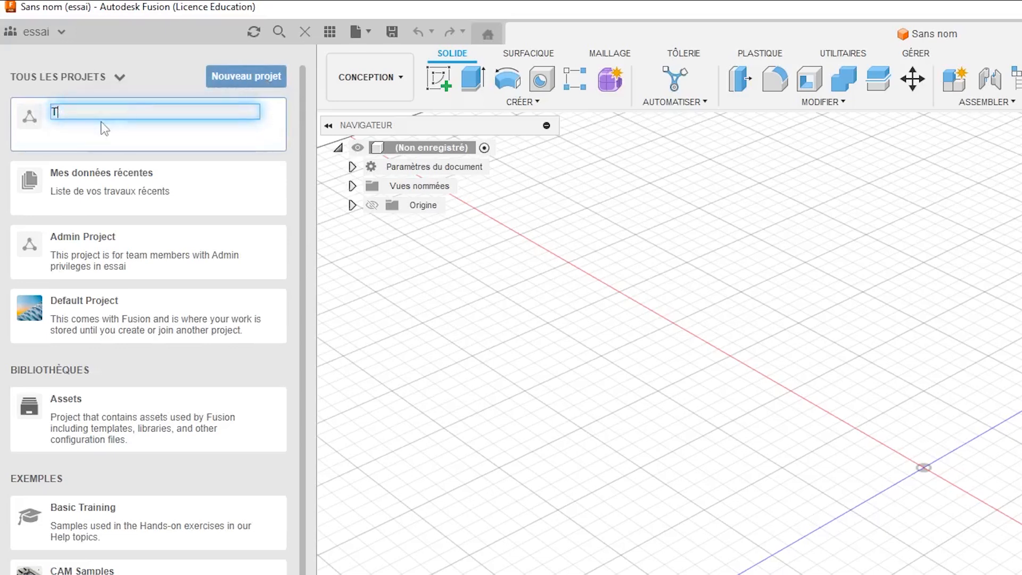
{"action": "type", "text": "P découverte"}
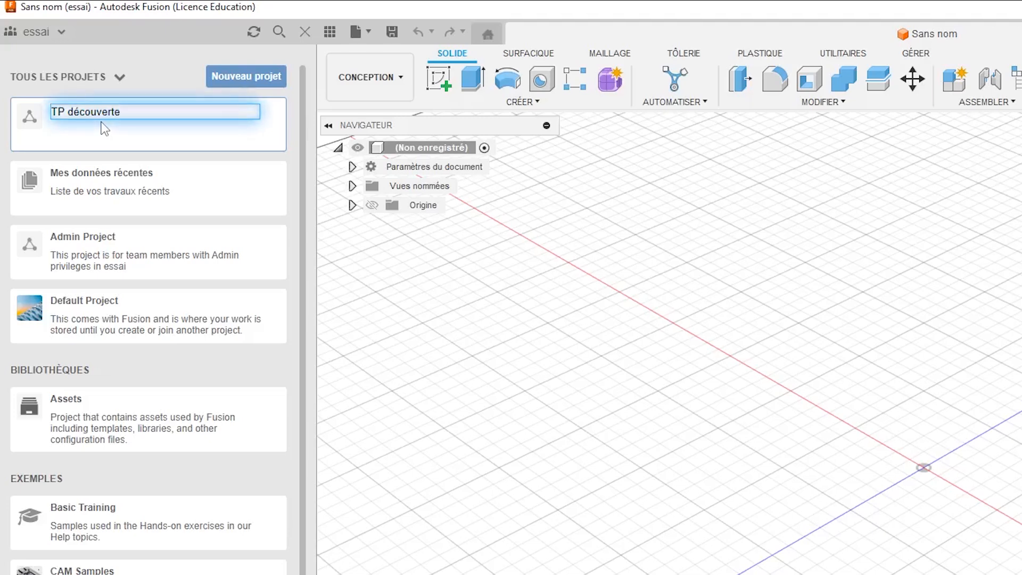
{"action": "key", "text": "Return"}
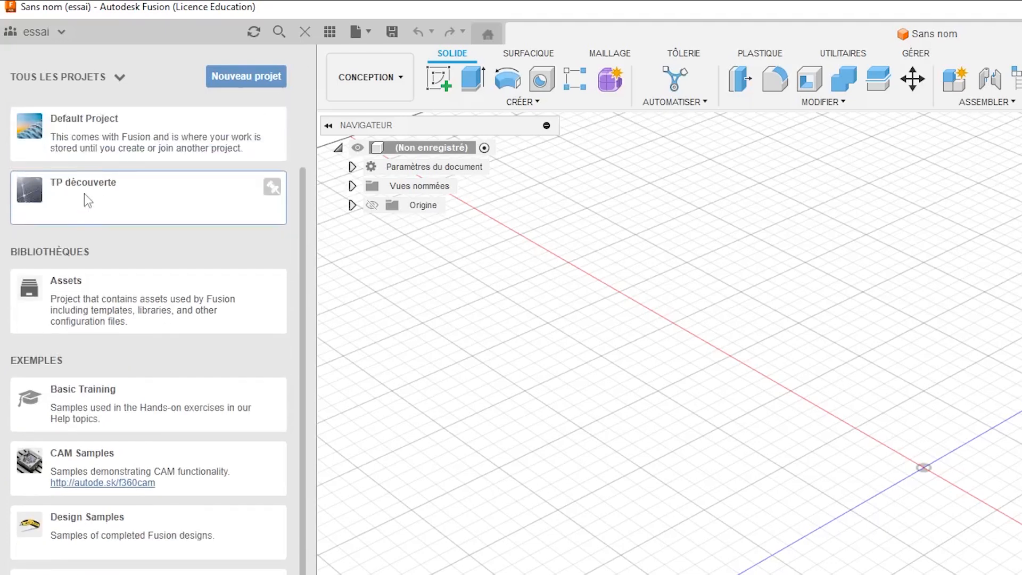
{"action": "left_click", "coordinate": [84, 194]}
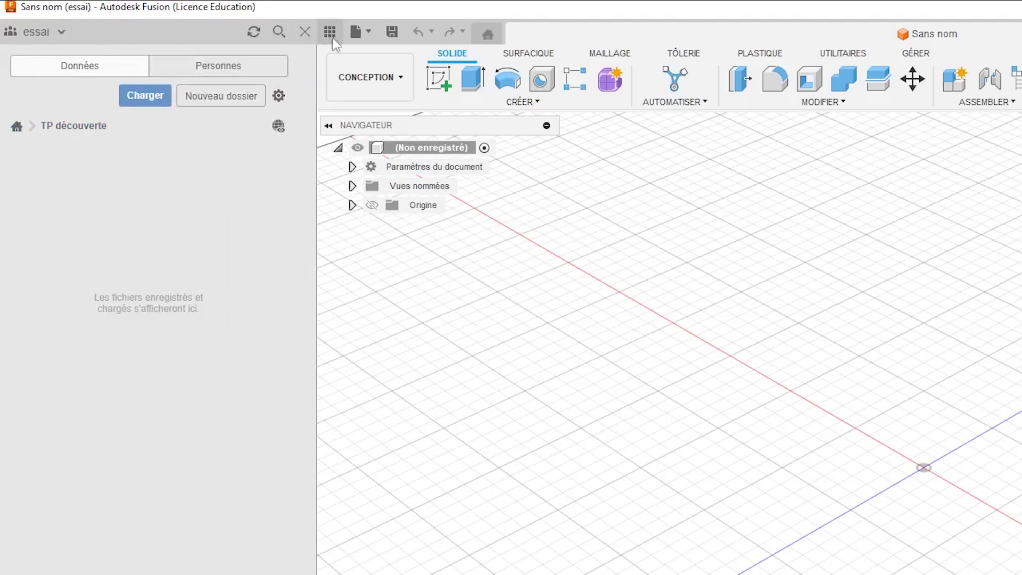
- Create a new electronics design and start a new schematic in it
{"action": "left_click", "coordinate": [367, 32]}
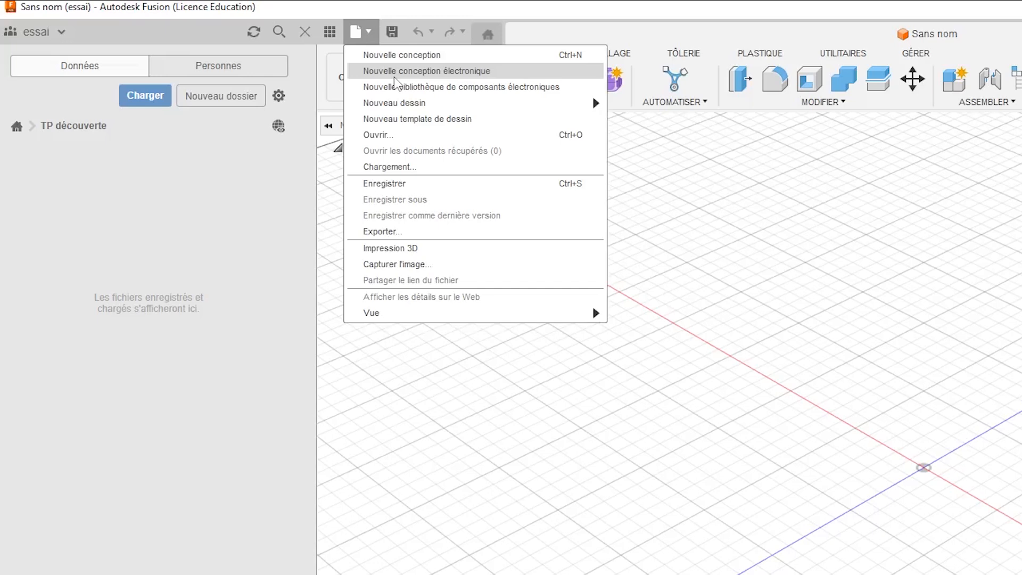
{"action": "left_click", "coordinate": [394, 77]}
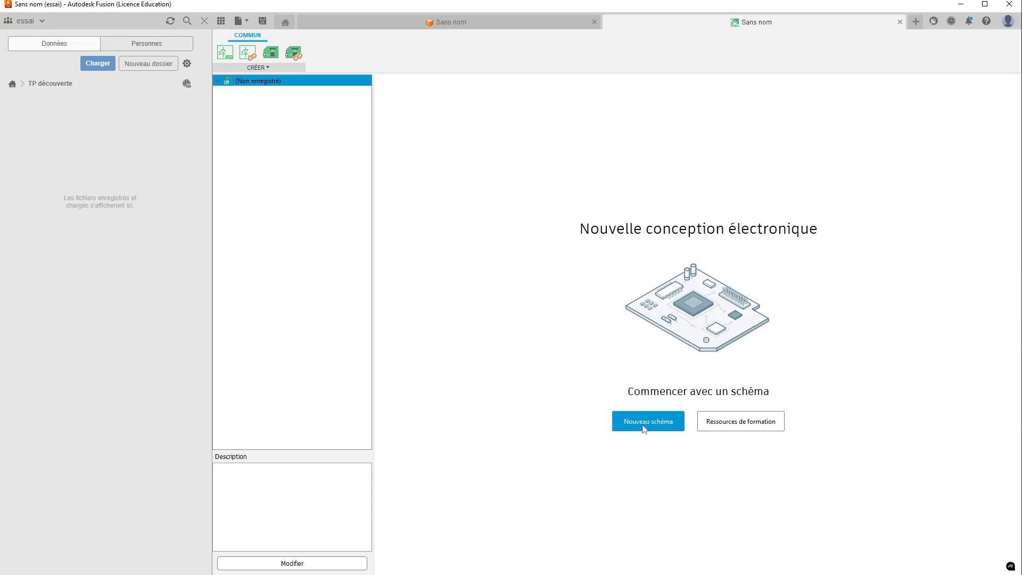
{"action": "left_click", "coordinate": [650, 427]}
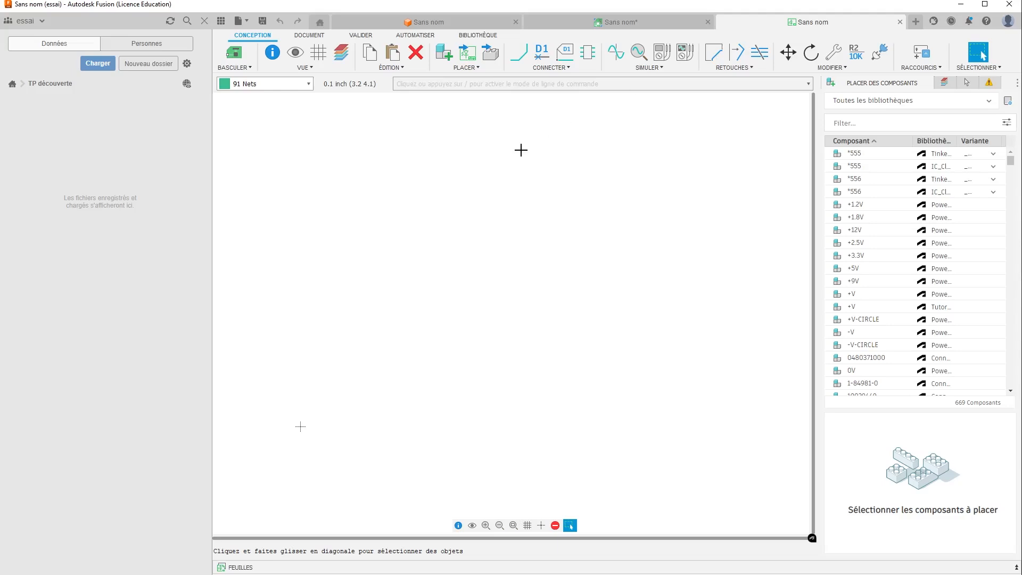
- Save the schematic as "Schéma structurel" in the TP découverte project and hide the project data
{"action": "left_click", "coordinate": [261, 24]}
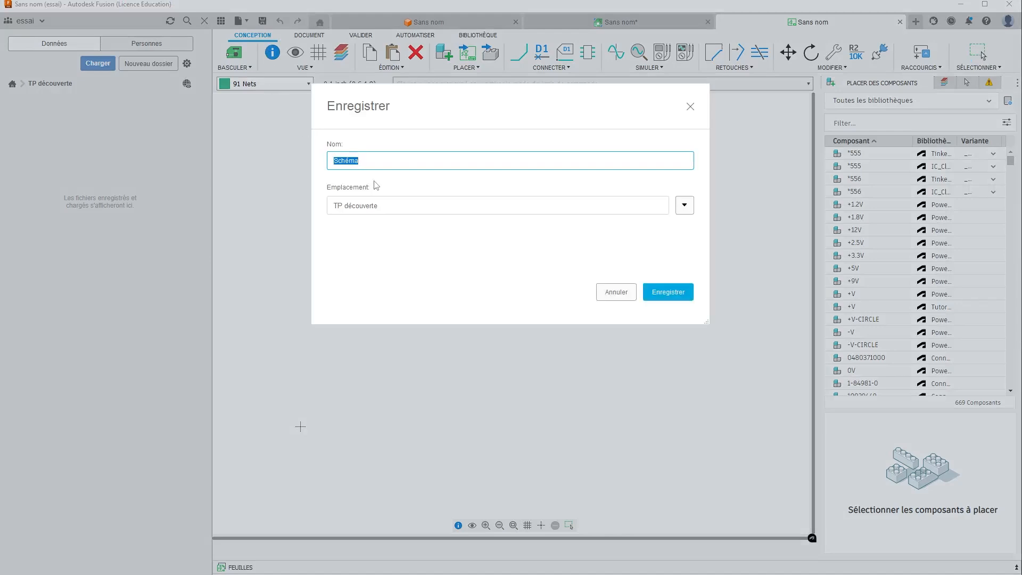
{"action": "left_click", "coordinate": [422, 161]}
{"action": "type", "text": "structurel"}
{"action": "left_click", "coordinate": [665, 292]}
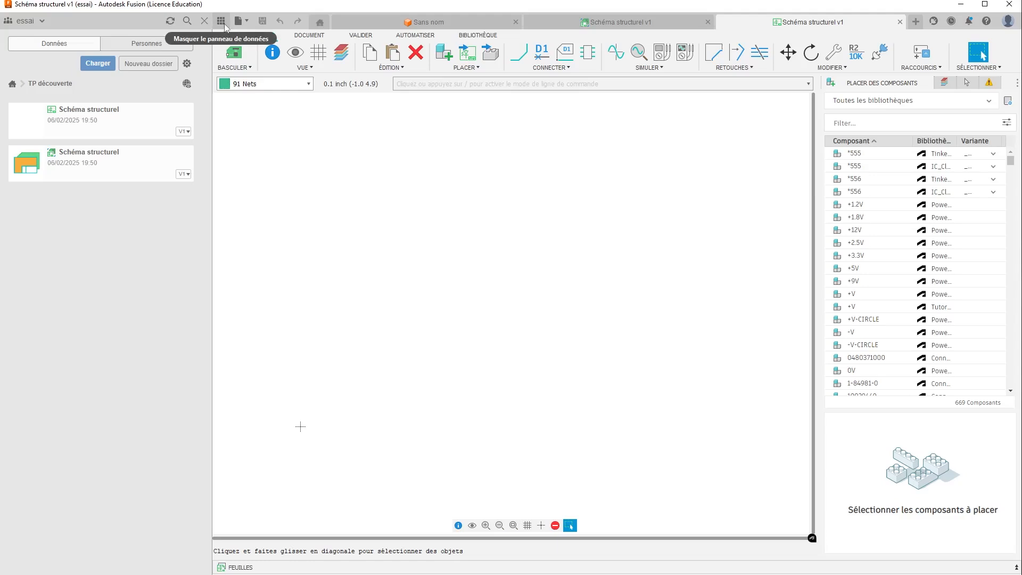
{"action": "left_click", "coordinate": [221, 21]}
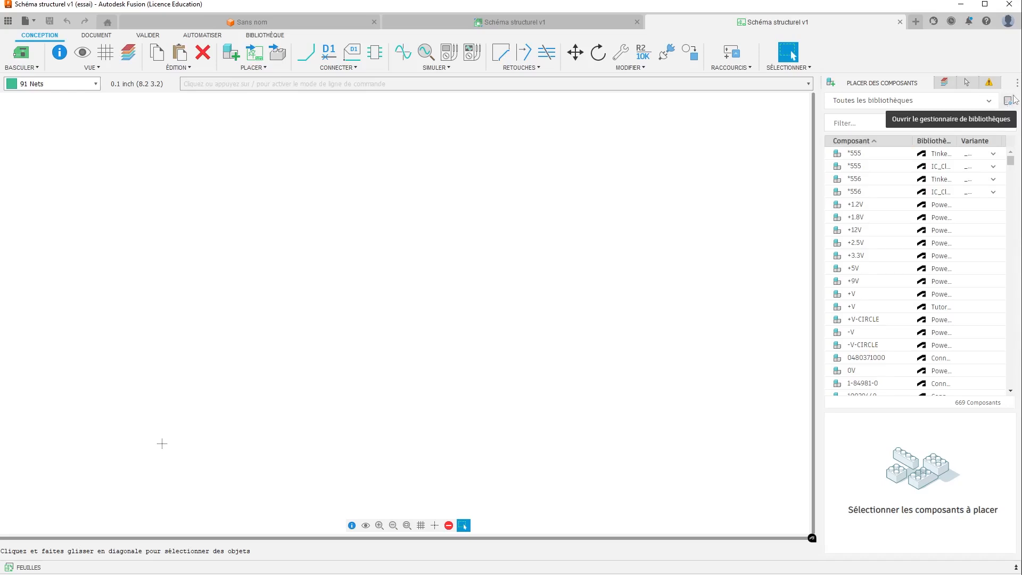
- Import the ESP32.lbr component library from the local disk into the library manager
{"action": "left_click", "coordinate": [268, 37]}
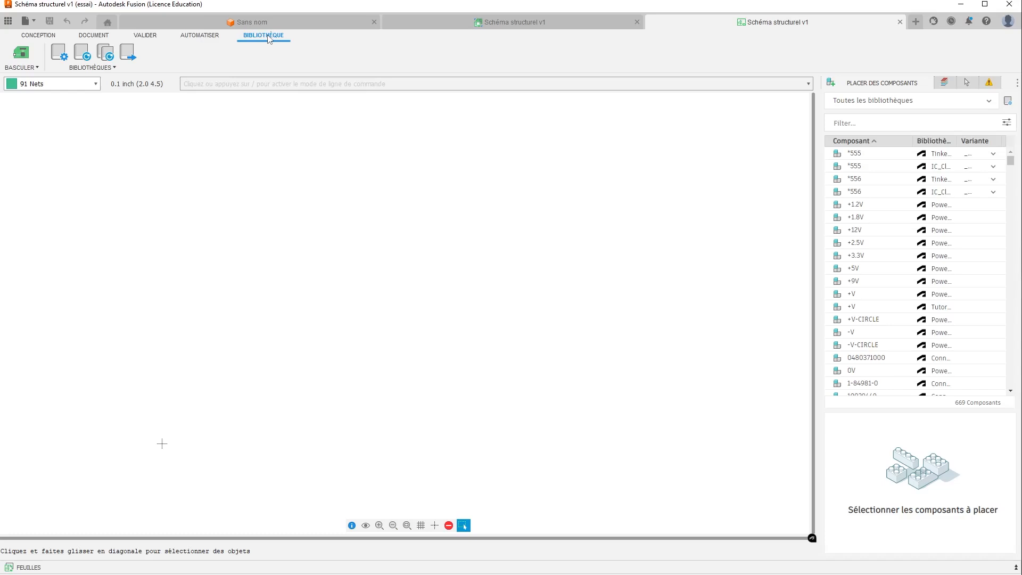
{"action": "left_click", "coordinate": [62, 53]}
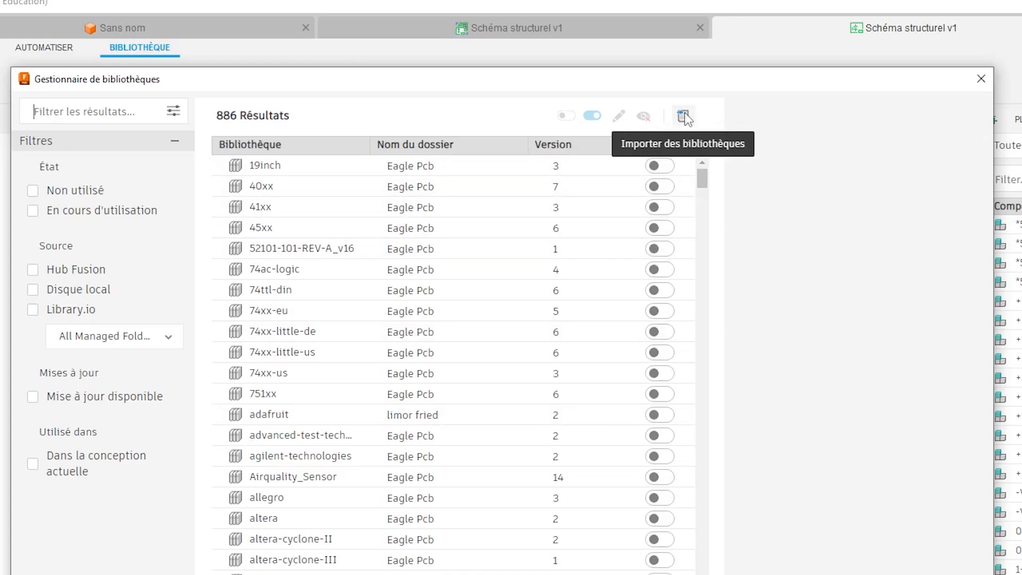
{"action": "left_click", "coordinate": [684, 116]}
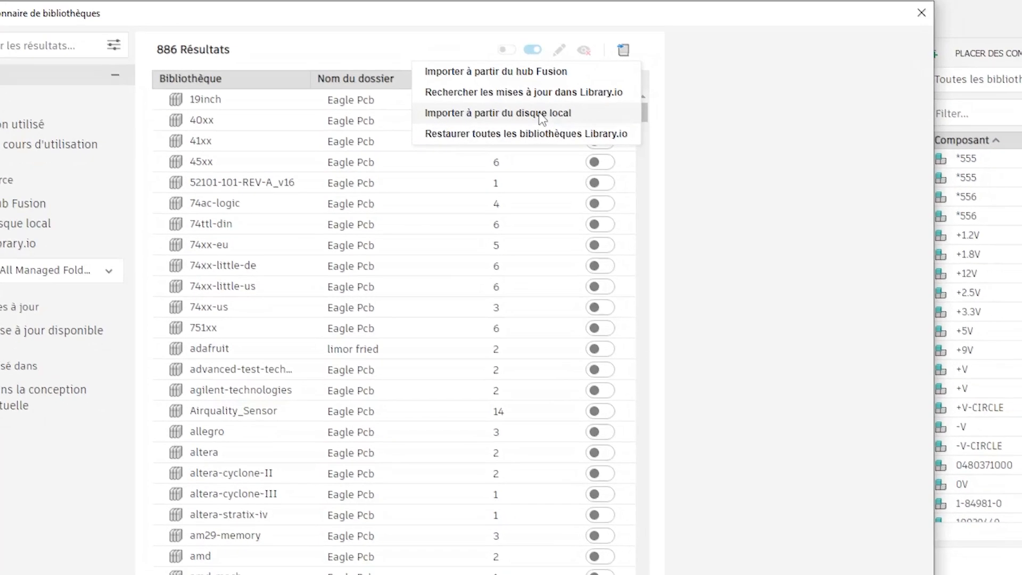
{"action": "left_click", "coordinate": [542, 113]}
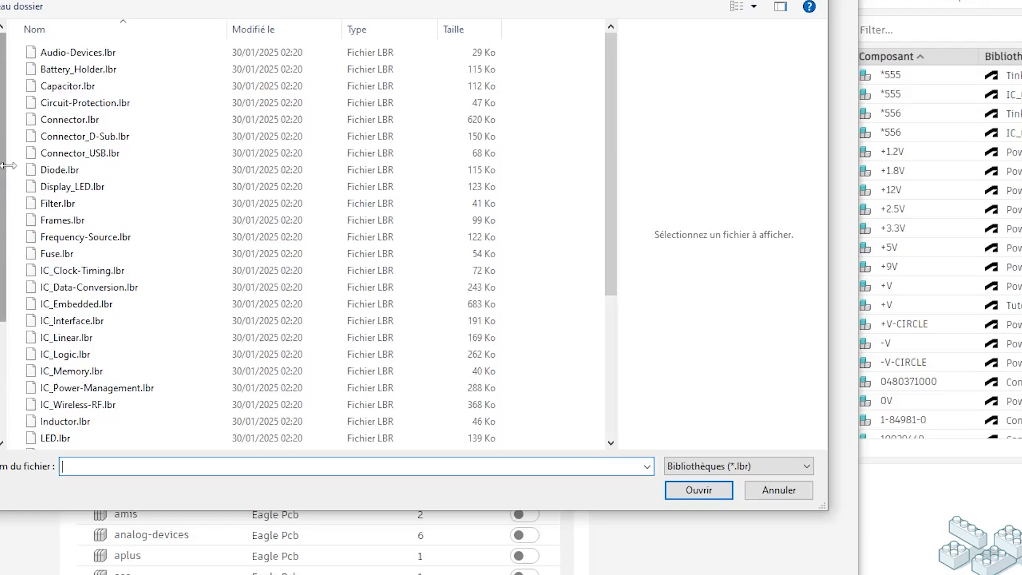
{"action": "scroll", "coordinate": [11, 178], "scroll_direction": "down", "scroll_amount": 4}
{"action": "scroll", "coordinate": [11, 178], "scroll_direction": "up", "scroll_amount": 4}
{"action": "scroll", "coordinate": [3, 224], "scroll_direction": "down", "scroll_amount": 3}
{"action": "scroll", "coordinate": [2, 175], "scroll_direction": "up", "scroll_amount": 3}
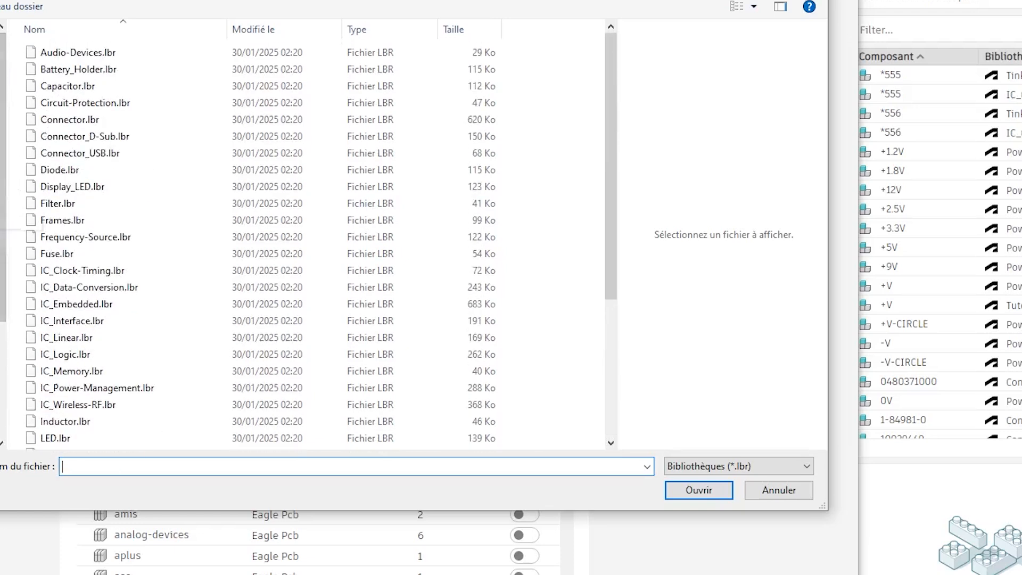
{"action": "left_click", "coordinate": [2, 176]}
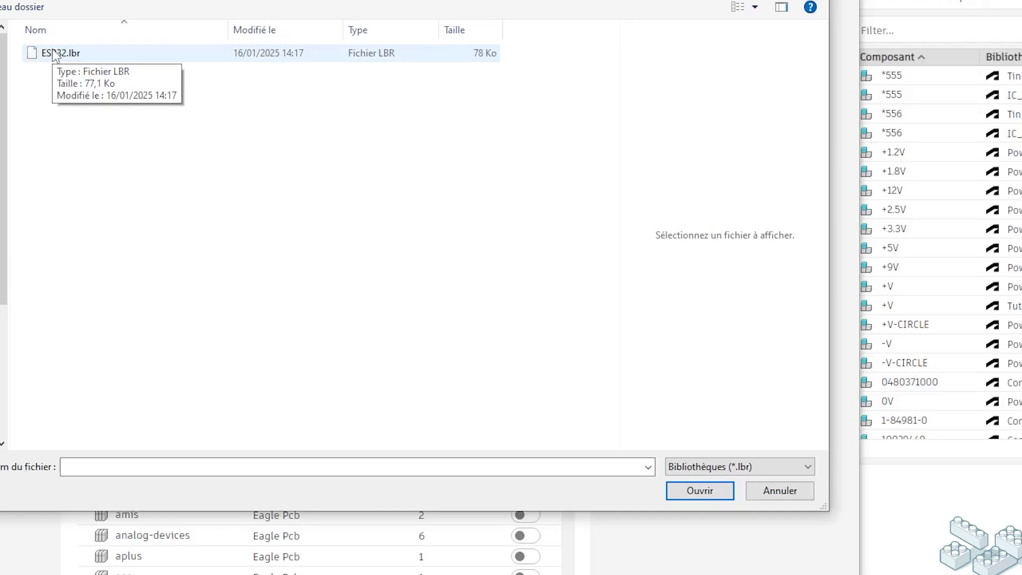
{"action": "left_click", "coordinate": [52, 50]}
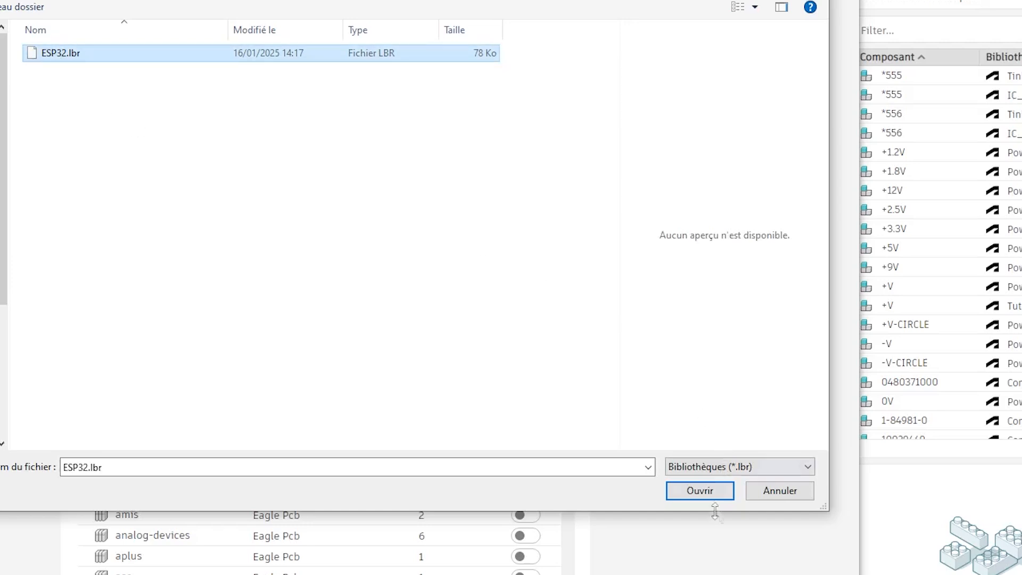
{"action": "left_click", "coordinate": [712, 494]}
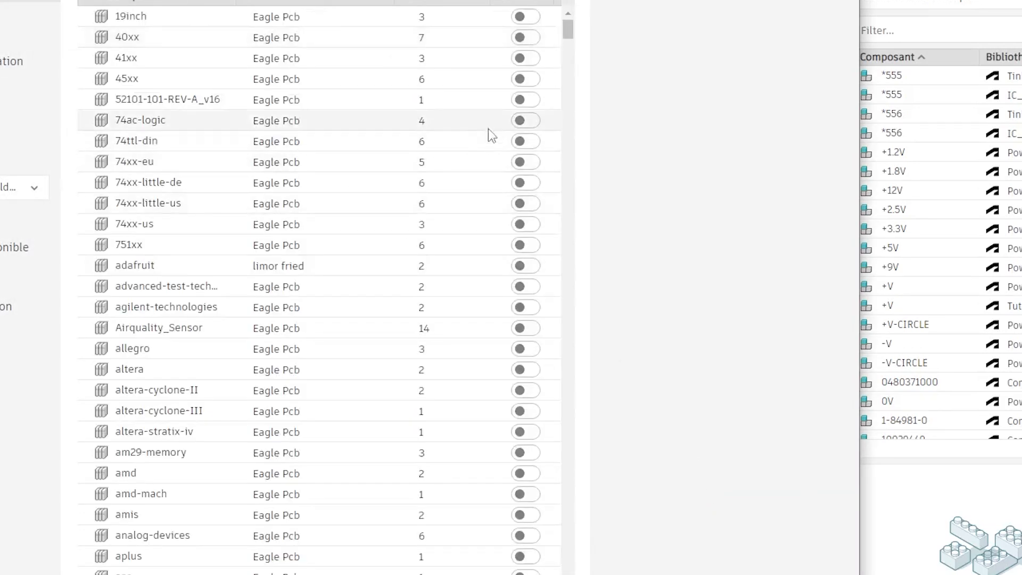
- Examine which libraries are in use, including ESP32, Resistor, Tinkercad and Transistor, and close the library manager
{"action": "scroll", "coordinate": [488, 129], "scroll_direction": "down", "scroll_amount": 4}
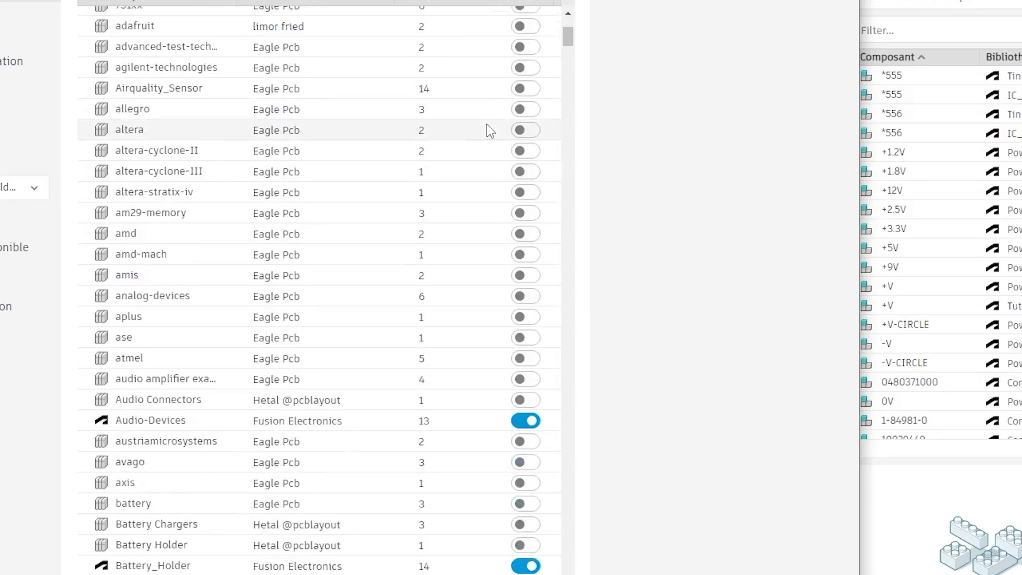
{"action": "left_click_drag", "start_coordinate": [567, 37], "coordinate": [563, 147]}
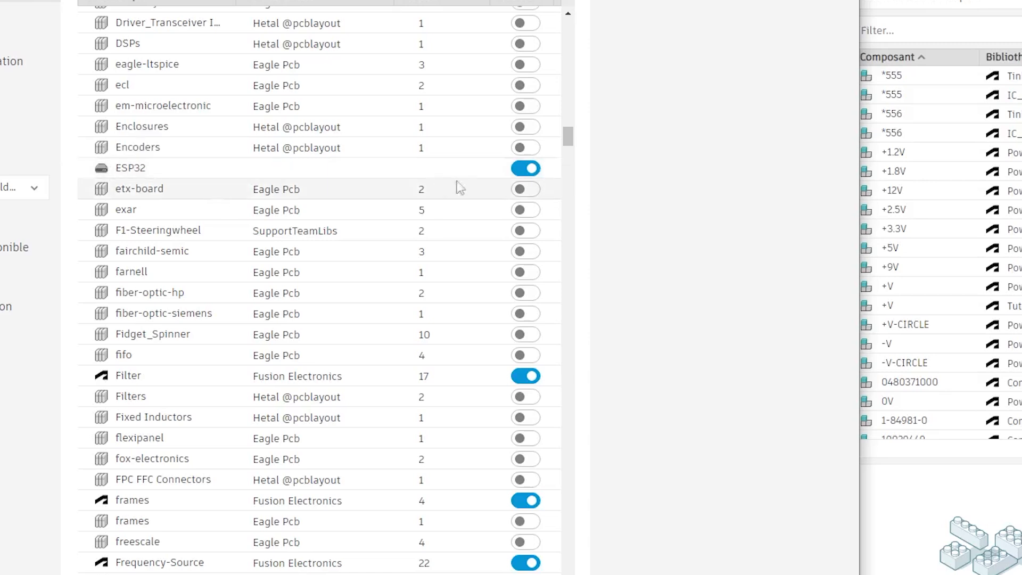
{"action": "left_click_drag", "start_coordinate": [569, 138], "coordinate": [560, 265]}
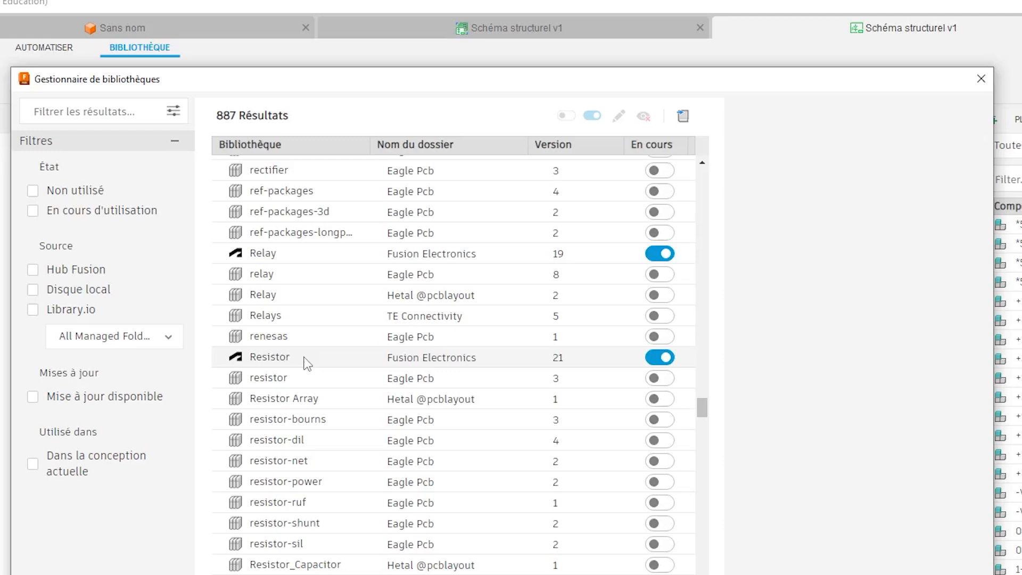
{"action": "left_click_drag", "start_coordinate": [703, 409], "coordinate": [702, 485]}
{"action": "scroll", "coordinate": [361, 394], "scroll_direction": "up", "scroll_amount": 4}
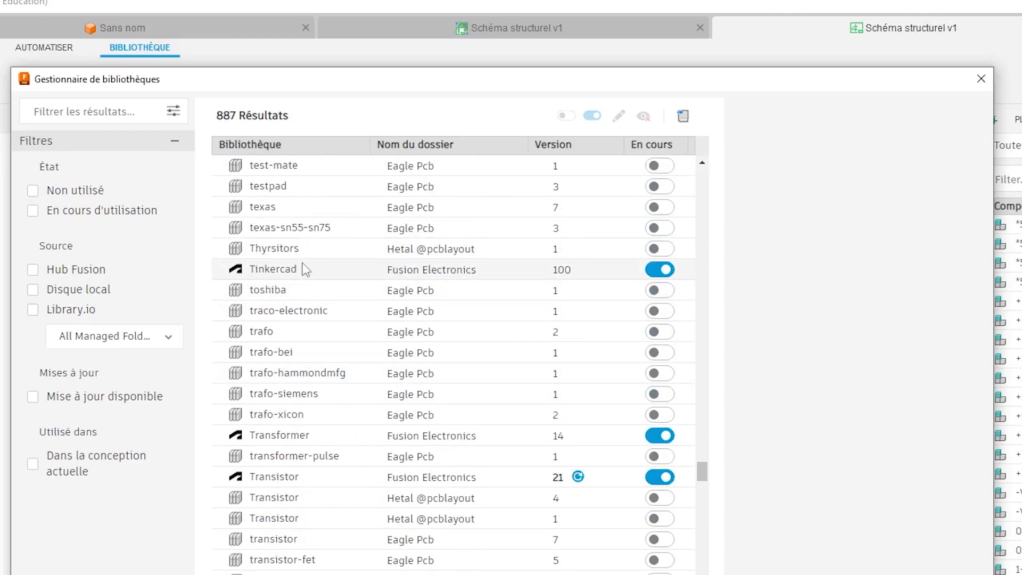
{"action": "scroll", "coordinate": [306, 269], "scroll_direction": "down", "scroll_amount": 2}
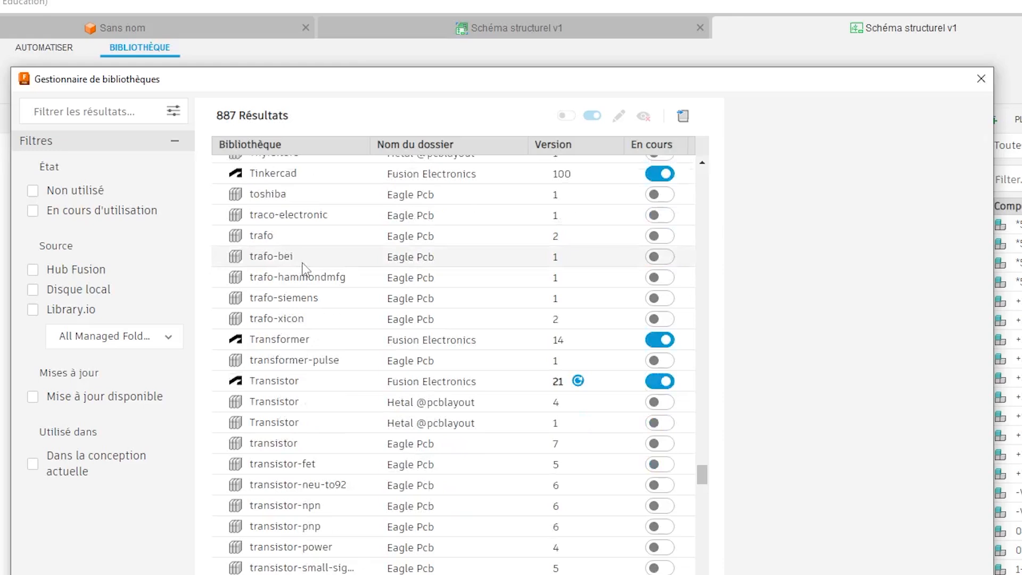
{"action": "scroll", "coordinate": [305, 267], "scroll_direction": "down", "scroll_amount": 2}
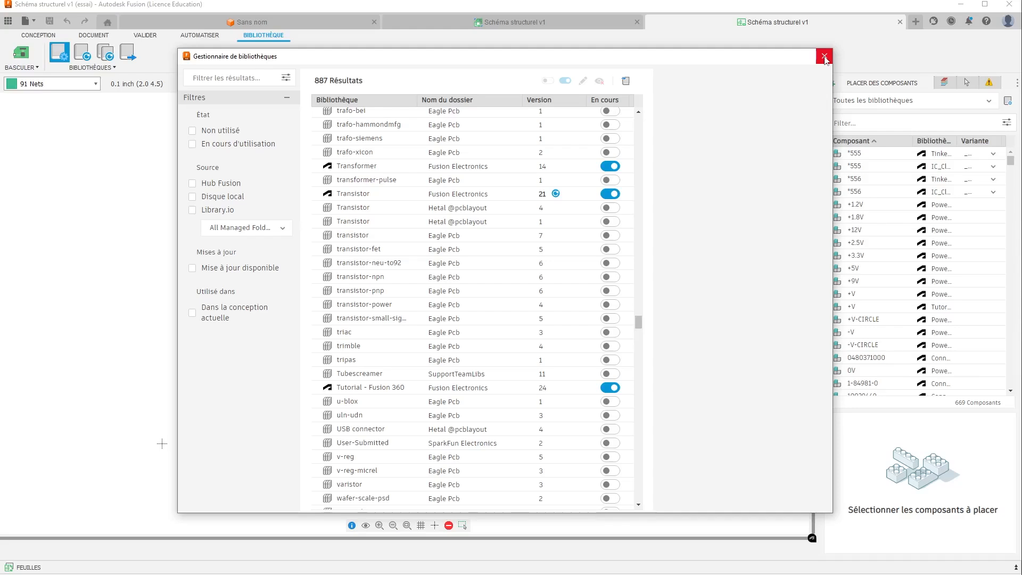
{"action": "left_click", "coordinate": [824, 56]}
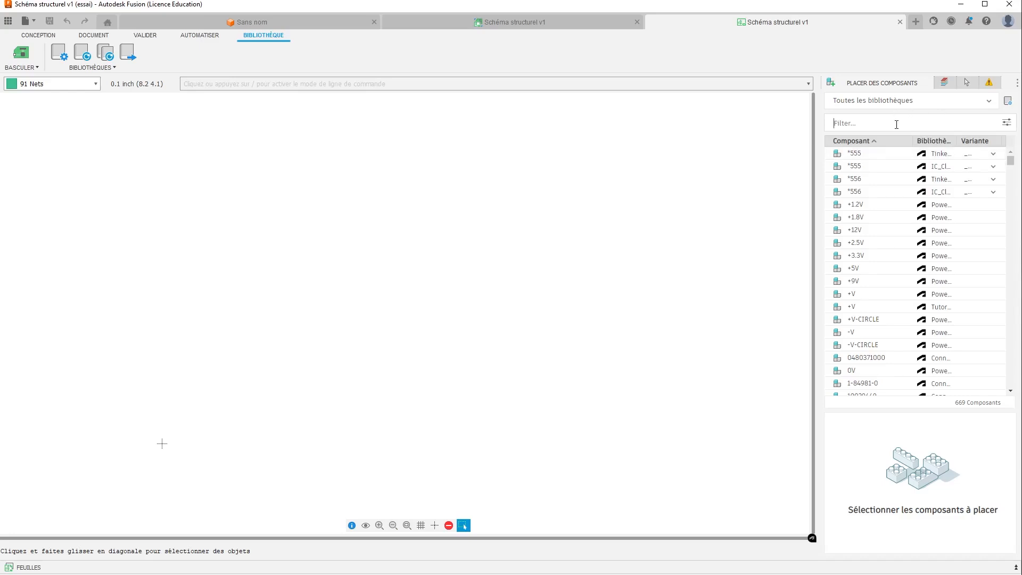
- Filter the components by "esp32" and place one ESP32-DEVKIT-V1 near the middle of the schematic
{"action": "type", "text": "es"}
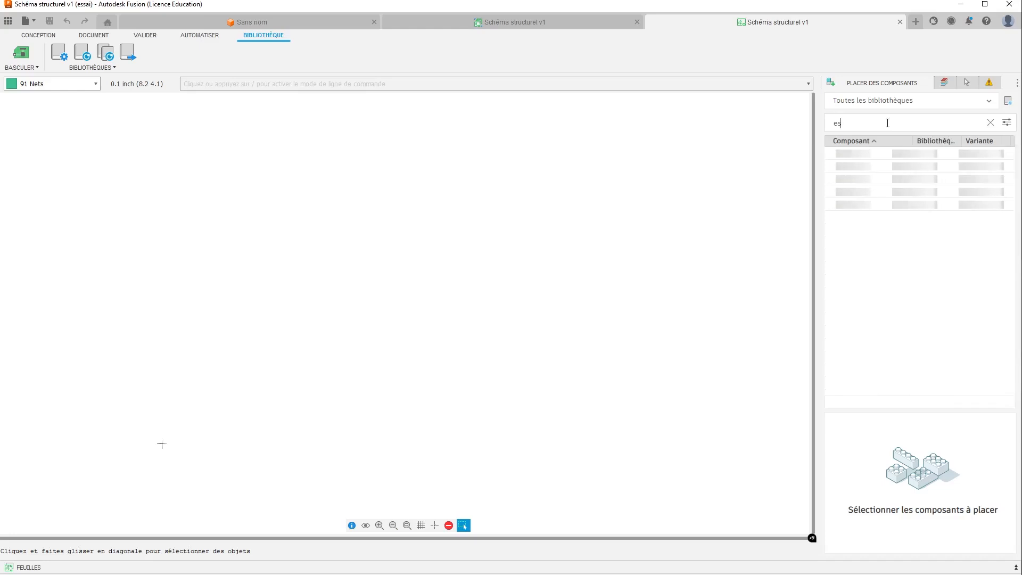
{"action": "type", "text": "p32"}
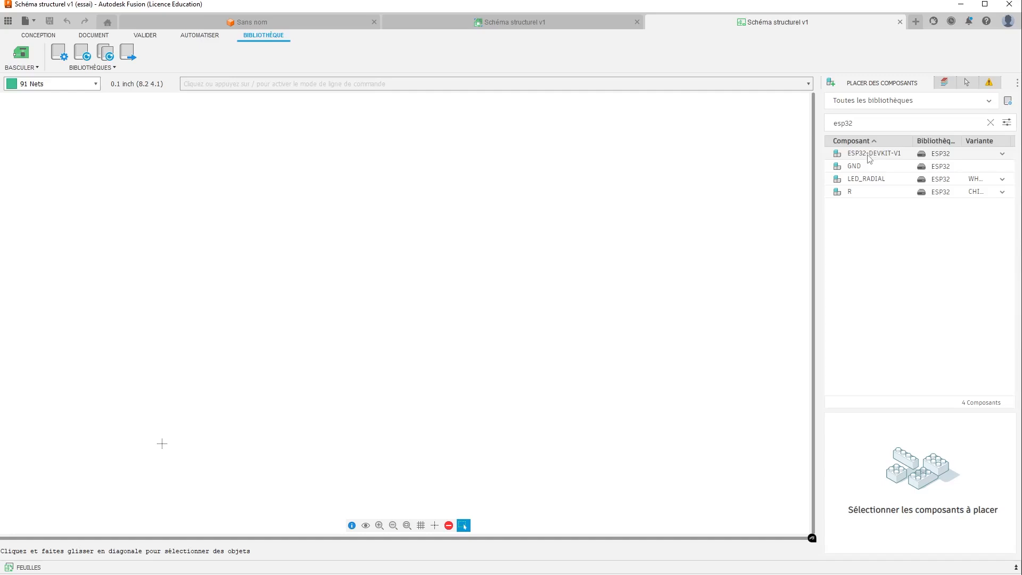
{"action": "left_click_drag", "start_coordinate": [869, 158], "coordinate": [249, 267]}
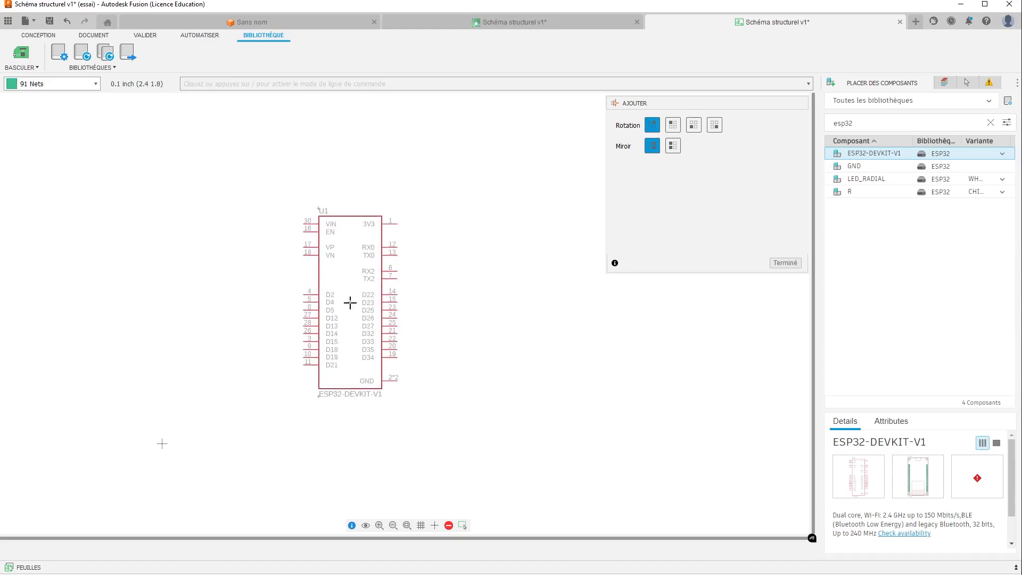
{"action": "left_click", "coordinate": [364, 276]}
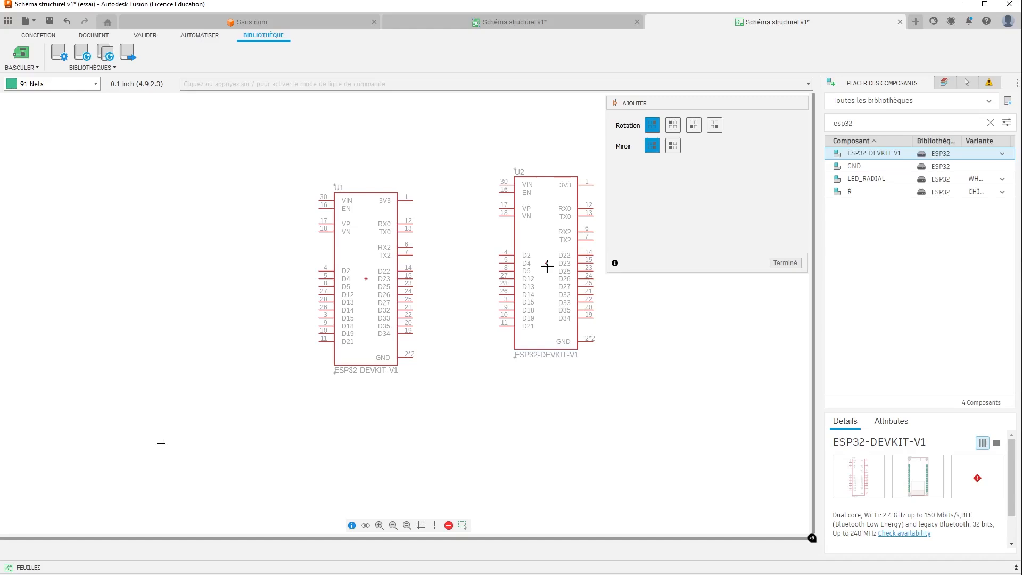
{"action": "key", "text": "Escape"}
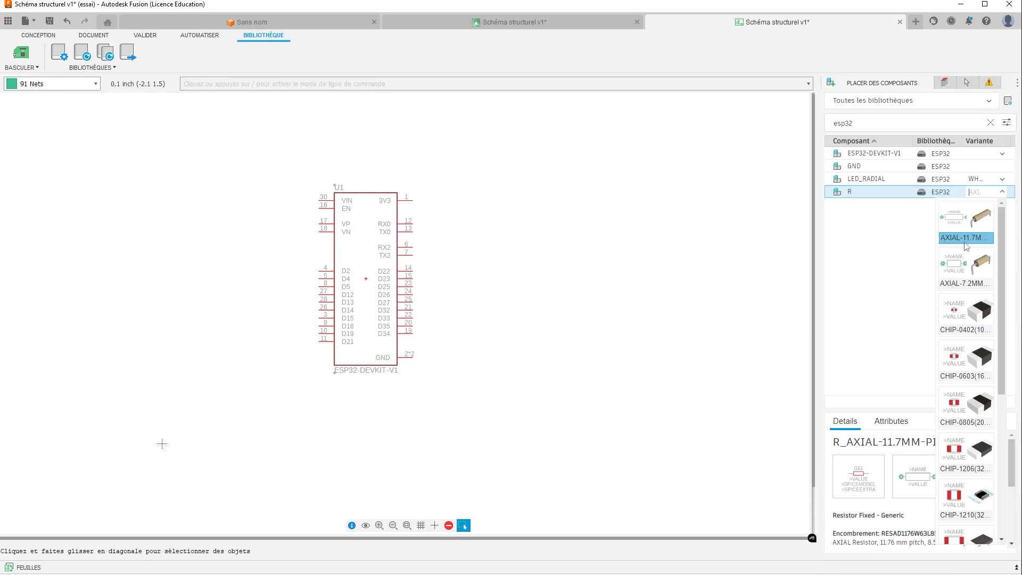
- Examine the colour variants offered for the LED_RADIAL component
{"action": "left_click", "coordinate": [1003, 180]}
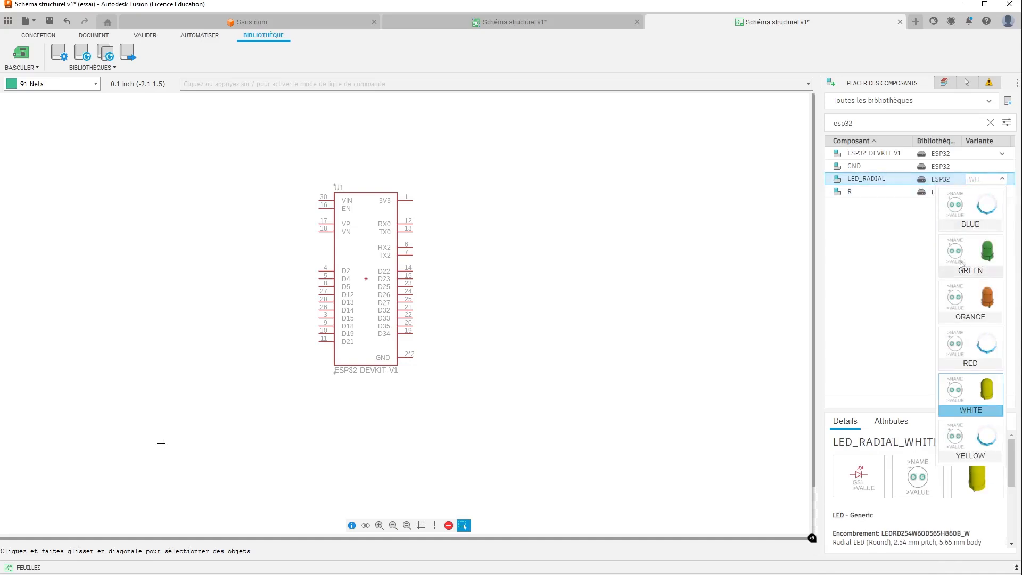
{"action": "left_click", "coordinate": [974, 357]}
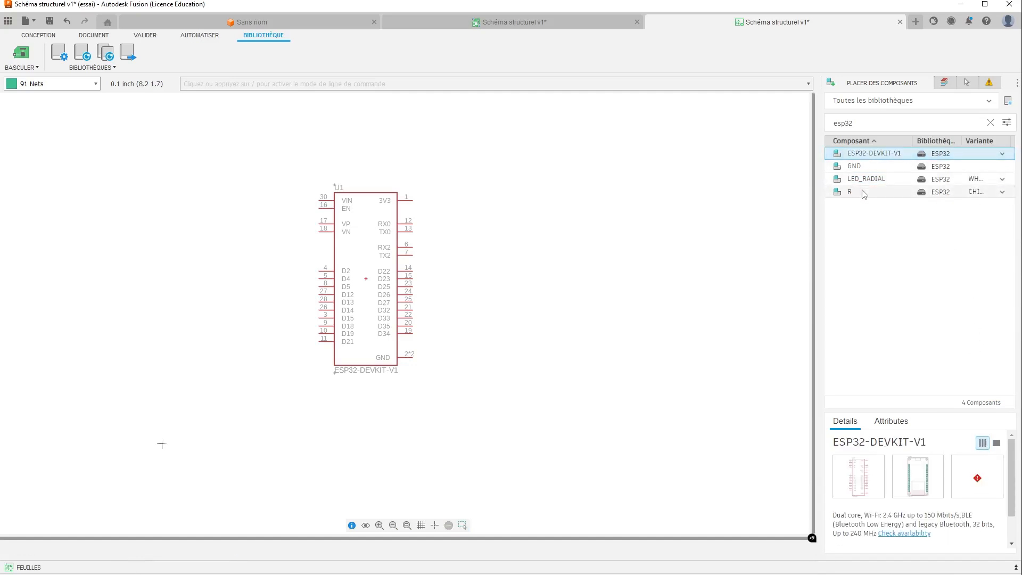
- Place one resistor R and one white LED_RADIAL on the schematic, to the right of the ESP32 board
{"action": "left_click", "coordinate": [873, 197]}
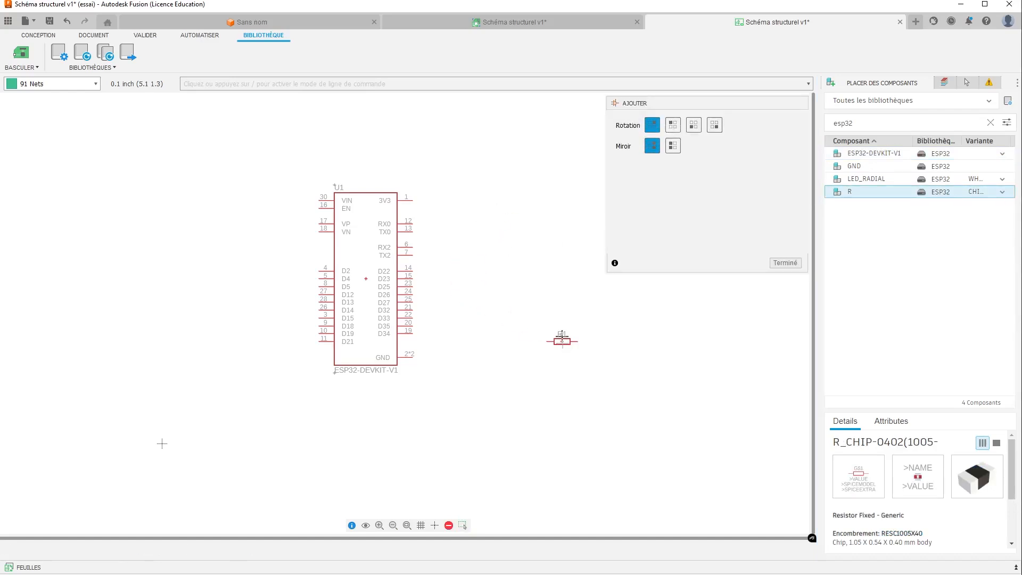
{"action": "left_click", "coordinate": [869, 179]}
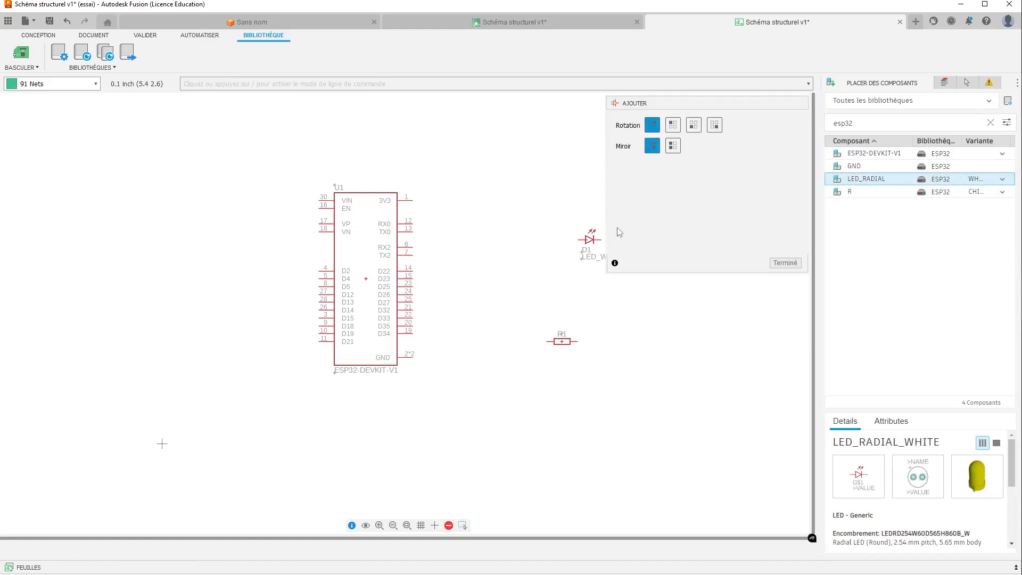
{"action": "left_click", "coordinate": [542, 280]}
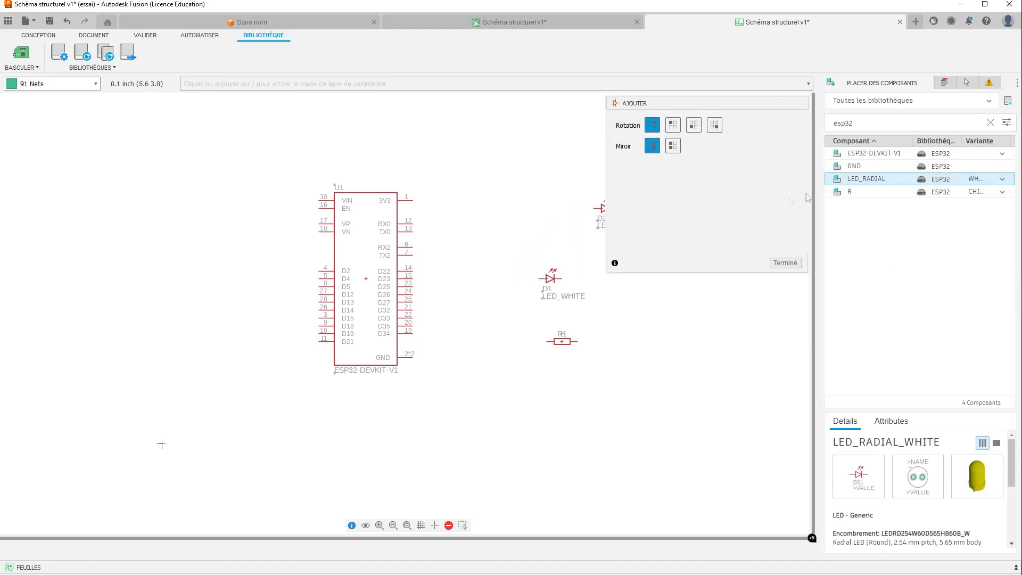
- Place a GND supply symbol and move it just below and to the right of the ESP32's GND pin
{"action": "left_click", "coordinate": [897, 168]}
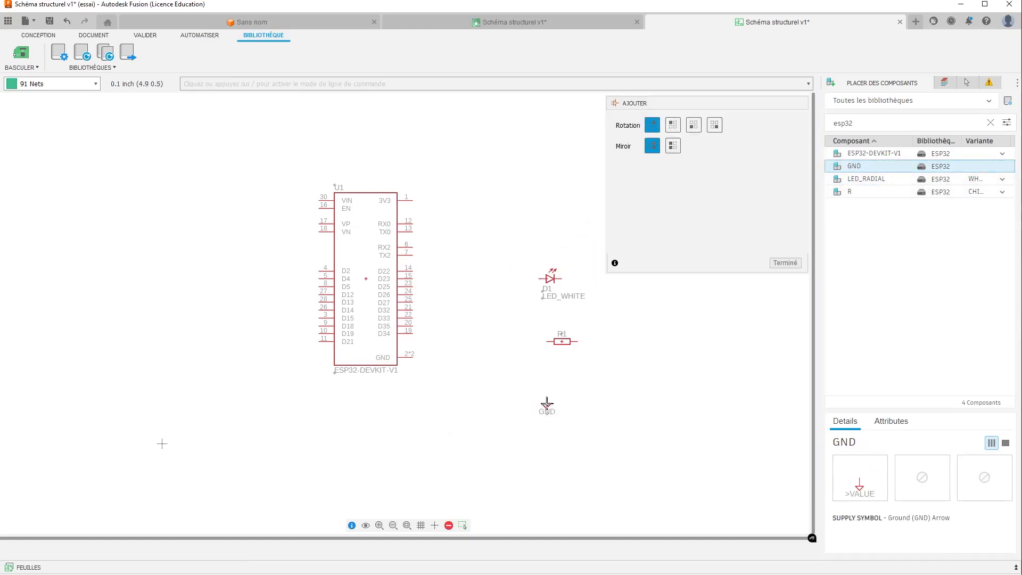
{"action": "left_click", "coordinate": [544, 402]}
{"action": "left_click", "coordinate": [465, 425]}
{"action": "key", "text": "Escape"}
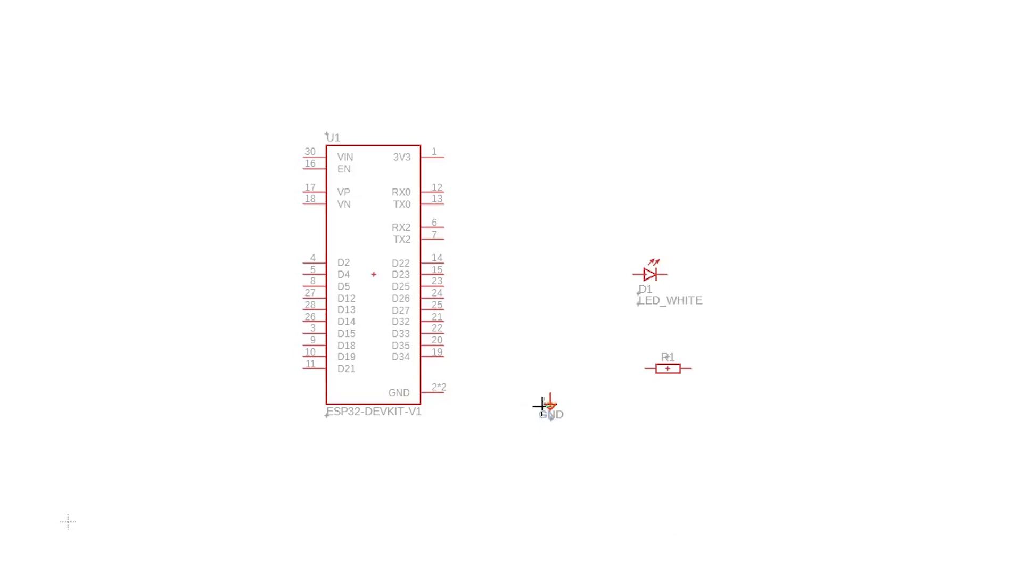
{"action": "left_click", "coordinate": [491, 426]}
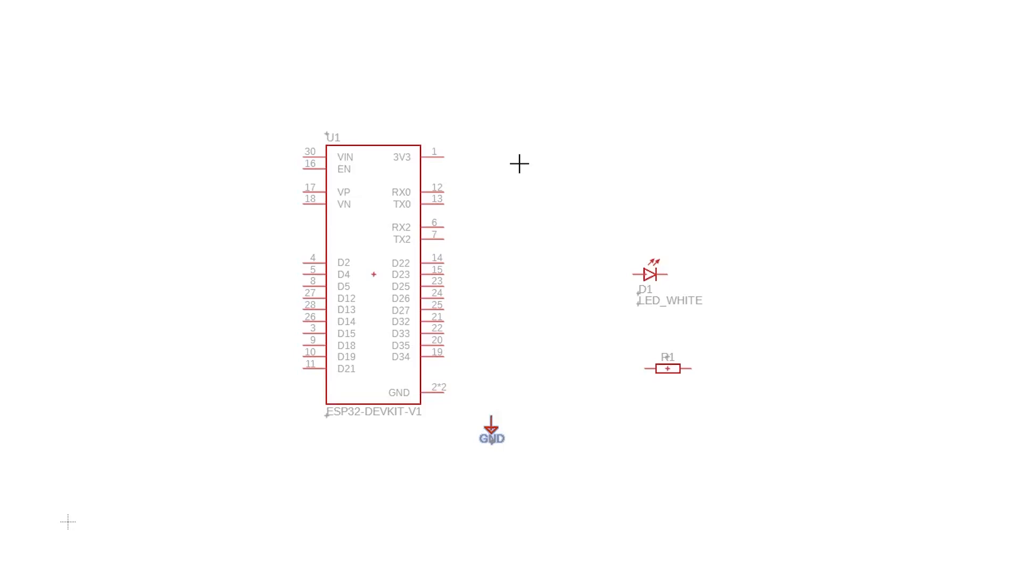
- Rotate resistor R1 in quarter turns while moving it, and set it down horizontally left of the ESP32, level with pin D15
{"action": "right_click", "coordinate": [677, 376]}
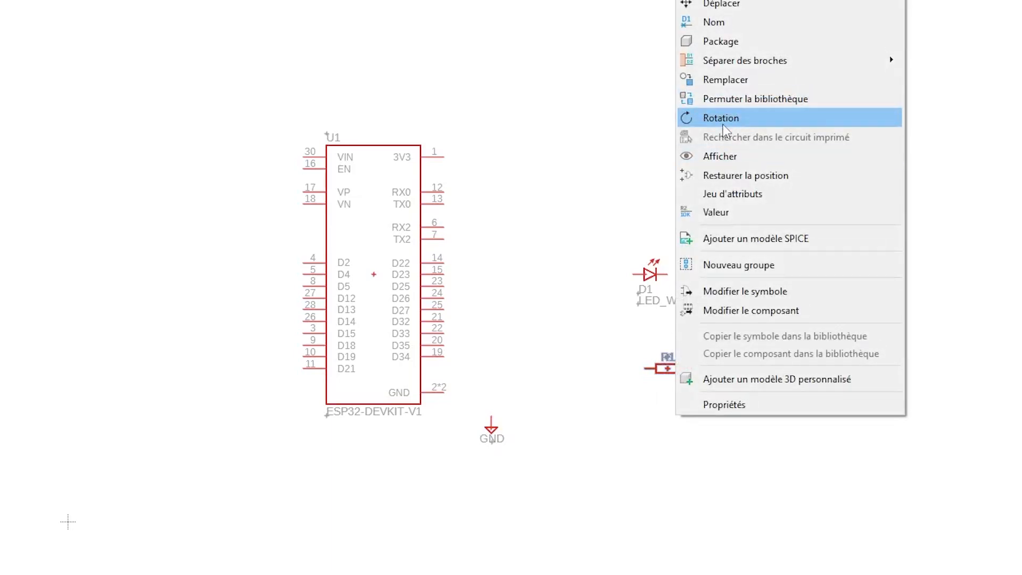
{"action": "left_click", "coordinate": [663, 368]}
{"action": "left_click_drag", "start_coordinate": [663, 368], "coordinate": [622, 422]}
{"action": "right_click", "coordinate": [614, 355]}
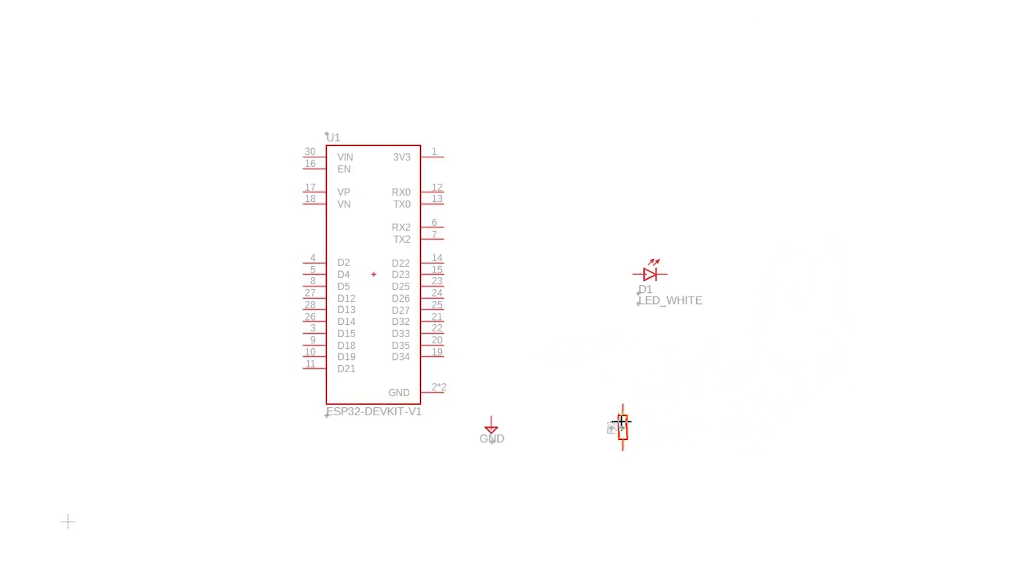
{"action": "right_click", "coordinate": [747, 392]}
{"action": "right_click", "coordinate": [648, 420]}
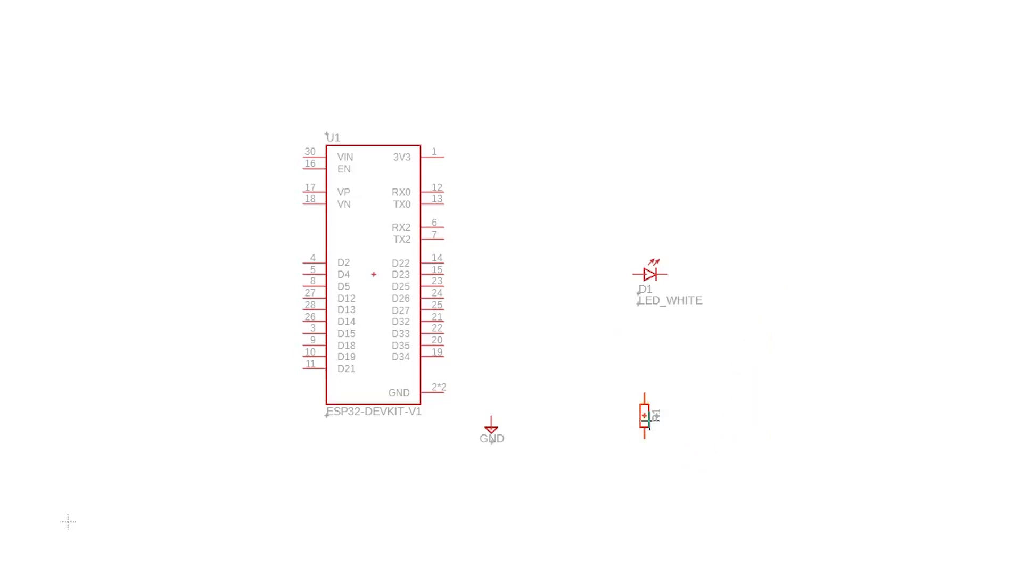
{"action": "right_click", "coordinate": [607, 322]}
{"action": "right_click", "coordinate": [570, 358]}
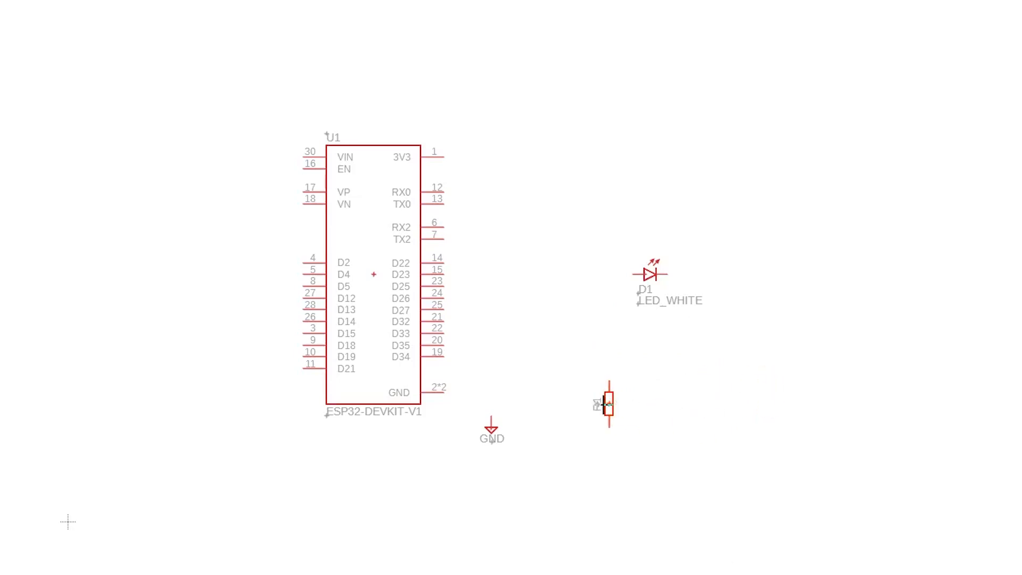
{"action": "right_click", "coordinate": [681, 425]}
{"action": "right_click", "coordinate": [702, 392]}
{"action": "right_click", "coordinate": [679, 378]}
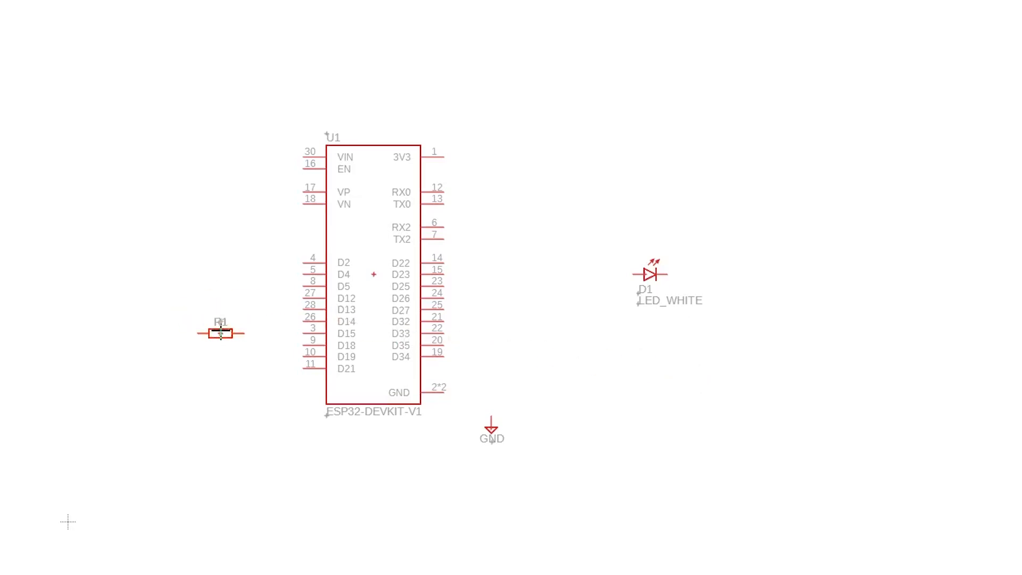
{"action": "left_click", "coordinate": [204, 332]}
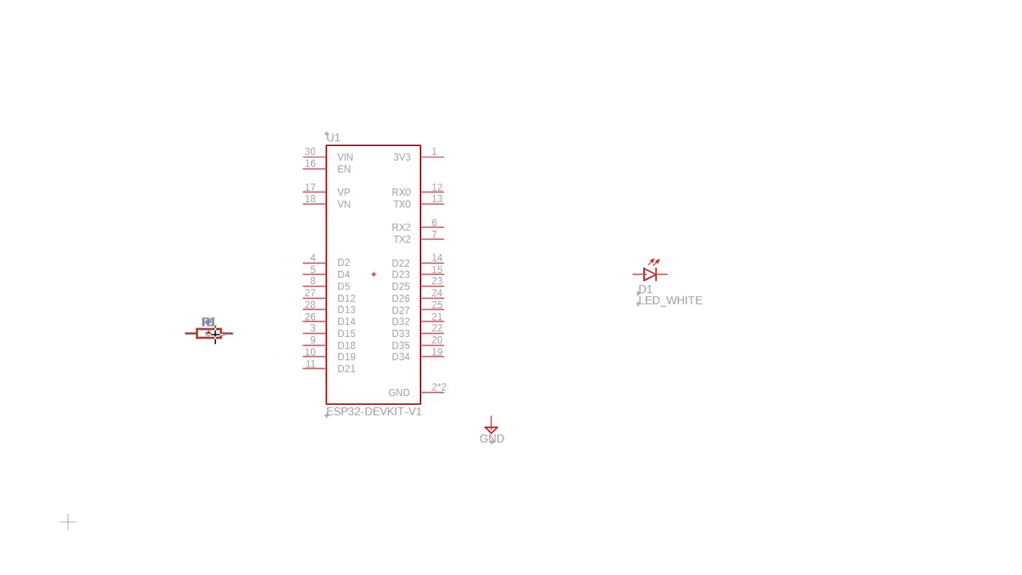
- Copy resistor R1 and paste three copies above it, on the left side of the ESP32
{"action": "key", "text": "ctrl+c"}
{"action": "key", "text": "ctrl+v"}
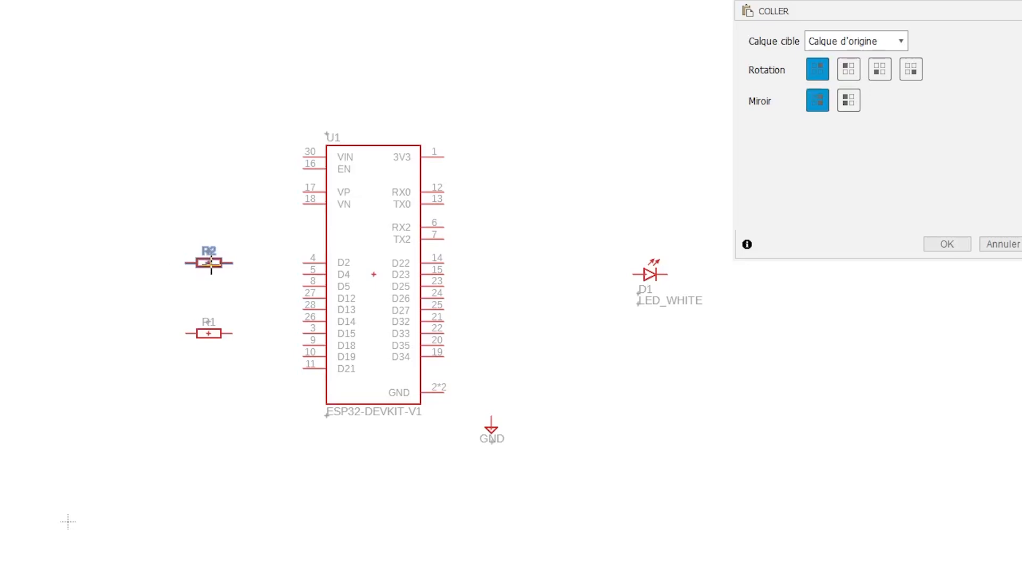
{"action": "left_click", "coordinate": [211, 263]}
{"action": "key", "text": "ctrl+v"}
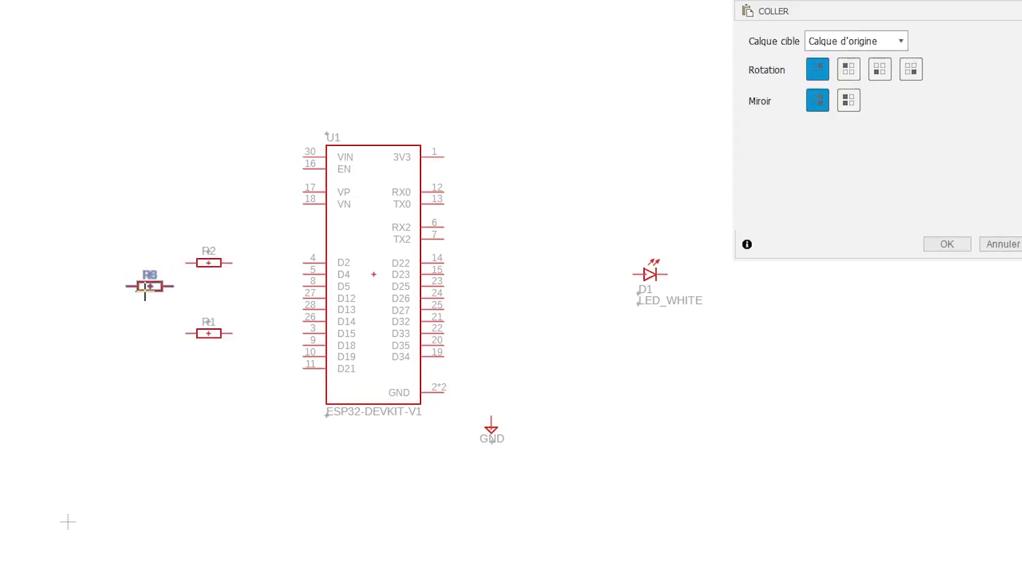
{"action": "scroll", "coordinate": [145, 290], "scroll_direction": "up", "scroll_amount": 5}
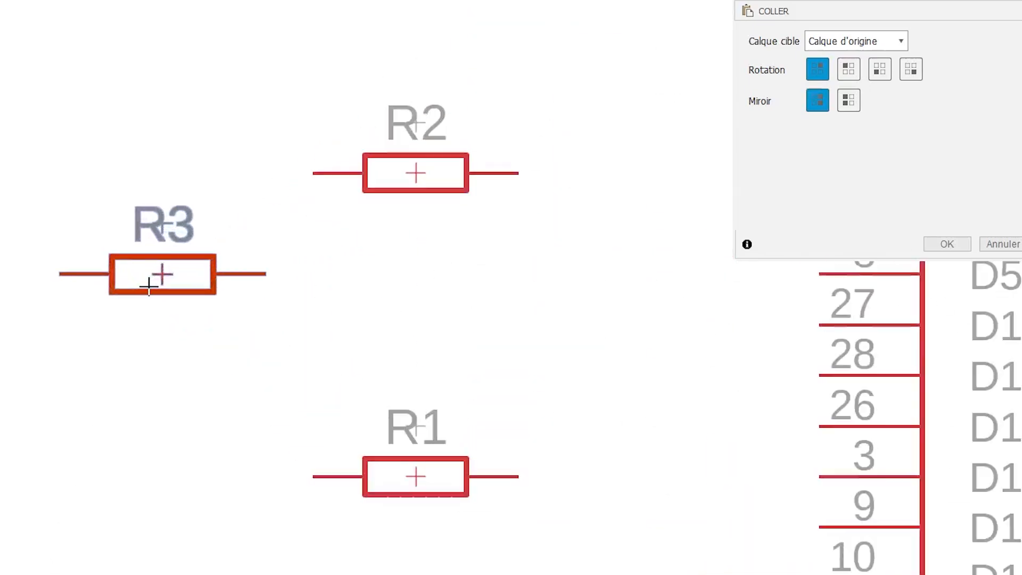
{"action": "scroll", "coordinate": [148, 287], "scroll_direction": "down", "scroll_amount": 5}
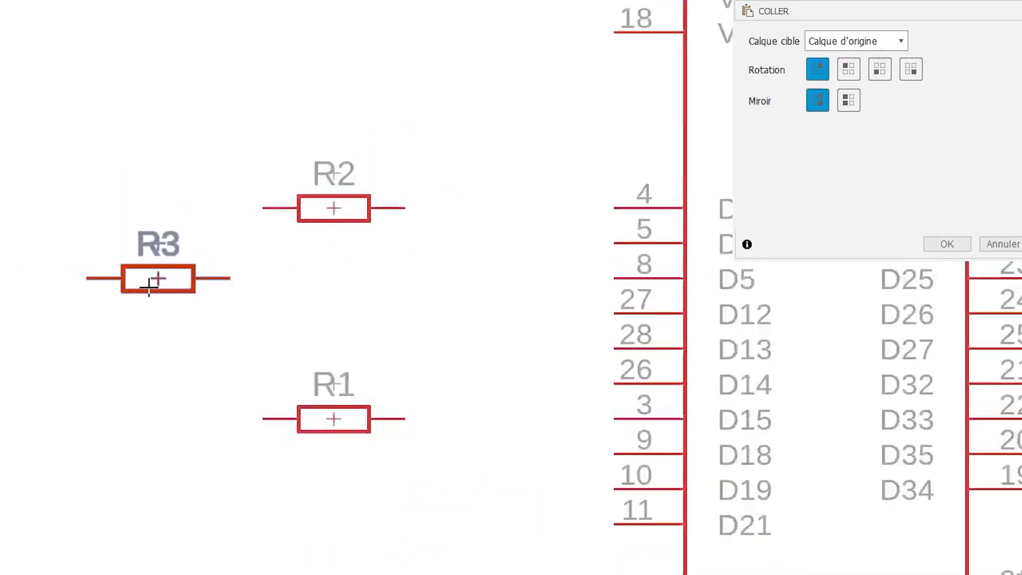
{"action": "scroll", "coordinate": [152, 282], "scroll_direction": "down", "scroll_amount": 2}
{"action": "scroll", "coordinate": [153, 285], "scroll_direction": "up", "scroll_amount": 1}
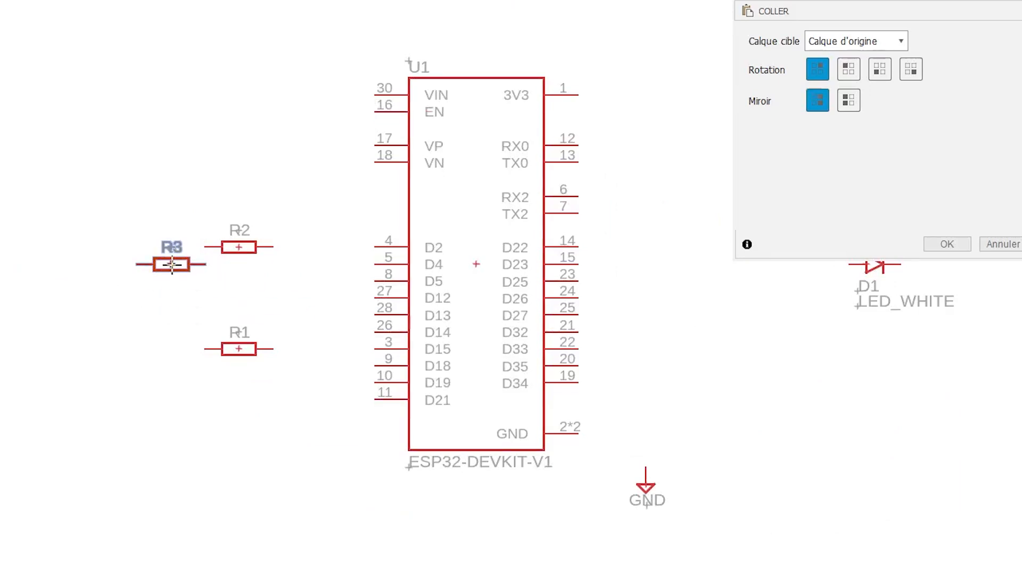
{"action": "left_click", "coordinate": [154, 264]}
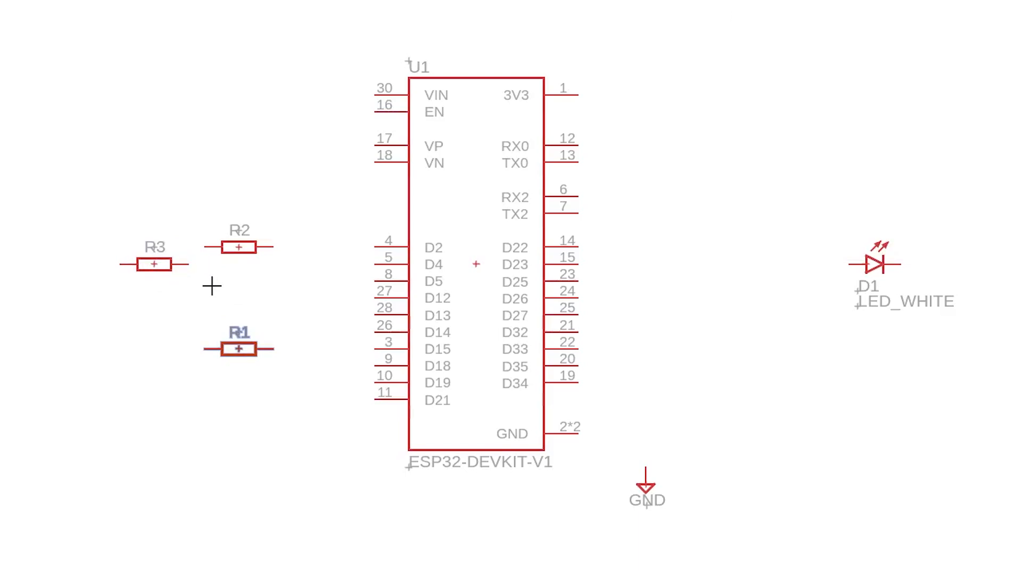
{"action": "key", "text": "ctrl+v"}
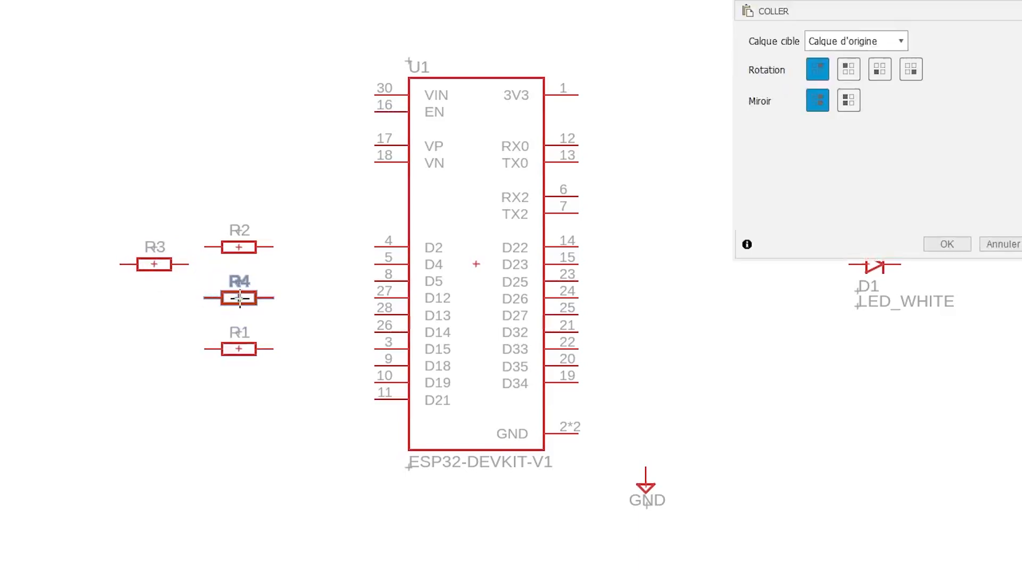
{"action": "left_click", "coordinate": [219, 297]}
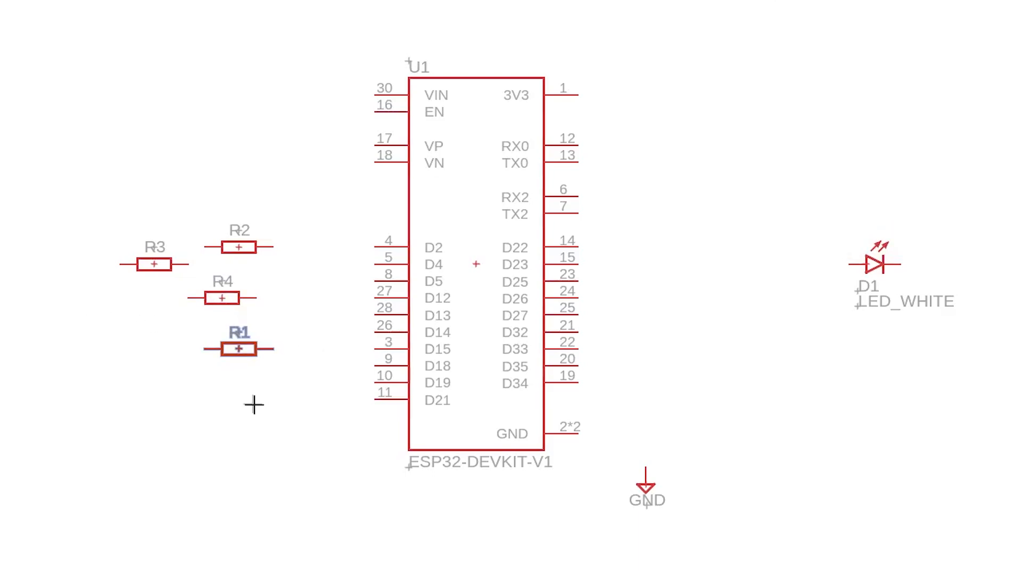
{"action": "scroll", "coordinate": [297, 370], "scroll_direction": "up", "scroll_amount": 3}
{"action": "scroll", "coordinate": [297, 371], "scroll_direction": "down", "scroll_amount": 4}
{"action": "scroll", "coordinate": [297, 371], "scroll_direction": "up", "scroll_amount": 5}
{"action": "scroll", "coordinate": [297, 370], "scroll_direction": "down", "scroll_amount": 1}
{"action": "scroll", "coordinate": [297, 370], "scroll_direction": "down", "scroll_amount": 3}
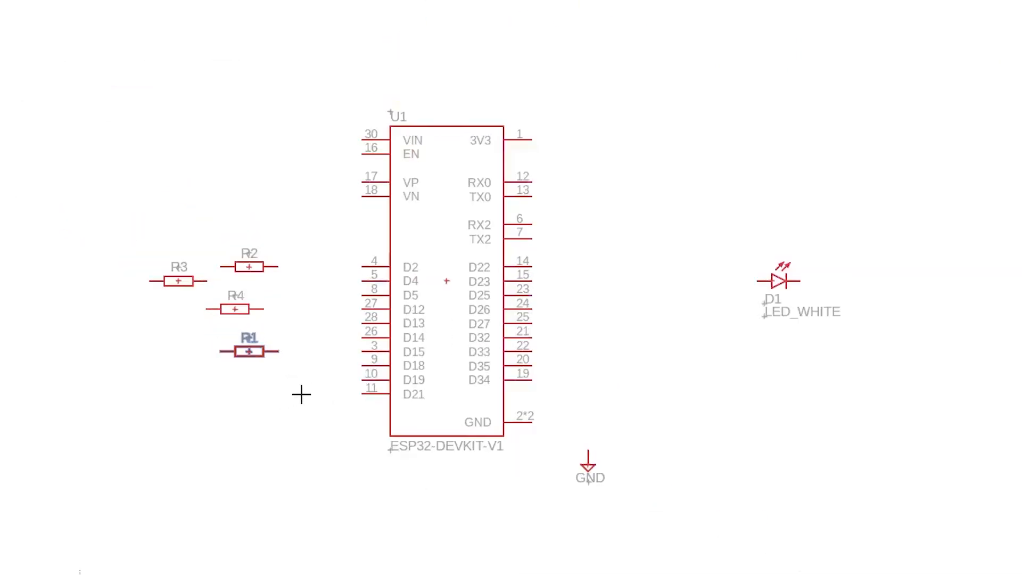
{"action": "middle_click_drag", "start_coordinate": [294, 392], "coordinate": [320, 288]}
{"action": "scroll", "coordinate": [259, 356], "scroll_direction": "down", "scroll_amount": 1}
{"action": "scroll", "coordinate": [260, 356], "scroll_direction": "up", "scroll_amount": 5}
{"action": "scroll", "coordinate": [259, 356], "scroll_direction": "down", "scroll_amount": 1}
{"action": "scroll", "coordinate": [386, 574], "scroll_direction": "down", "scroll_amount": 1}
{"action": "scroll", "coordinate": [386, 574], "scroll_direction": "down", "scroll_amount": 2}
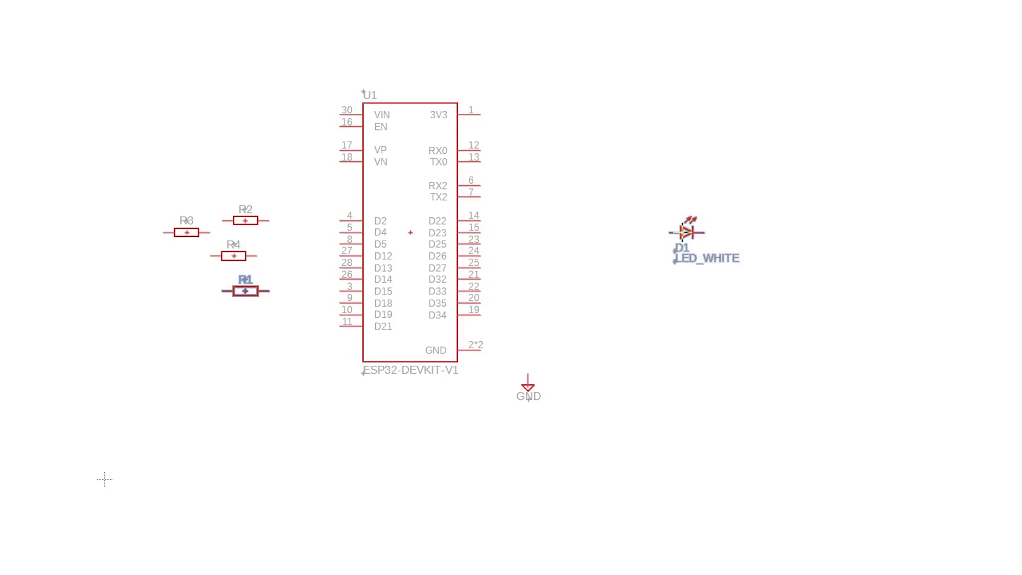
- Move LED D1 below and to the left of the resistors, rotated vertically so that it points downward
{"action": "left_click", "coordinate": [683, 232]}
{"action": "right_click", "coordinate": [595, 253]}
{"action": "right_click", "coordinate": [589, 258]}
{"action": "right_click", "coordinate": [605, 266]}
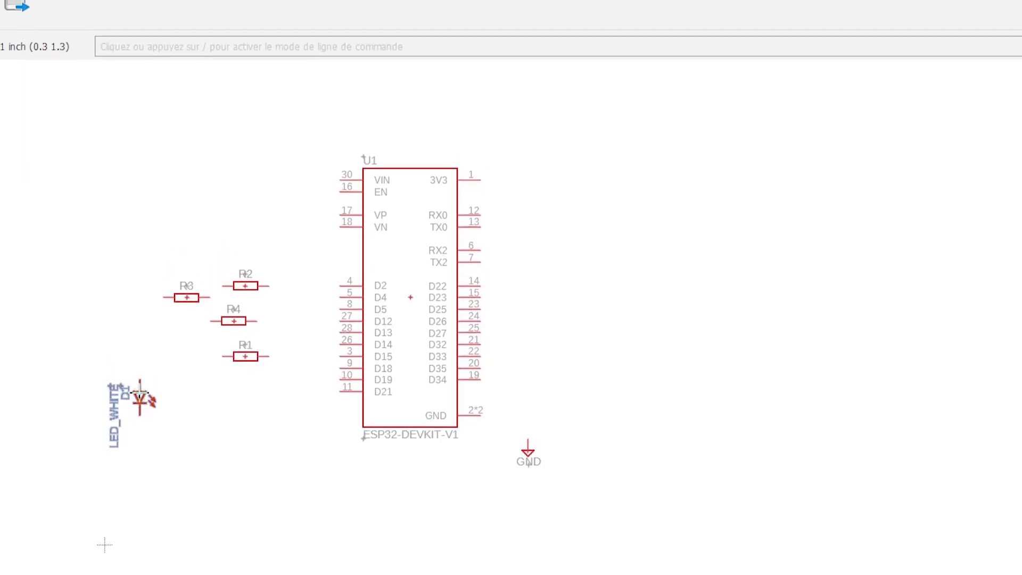
- Try mirroring LED D1 back and forth to switch its arrows and label to the opposite sides
{"action": "right_click", "coordinate": [140, 397]}
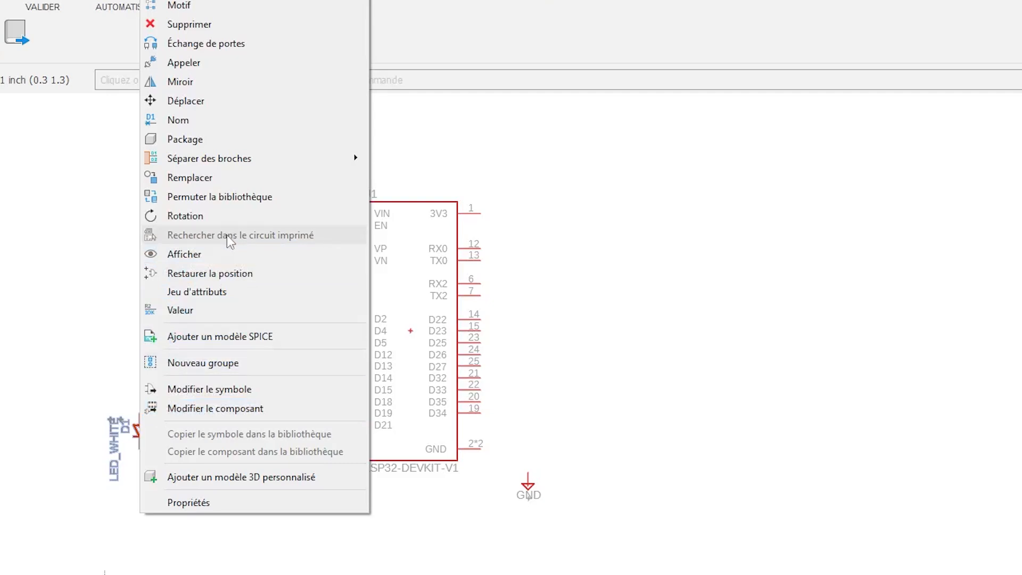
{"action": "left_click", "coordinate": [241, 85]}
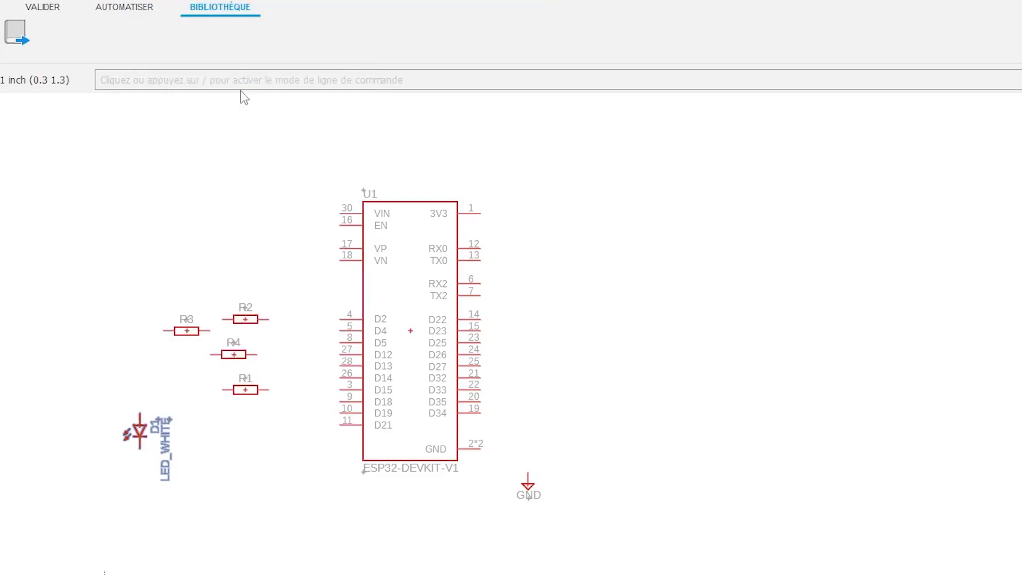
{"action": "left_click", "coordinate": [122, 430]}
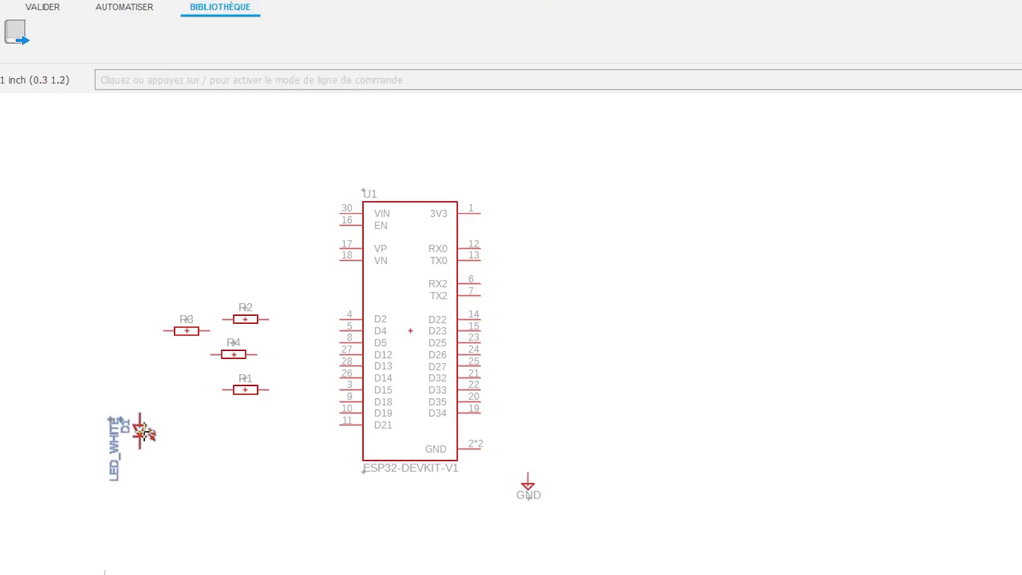
{"action": "left_click", "coordinate": [167, 439]}
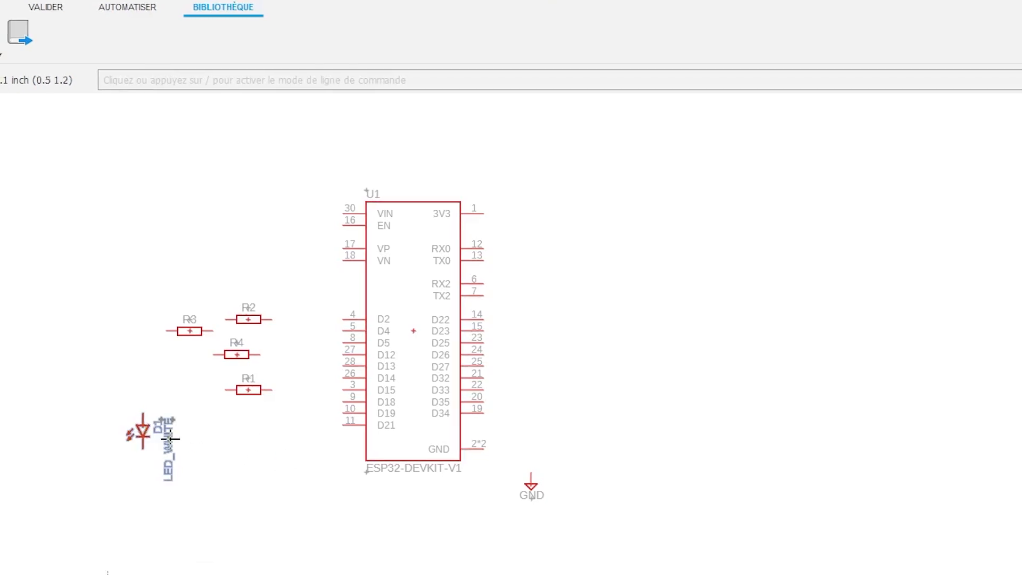
{"action": "left_click", "coordinate": [151, 432]}
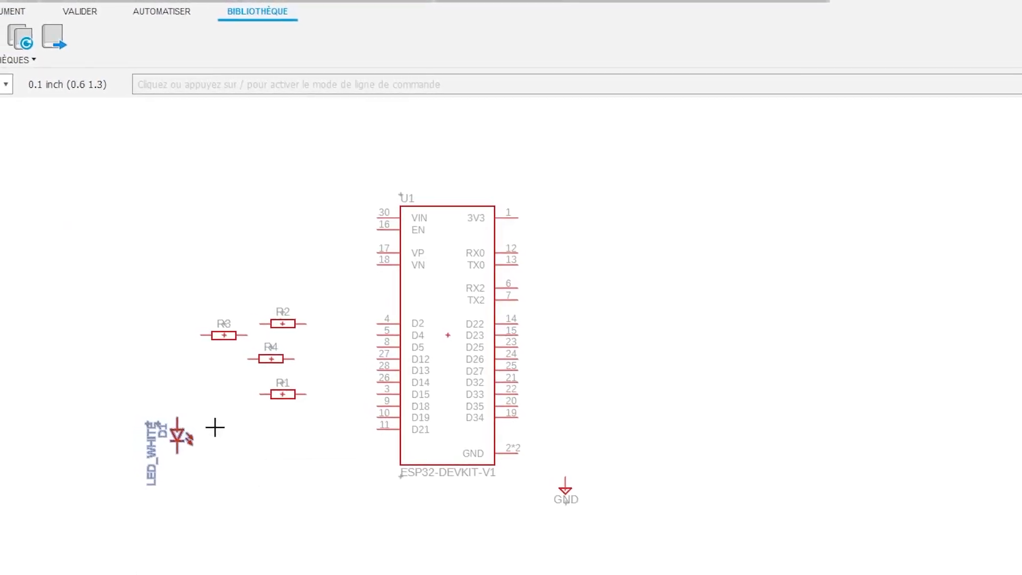
- Mirror LED D1 so its arrows face away from the ESP32, and position it below and left of the resistors
{"action": "left_click_drag", "start_coordinate": [182, 434], "coordinate": [316, 438]}
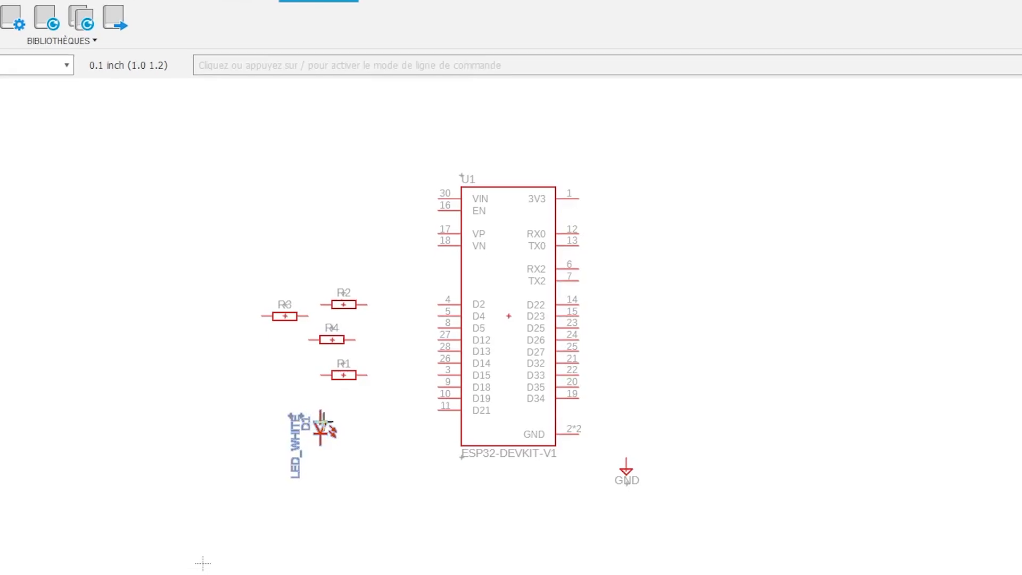
{"action": "right_click", "coordinate": [322, 423]}
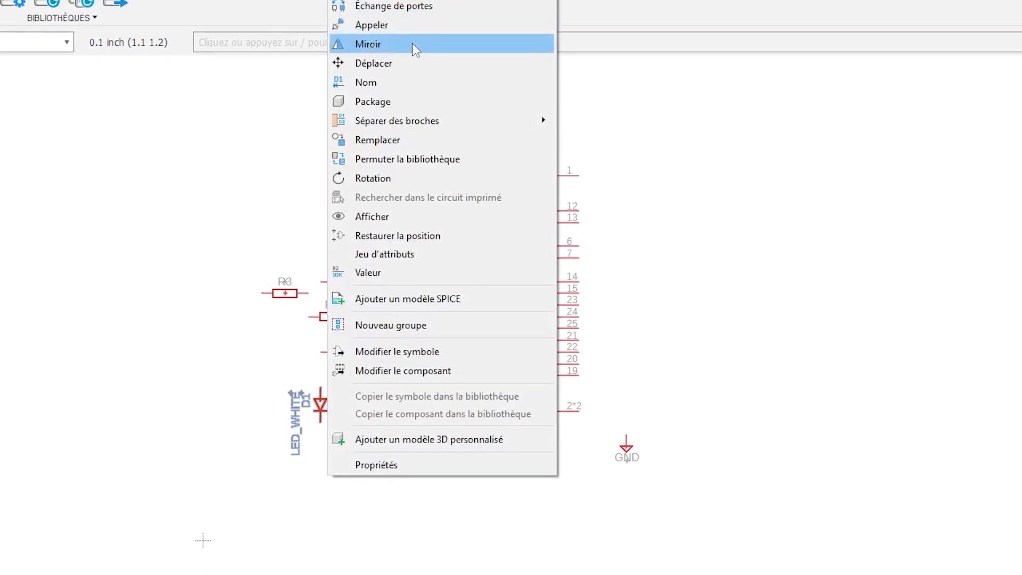
{"action": "left_click", "coordinate": [416, 45]}
{"action": "mouse_move", "coordinate": [321, 378]}
{"action": "left_mouse_down"}
{"action": "mouse_move", "coordinate": [280, 379]}
{"action": "mouse_move", "coordinate": [271, 355]}
{"action": "mouse_move", "coordinate": [208, 344]}
{"action": "left_mouse_up"}
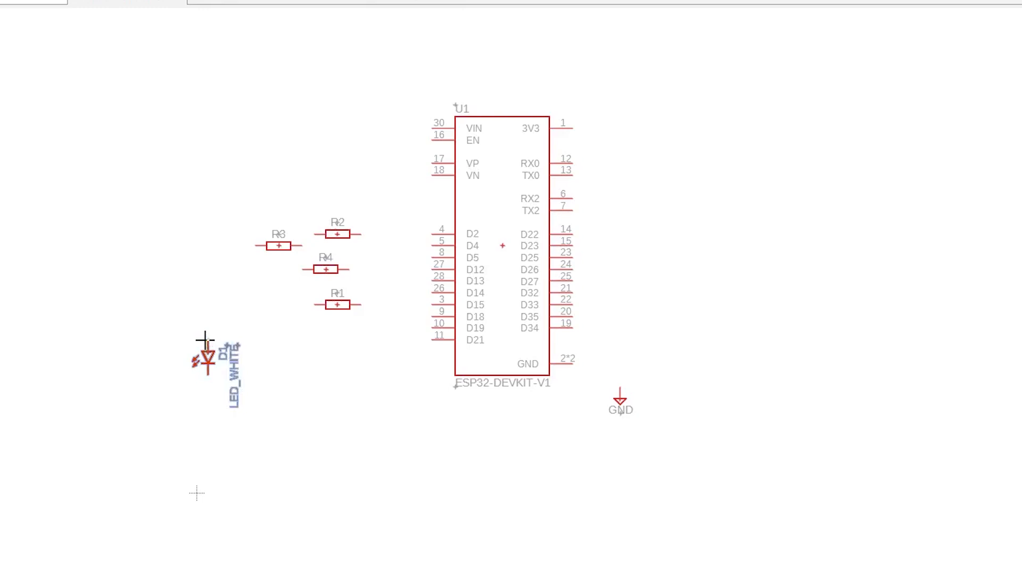
- Copy LED D1 and paste three copies in a horizontal row to its left
{"action": "key", "text": "ctrl+c"}
{"action": "key", "text": "ctrl+v"}
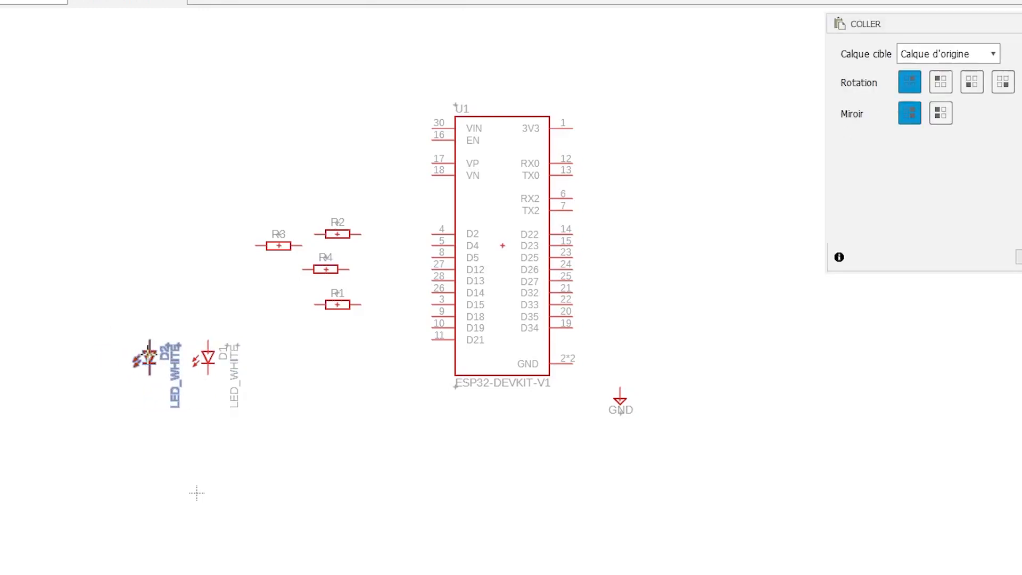
{"action": "left_click", "coordinate": [149, 354]}
{"action": "key", "text": "ctrl+v"}
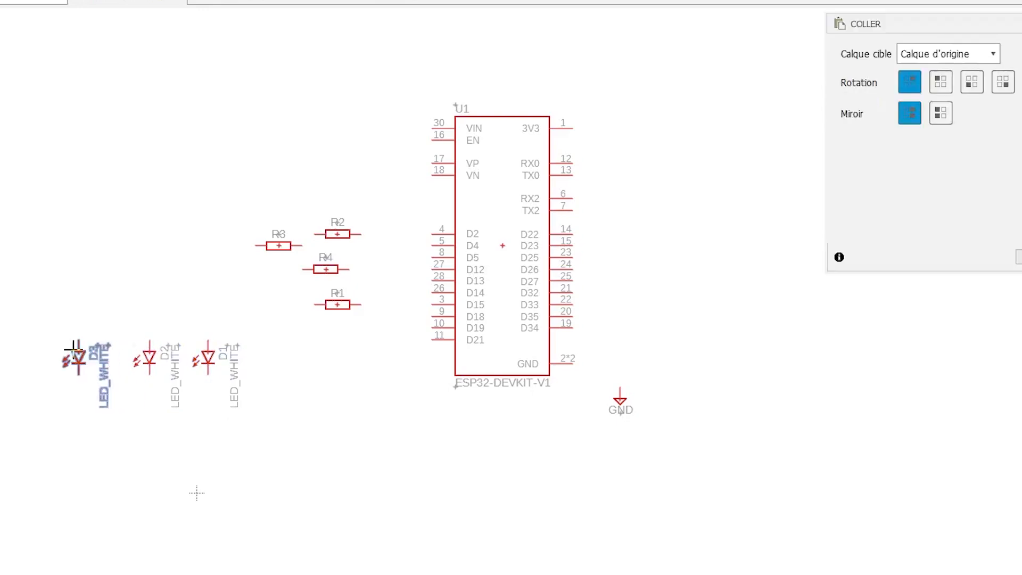
{"action": "left_click", "coordinate": [73, 349]}
{"action": "key", "text": "ctrl+v"}
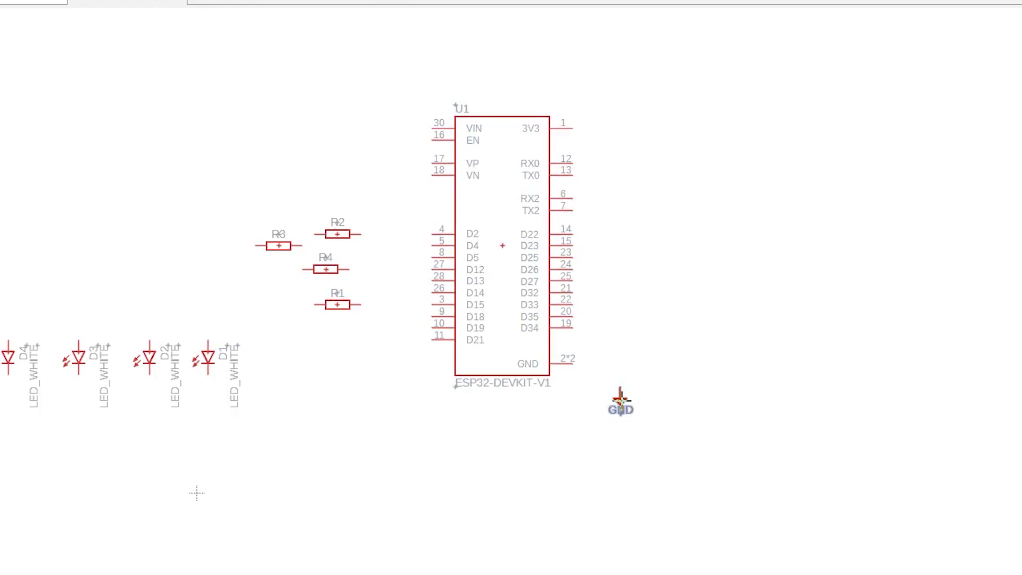
- Paste a copy of the GND symbol below the LEDs and wire the ESP32's GND pin to the GND symbol nearest it
{"action": "key", "text": "ctrl+v"}
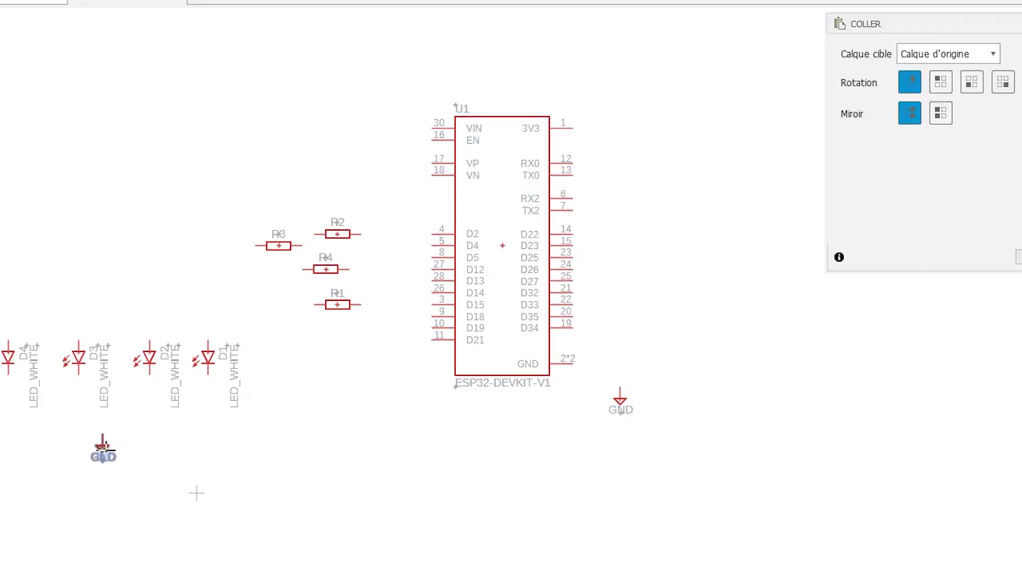
{"action": "left_click", "coordinate": [128, 465]}
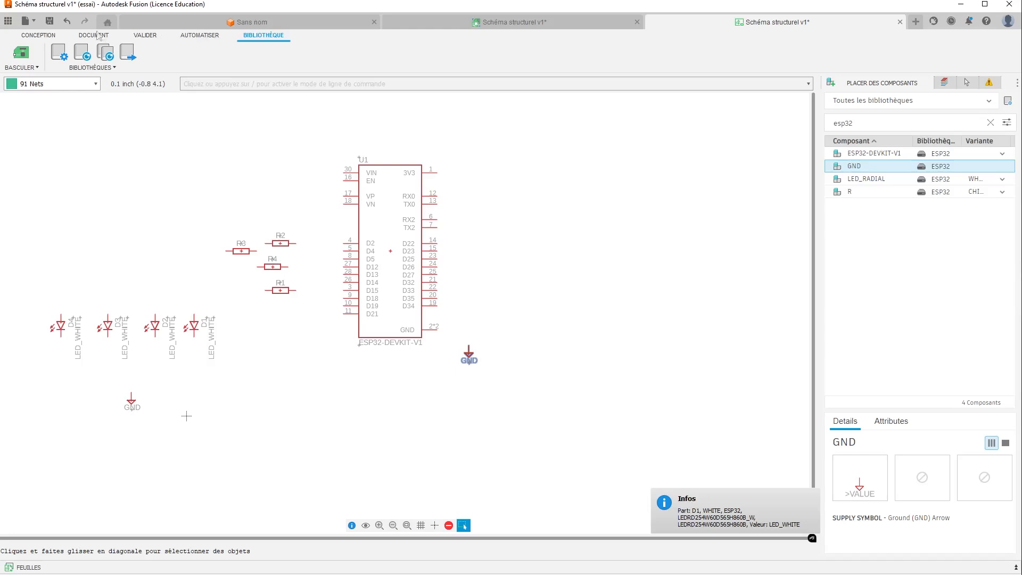
{"action": "left_click", "coordinate": [39, 35]}
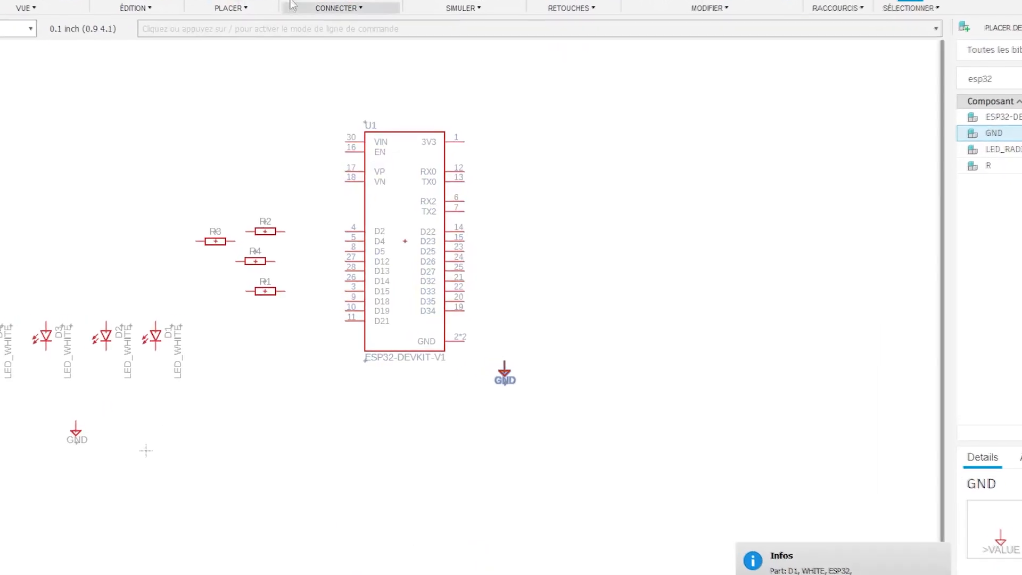
{"action": "left_click", "coordinate": [229, 0]}
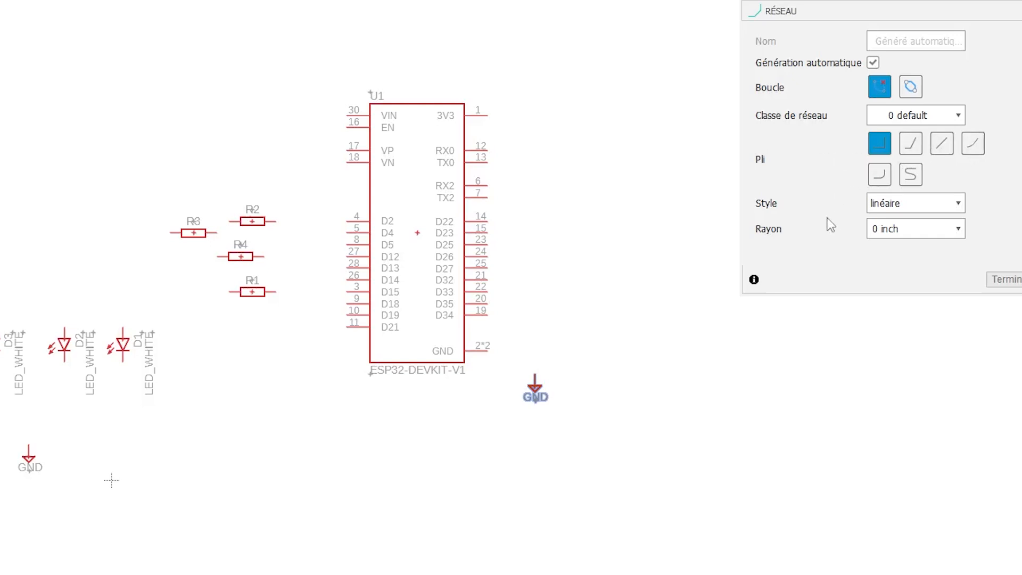
{"action": "left_click", "coordinate": [488, 350]}
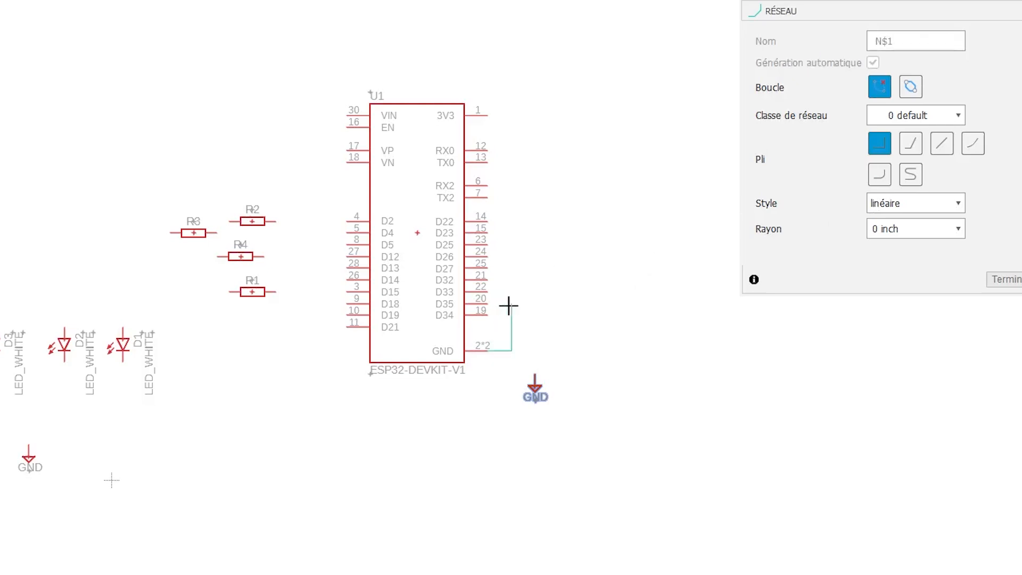
{"action": "left_click", "coordinate": [535, 379]}
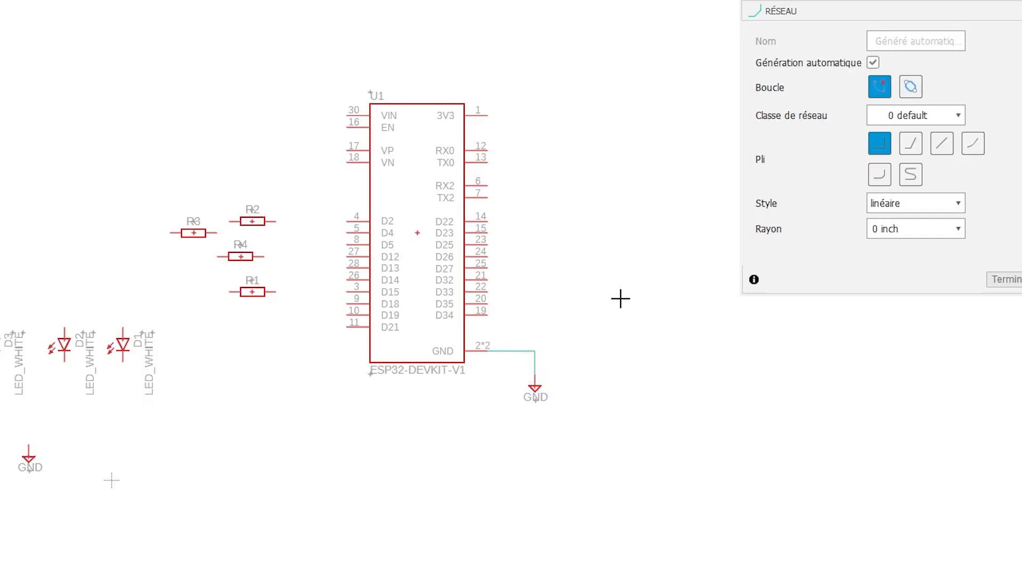
- Wire the ESP32-side ends of the resistors to the board: R2 to D2, R3 to D4, R4 to D5 and R1 to D15
{"action": "scroll", "coordinate": [446, 389], "scroll_direction": "up", "scroll_amount": 2}
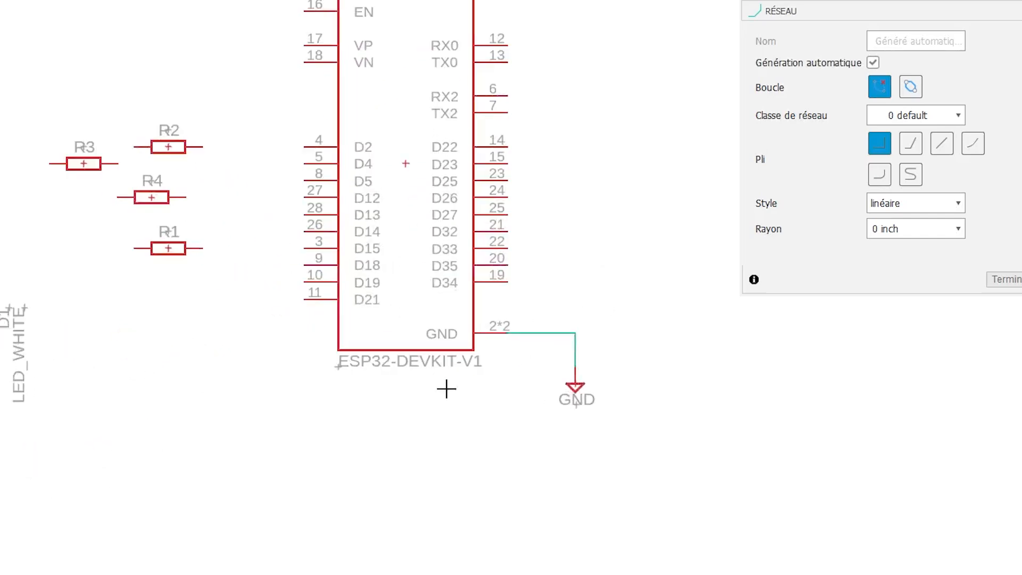
{"action": "middle_click_drag", "start_coordinate": [429, 367], "coordinate": [766, 501]}
{"action": "left_click", "coordinate": [535, 279]}
{"action": "left_click", "coordinate": [639, 280]}
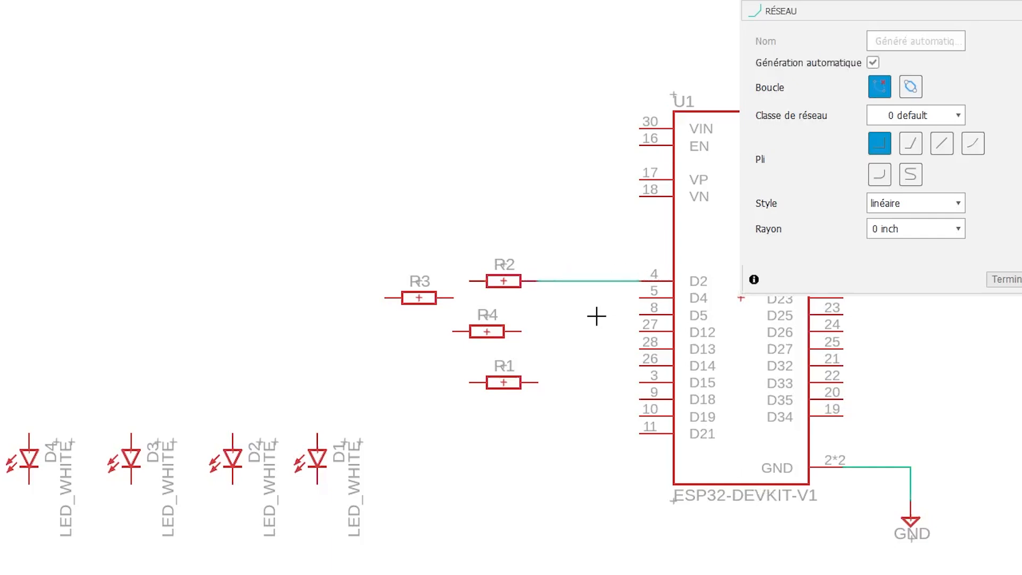
{"action": "left_click", "coordinate": [637, 299]}
{"action": "left_click", "coordinate": [453, 298]}
{"action": "left_click", "coordinate": [523, 332]}
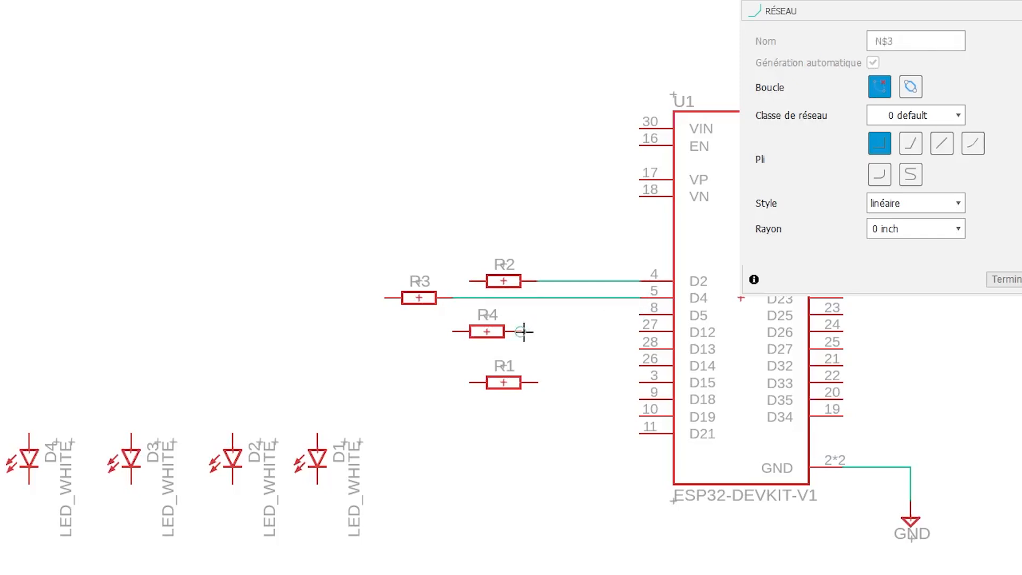
{"action": "left_click", "coordinate": [641, 315]}
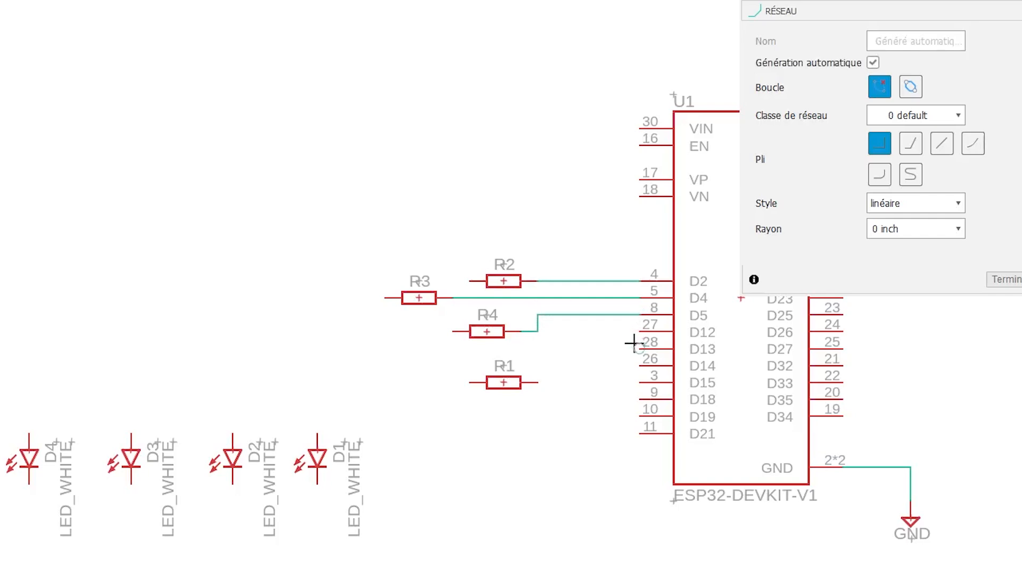
{"action": "left_click", "coordinate": [636, 382]}
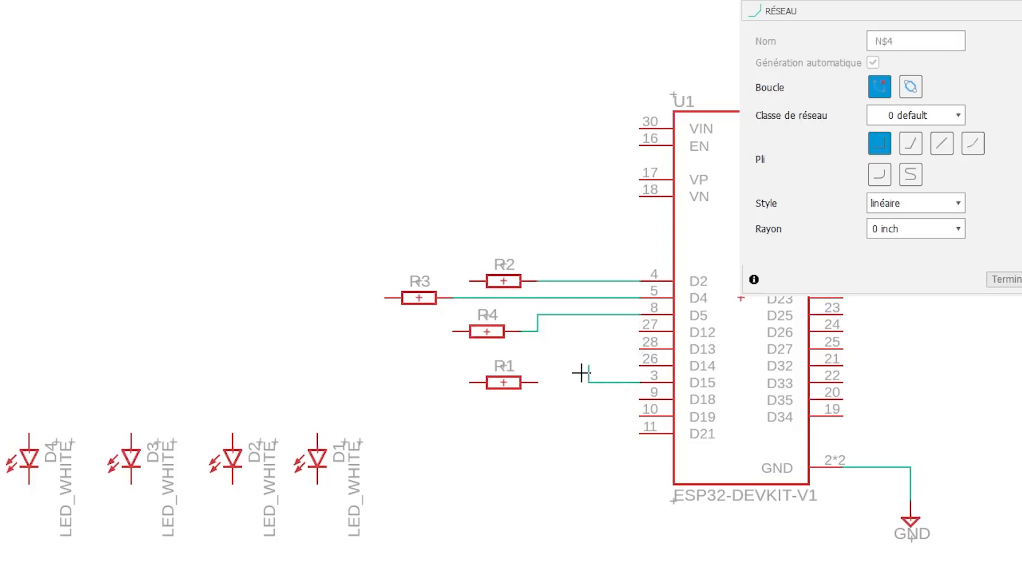
{"action": "left_click", "coordinate": [537, 381]}
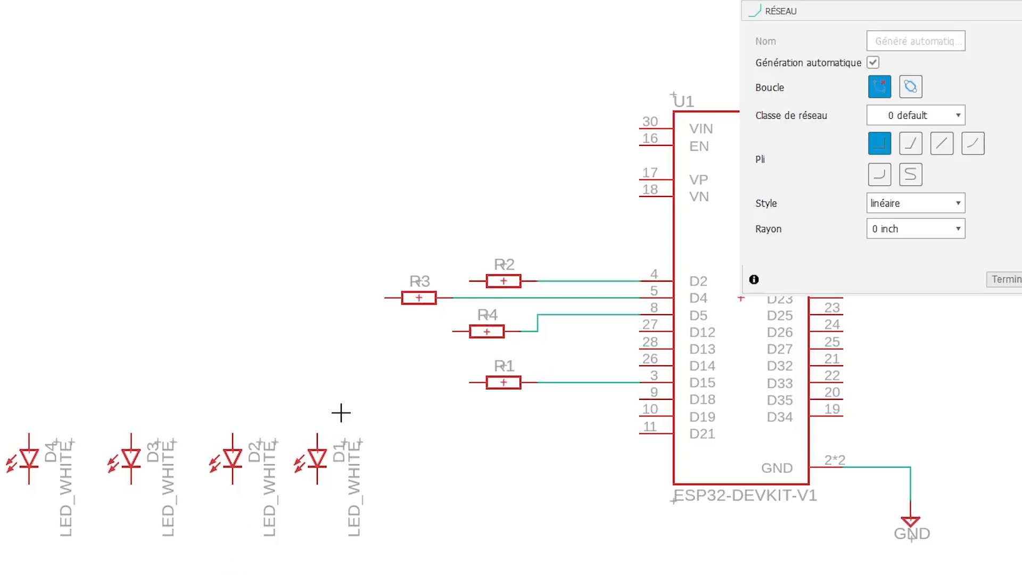
- Wire each LED's upper pin to the free end of its resistor: D1 to R1, D2 to R2, D3 to R3 and D4 to R4
{"action": "left_click", "coordinate": [317, 434]}
{"action": "left_click", "coordinate": [469, 382]}
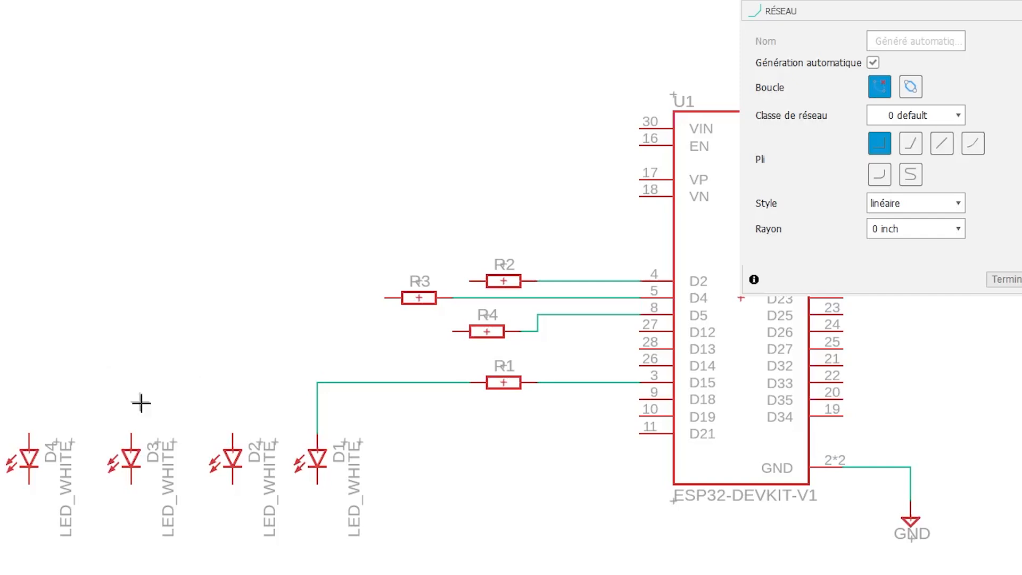
{"action": "left_click", "coordinate": [232, 430]}
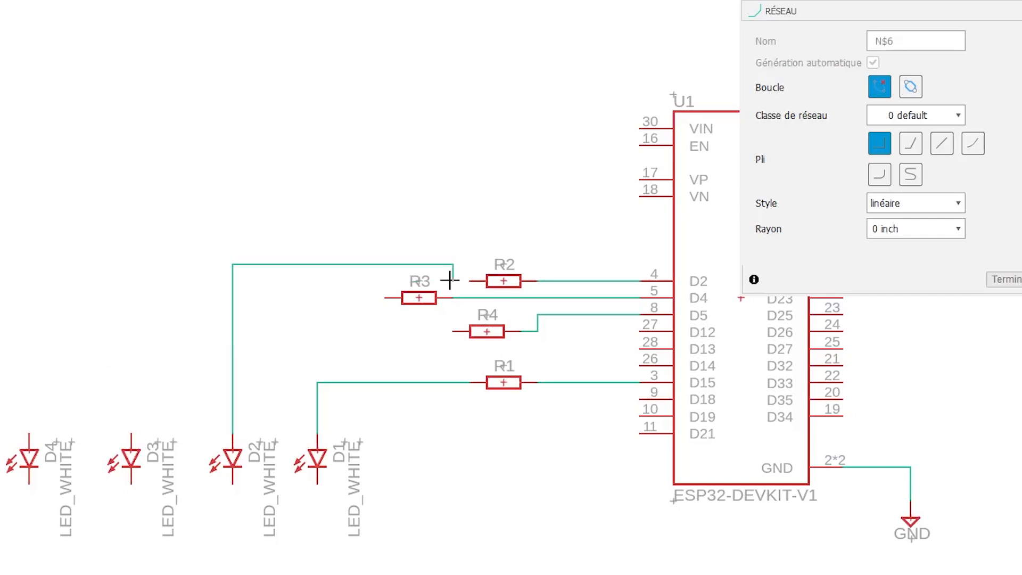
{"action": "left_click", "coordinate": [467, 280]}
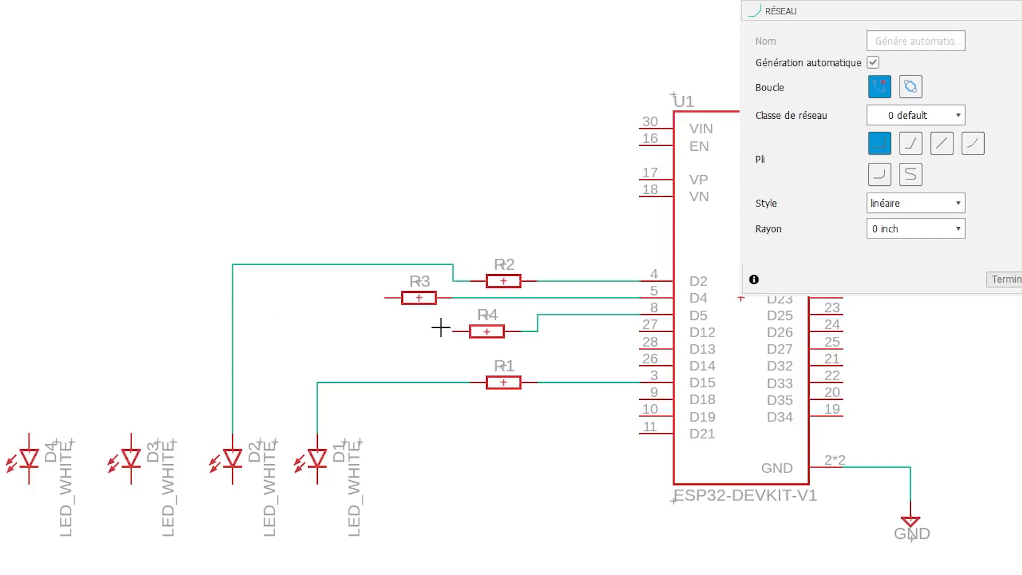
{"action": "left_click", "coordinate": [132, 425]}
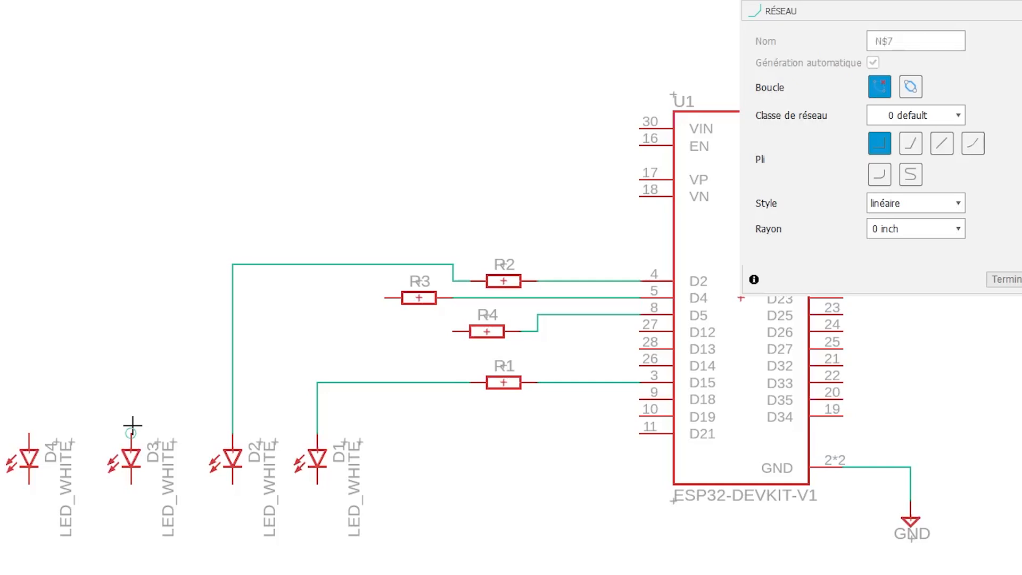
{"action": "left_click", "coordinate": [381, 298]}
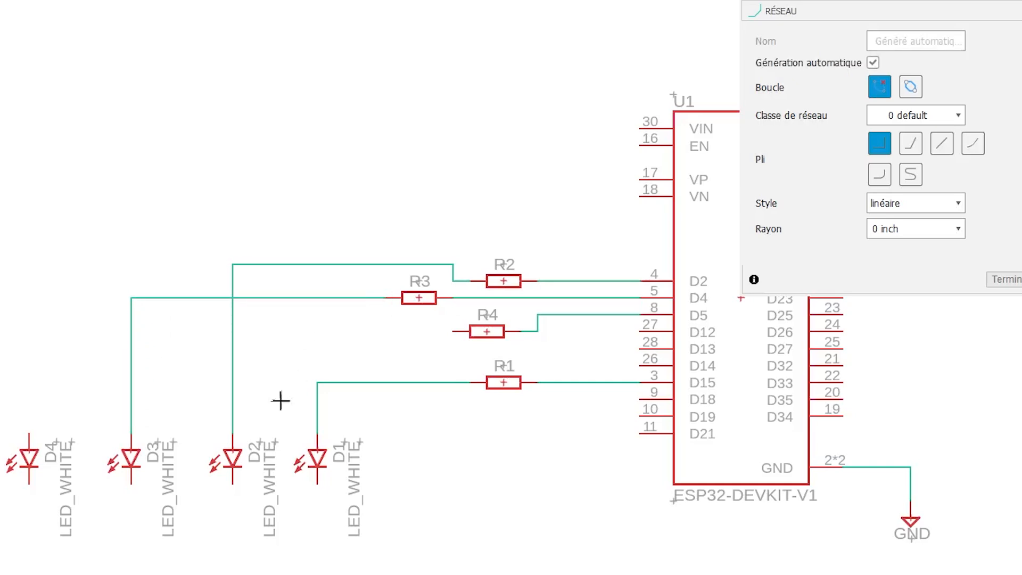
{"action": "left_click", "coordinate": [29, 432]}
{"action": "left_click", "coordinate": [453, 331]}
- Wire the lower pin of LED D4 to the GND symbol below the LEDs
{"action": "middle_click_drag", "start_coordinate": [247, 418], "coordinate": [387, 182]}
{"action": "scroll", "coordinate": [367, 213], "scroll_direction": "down", "scroll_amount": 2}
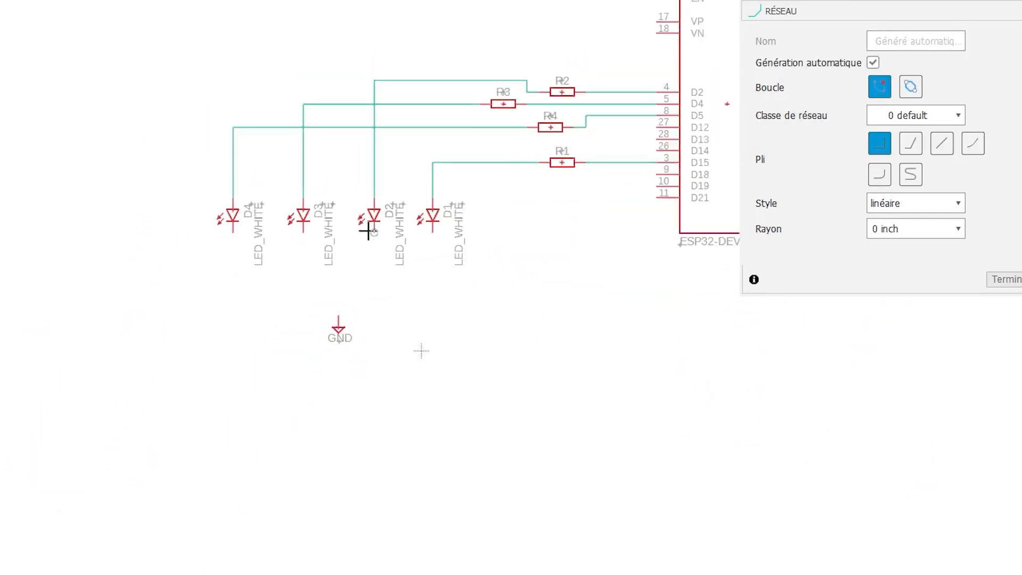
{"action": "scroll", "coordinate": [363, 232], "scroll_direction": "up", "scroll_amount": 4}
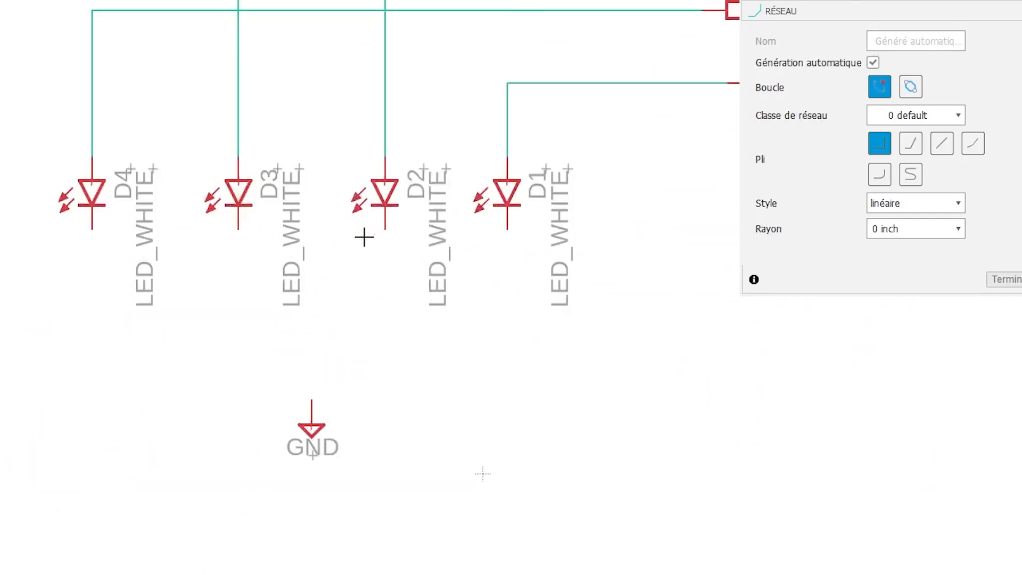
{"action": "left_click", "coordinate": [92, 228]}
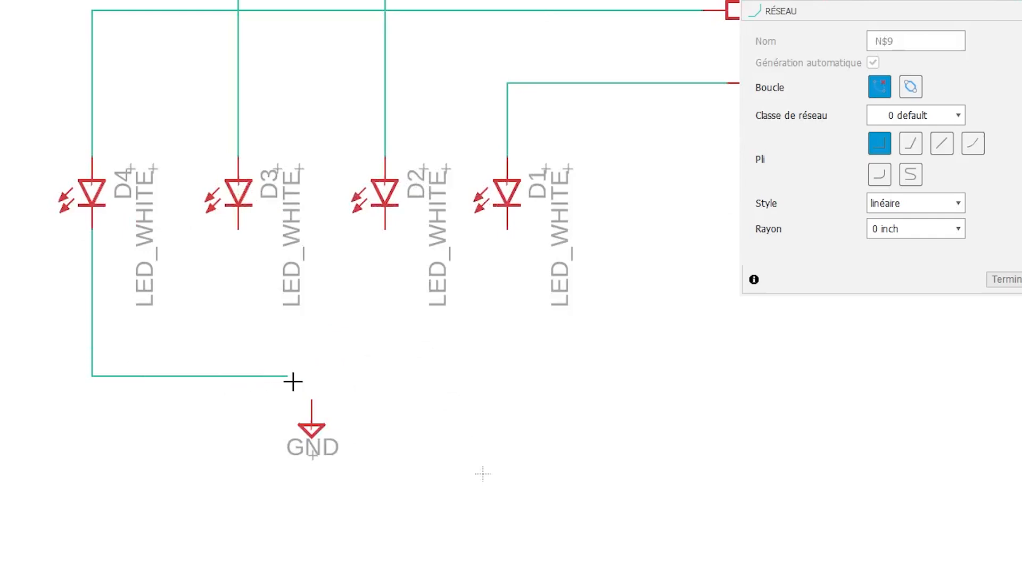
{"action": "left_click", "coordinate": [313, 351]}
{"action": "left_click", "coordinate": [312, 400]}
- Connect the lower pins of LEDs D3, D2 and D1 to the ground net between D4 and the GND symbol
{"action": "left_click", "coordinate": [238, 229]}
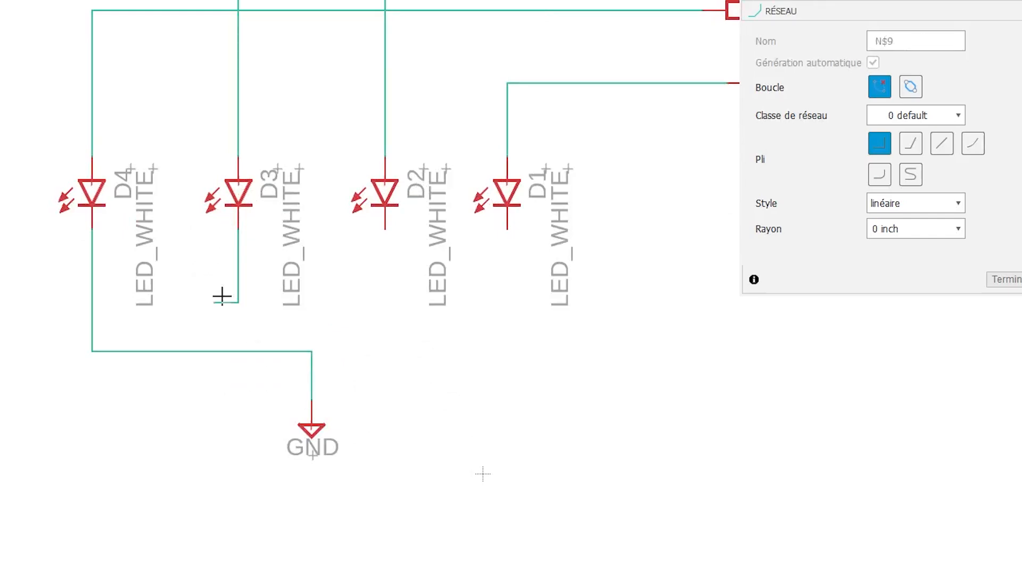
{"action": "left_click", "coordinate": [237, 352]}
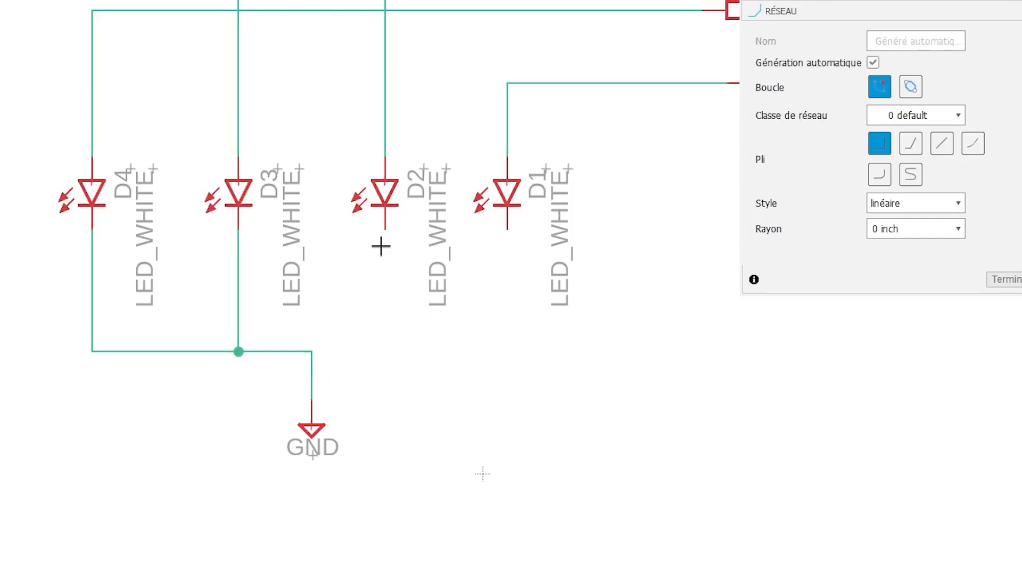
{"action": "left_click", "coordinate": [384, 229]}
{"action": "left_click", "coordinate": [312, 351]}
{"action": "left_click", "coordinate": [507, 230]}
{"action": "left_click", "coordinate": [389, 347]}
{"action": "scroll", "coordinate": [584, 342], "scroll_direction": "up", "scroll_amount": 2}
{"action": "scroll", "coordinate": [584, 342], "scroll_direction": "down", "scroll_amount": 4}
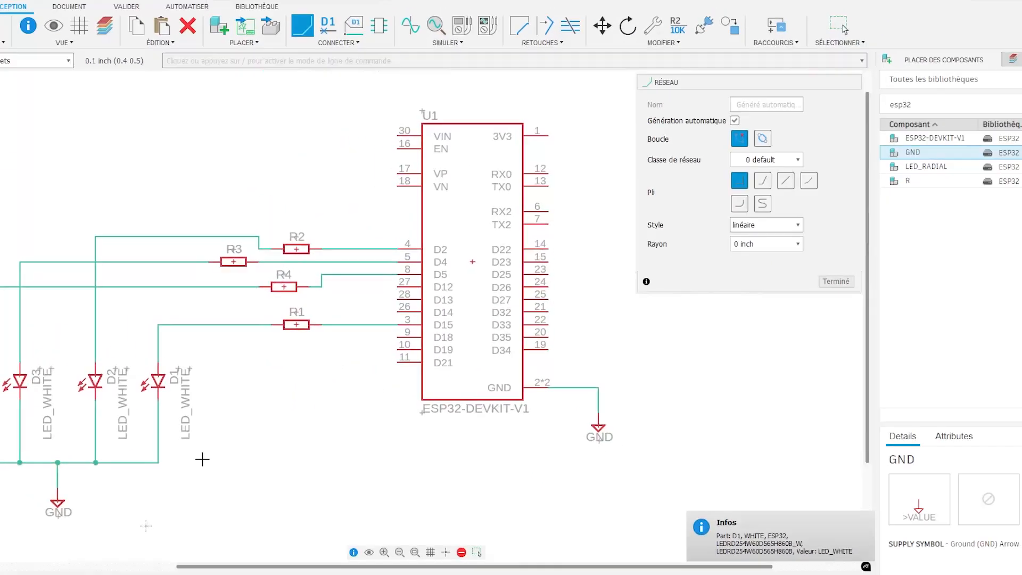
{"action": "middle_click_drag", "start_coordinate": [202, 458], "coordinate": [256, 450]}
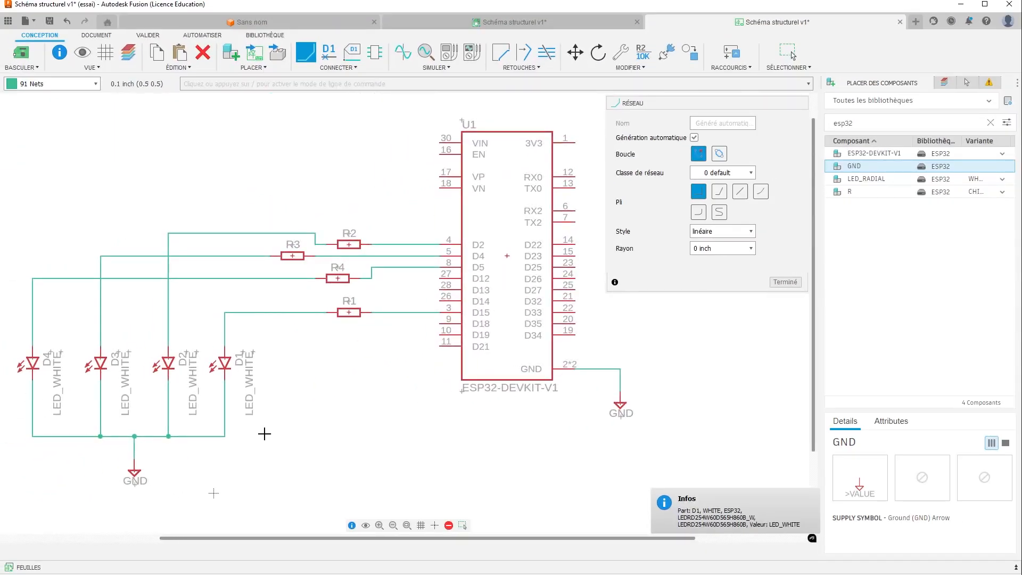
{"action": "scroll", "coordinate": [265, 434], "scroll_direction": "down", "scroll_amount": 1}
{"action": "middle_click_drag", "start_coordinate": [312, 436], "coordinate": [400, 423]}
{"action": "key", "text": "Escape"}
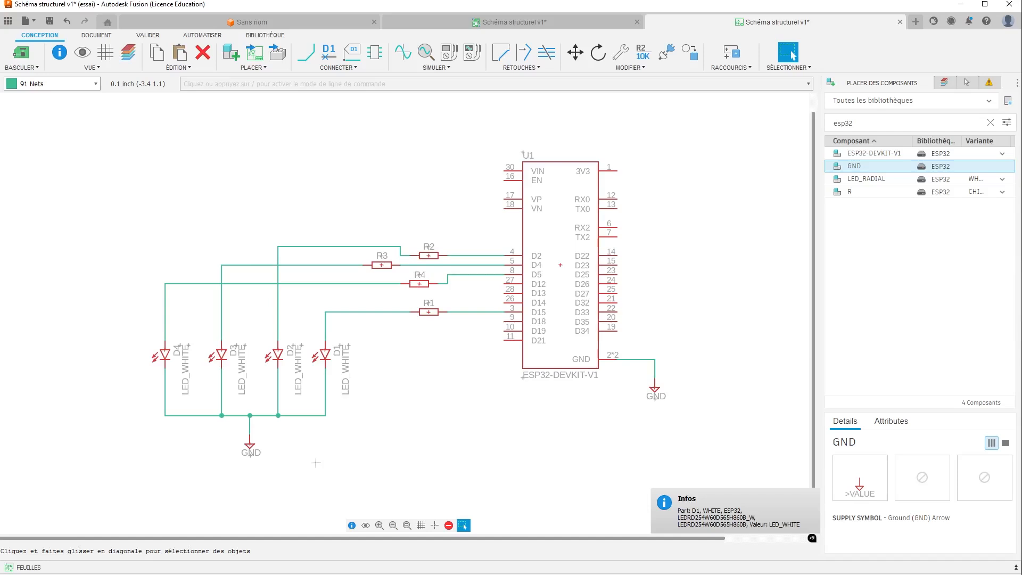
- Save the wired schematic as a new version with the default version description
{"action": "left_click", "coordinate": [49, 21]}
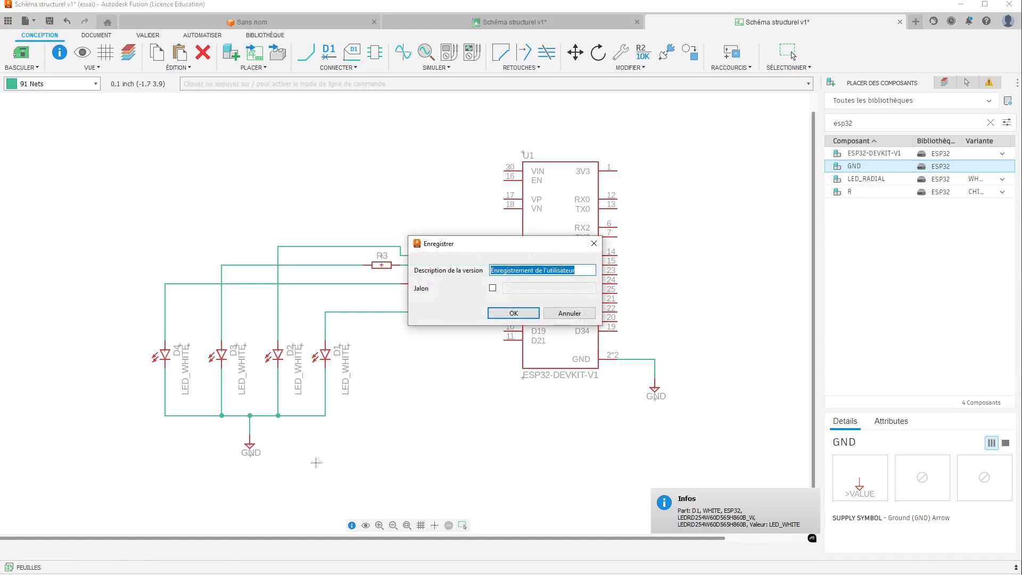
{"action": "key", "text": "Return"}
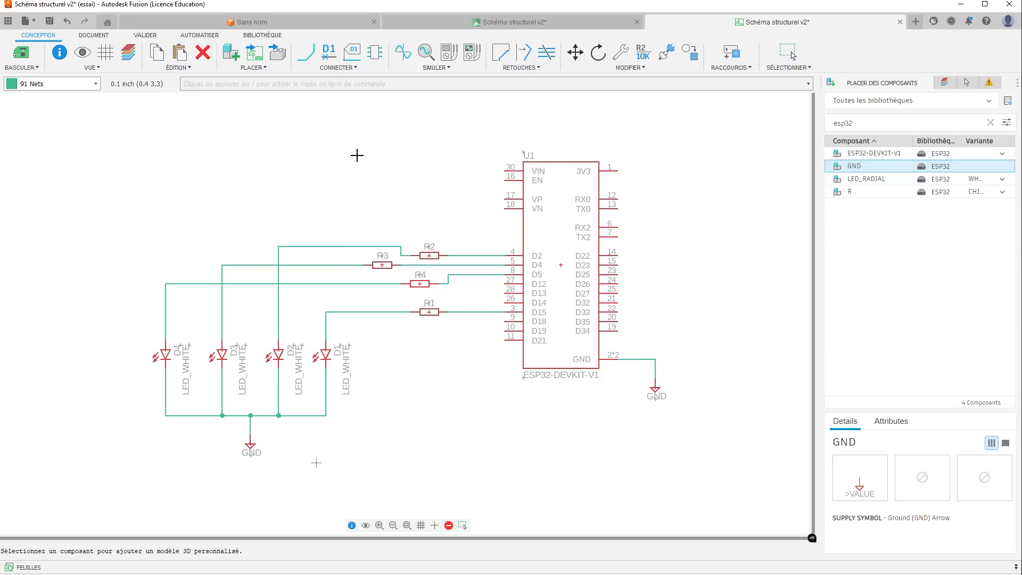
- Upload the file MODULE_ESP32_DEVKIT_V1.step to the TP découverte project folder
{"action": "left_click", "coordinate": [15, 21]}
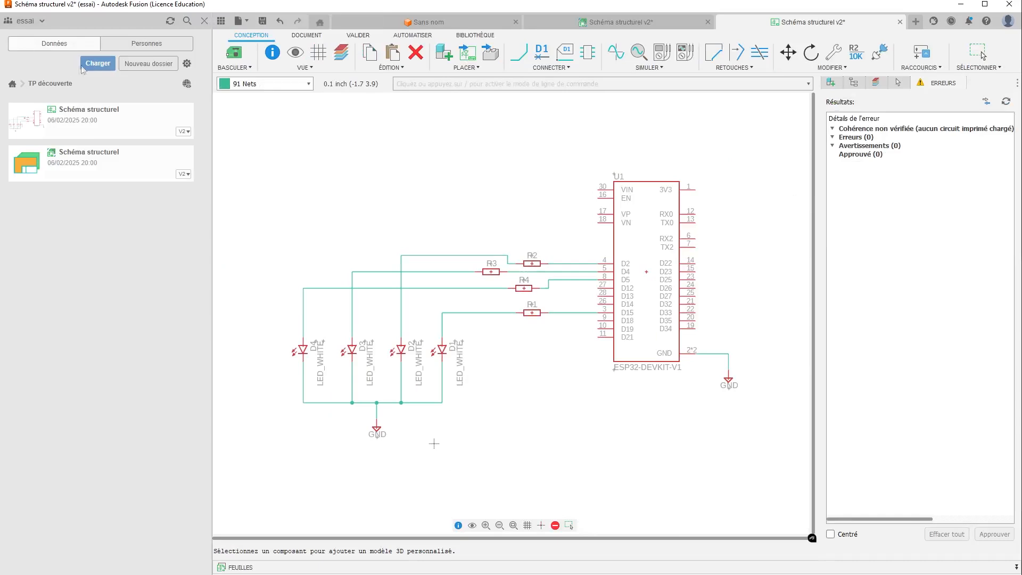
{"action": "left_click", "coordinate": [97, 64]}
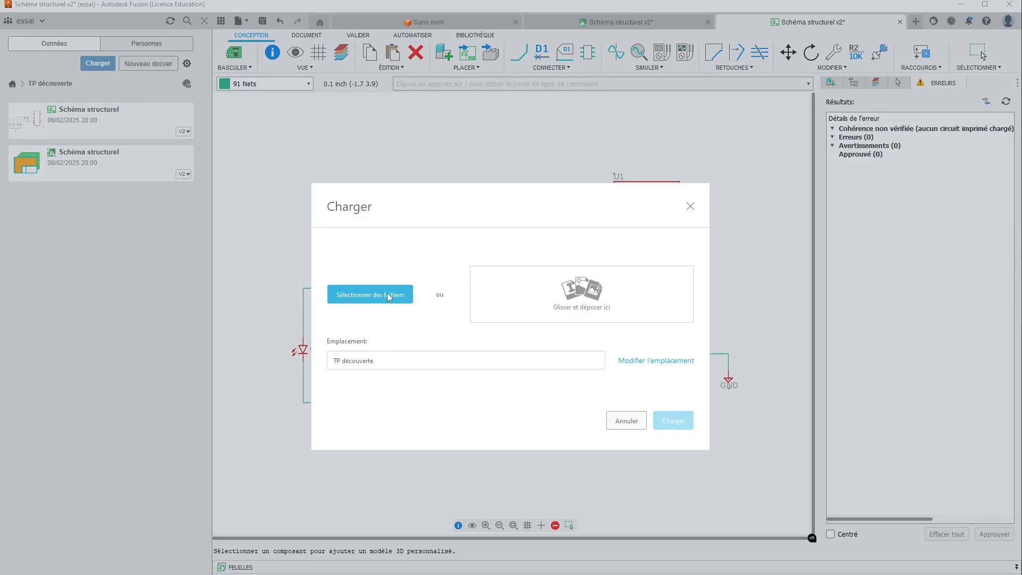
{"action": "left_click", "coordinate": [387, 293]}
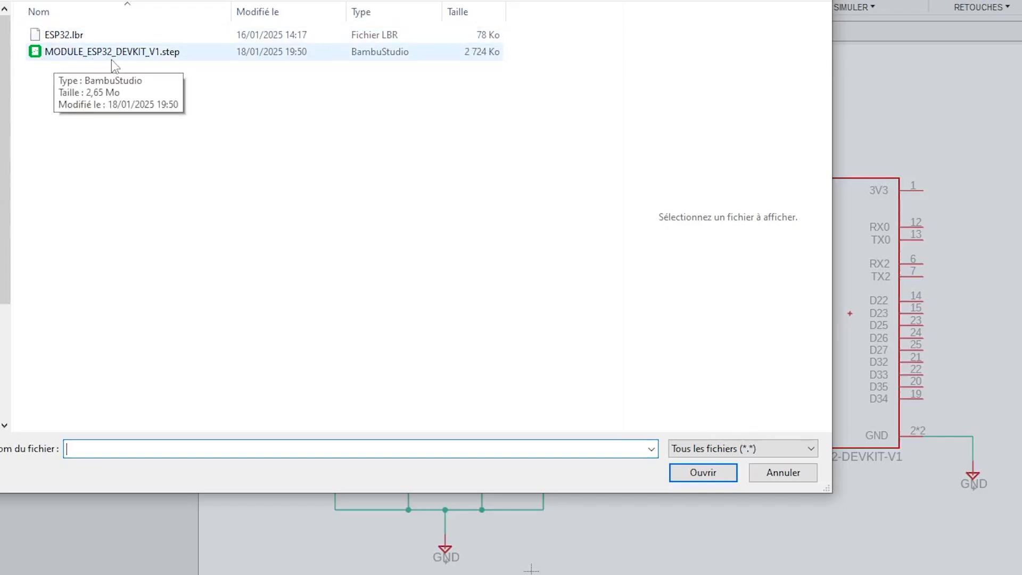
{"action": "left_click", "coordinate": [165, 59]}
{"action": "left_click", "coordinate": [702, 472]}
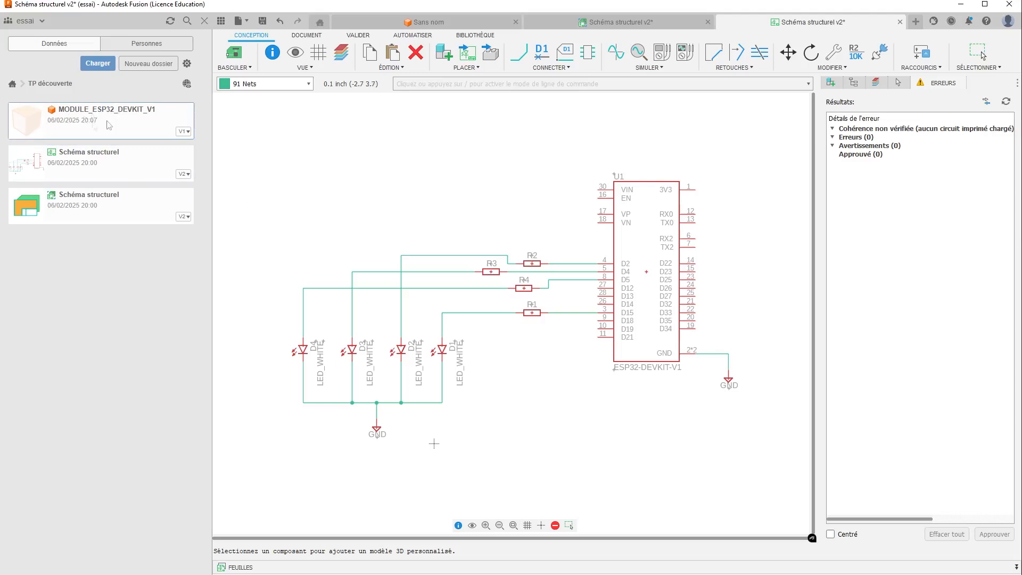
- Add a custom 3D model to ESP32 board U1 and save it as "MODULE_ESP32_DEVKIT_V1 en 3D" in TP découverte
{"action": "right_click", "coordinate": [628, 186]}
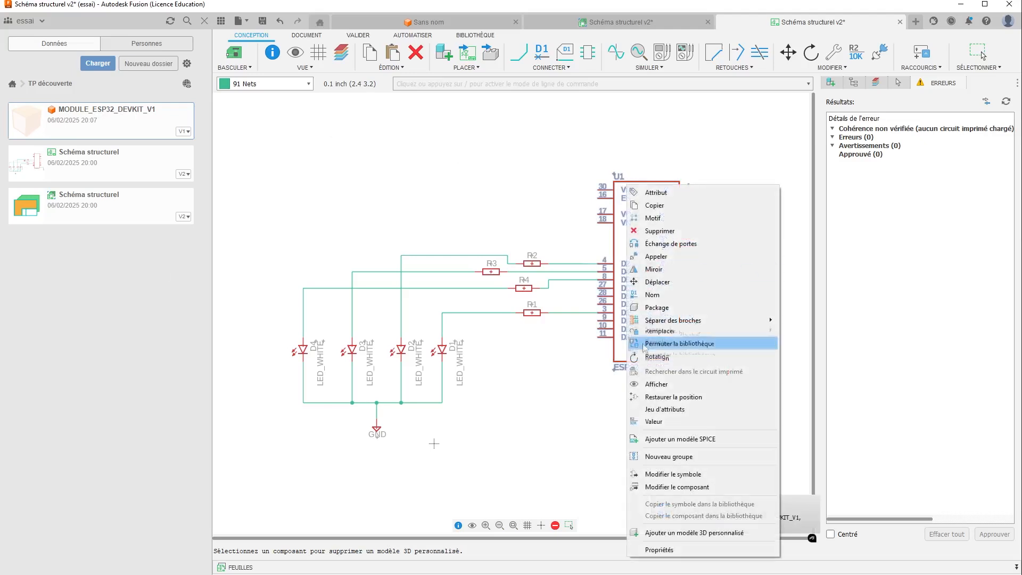
{"action": "left_click", "coordinate": [667, 534]}
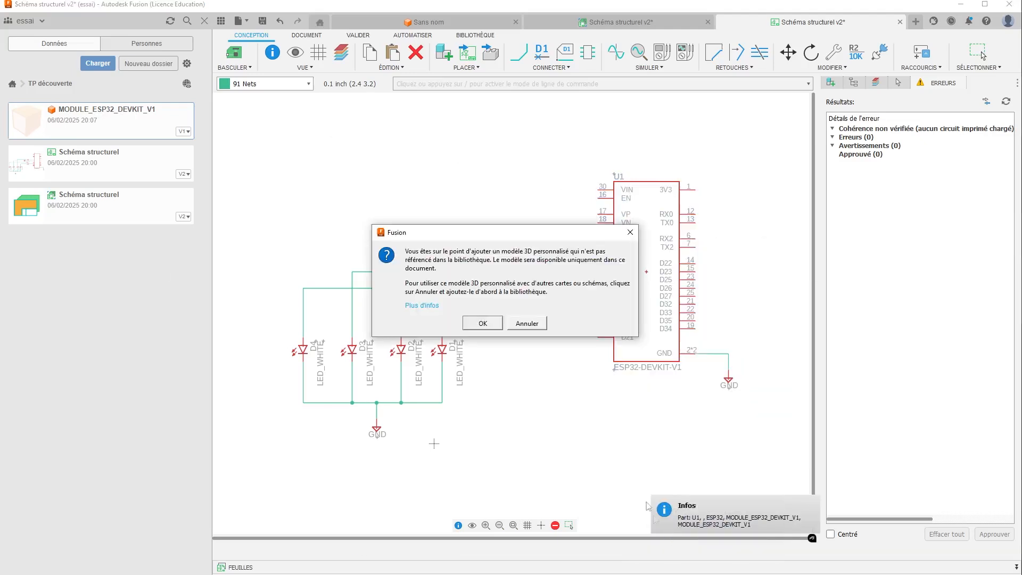
{"action": "left_click", "coordinate": [478, 324]}
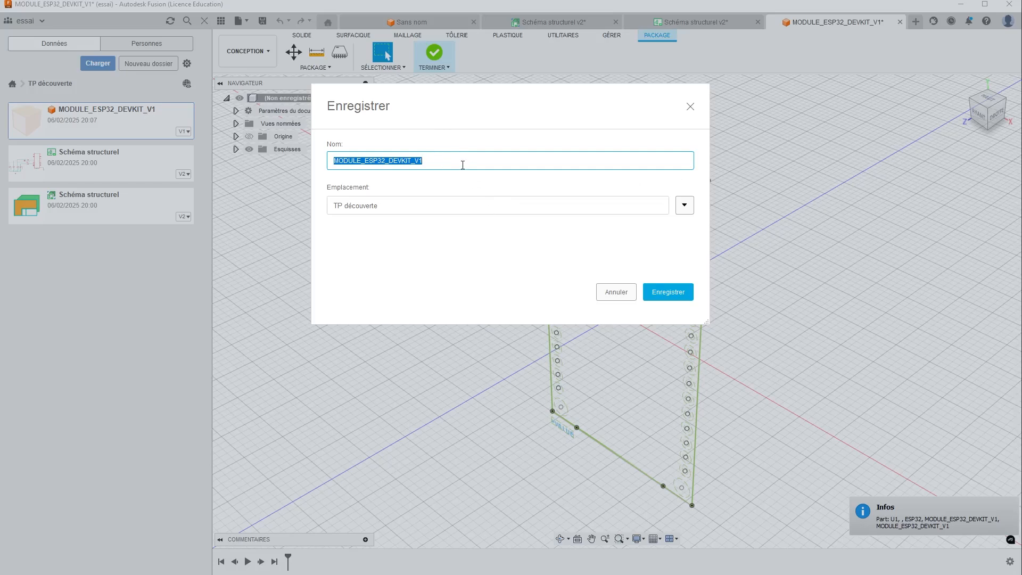
{"action": "left_click", "coordinate": [462, 165]}
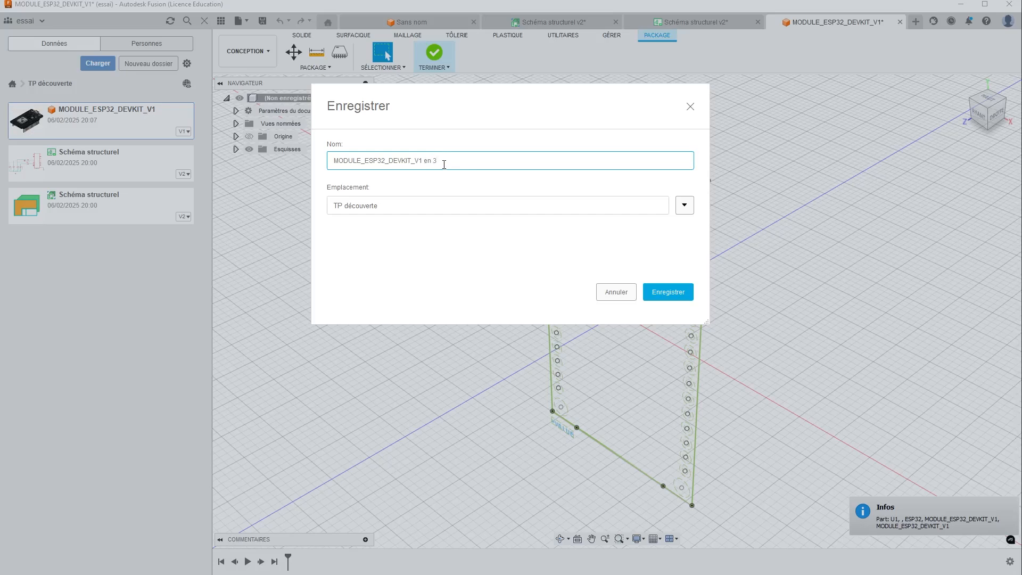
{"action": "left_click", "coordinate": [667, 292]}
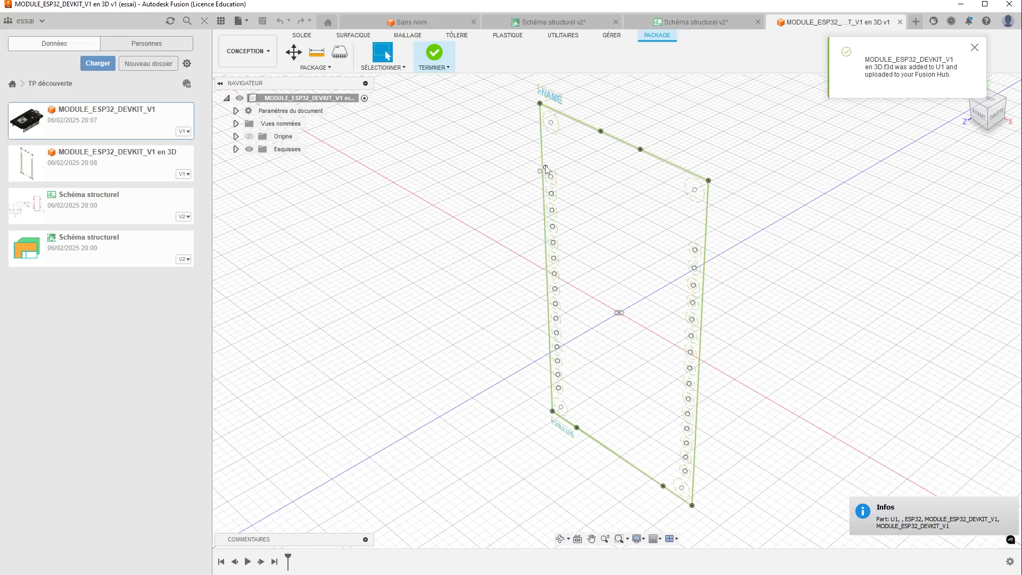
- Insert the MODULE_ESP32_DEVKIT_V1 design from TP découverte as a component onto the board footprint
{"action": "left_click", "coordinate": [303, 35]}
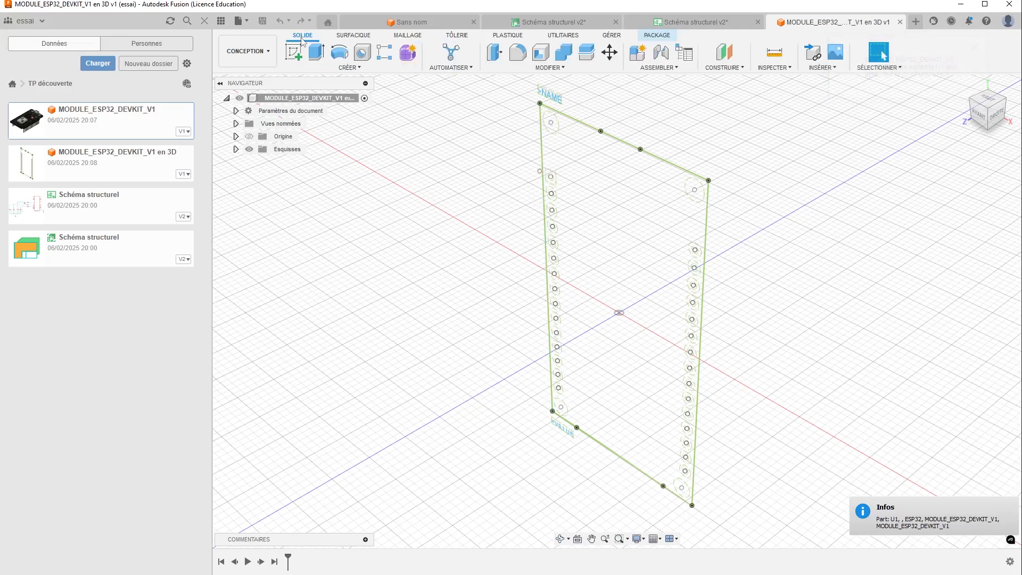
{"action": "left_click", "coordinate": [822, 68]}
{"action": "left_click", "coordinate": [833, 83]}
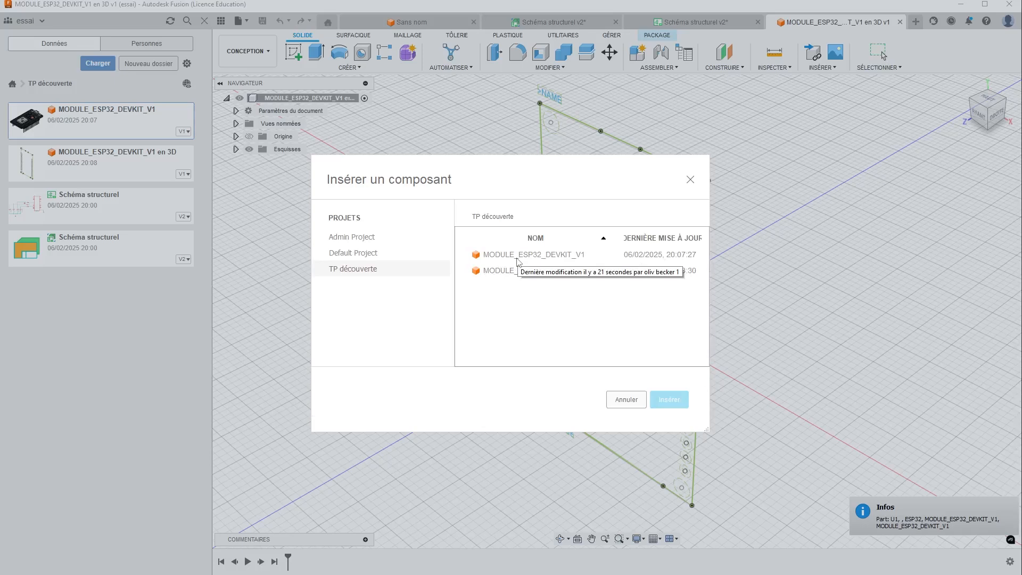
{"action": "left_click", "coordinate": [573, 257]}
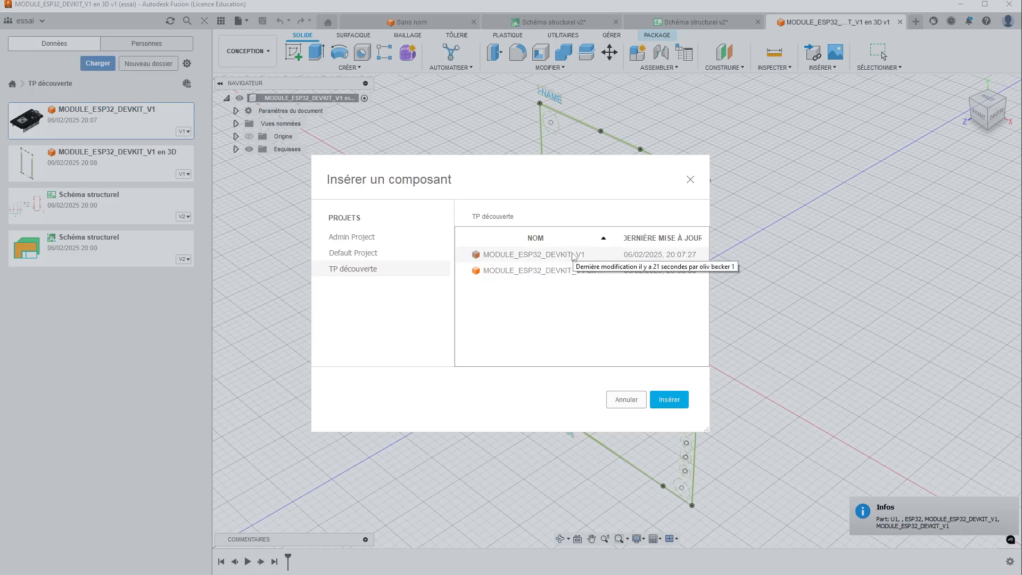
{"action": "left_click", "coordinate": [675, 401]}
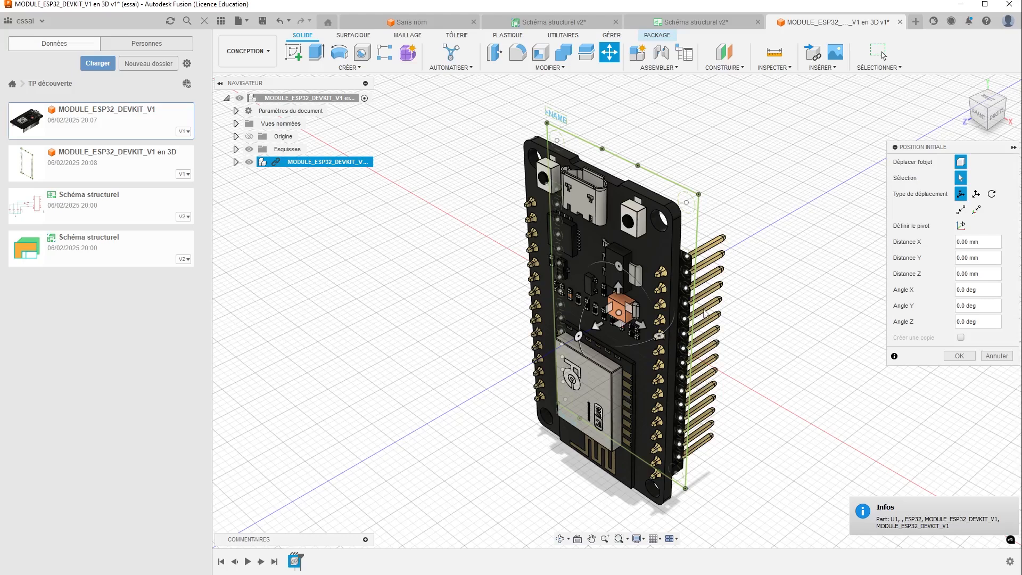
- Examine from the front and back how the inserted ESP32 module's pins line up with the footprint holes
{"action": "middle_click_drag", "start_coordinate": [705, 313], "coordinate": [575, 250]}
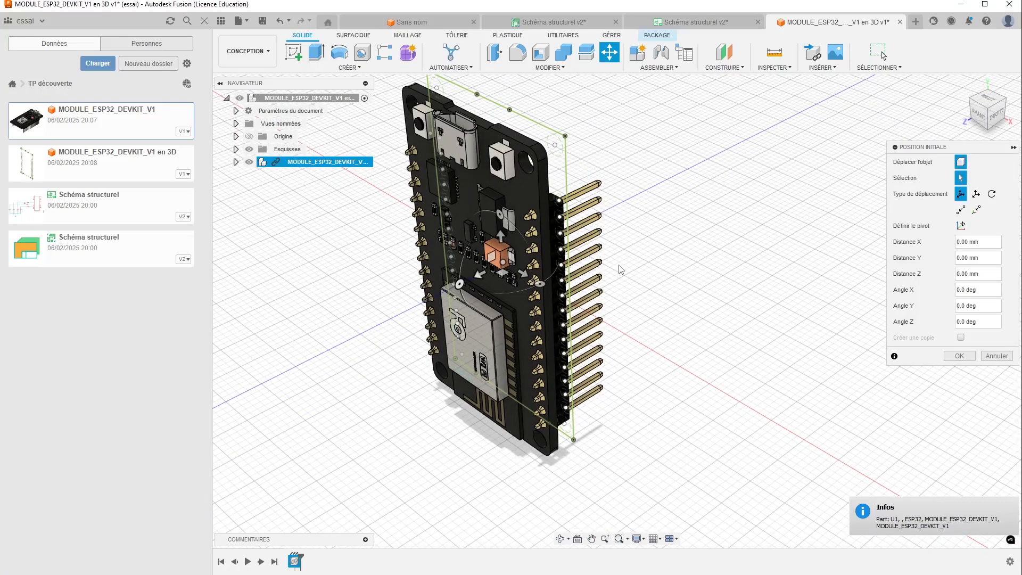
{"action": "left_click", "coordinate": [560, 538]}
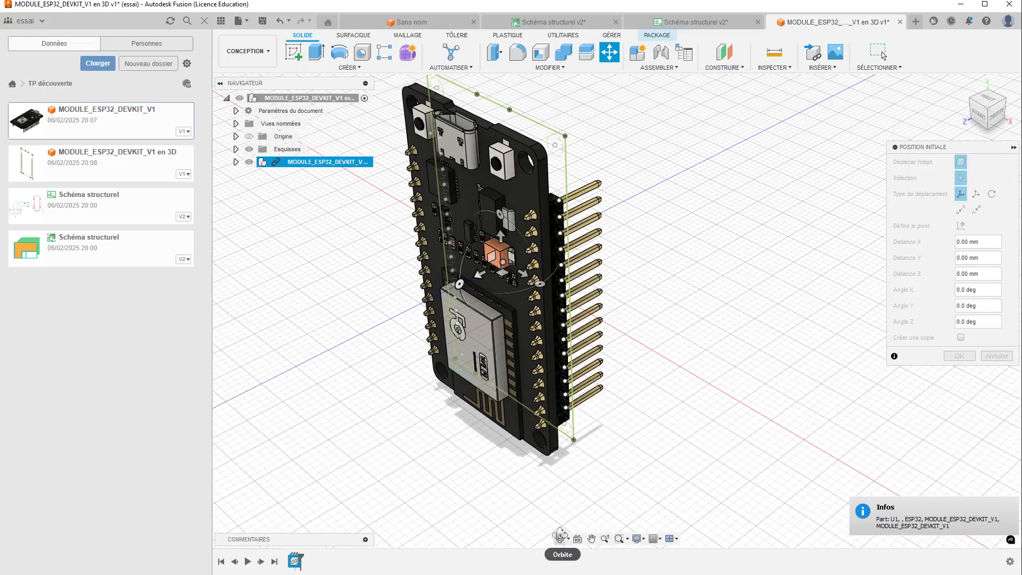
{"action": "left_click_drag", "start_coordinate": [612, 332], "coordinate": [570, 222]}
{"action": "scroll", "coordinate": [598, 191], "scroll_direction": "up", "scroll_amount": 6}
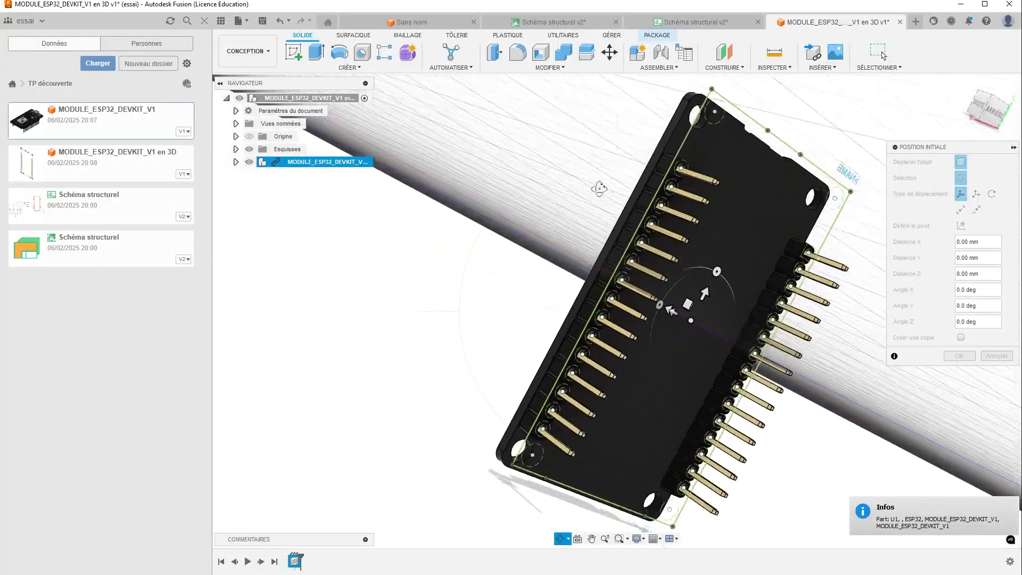
{"action": "scroll", "coordinate": [598, 191], "scroll_direction": "up", "scroll_amount": 2}
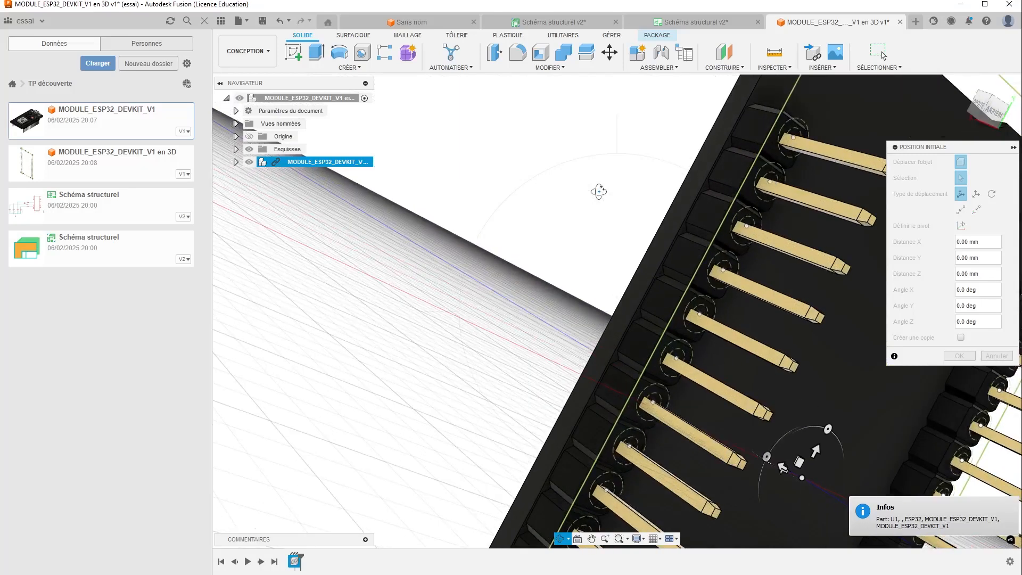
{"action": "scroll", "coordinate": [598, 191], "scroll_direction": "down", "scroll_amount": 8}
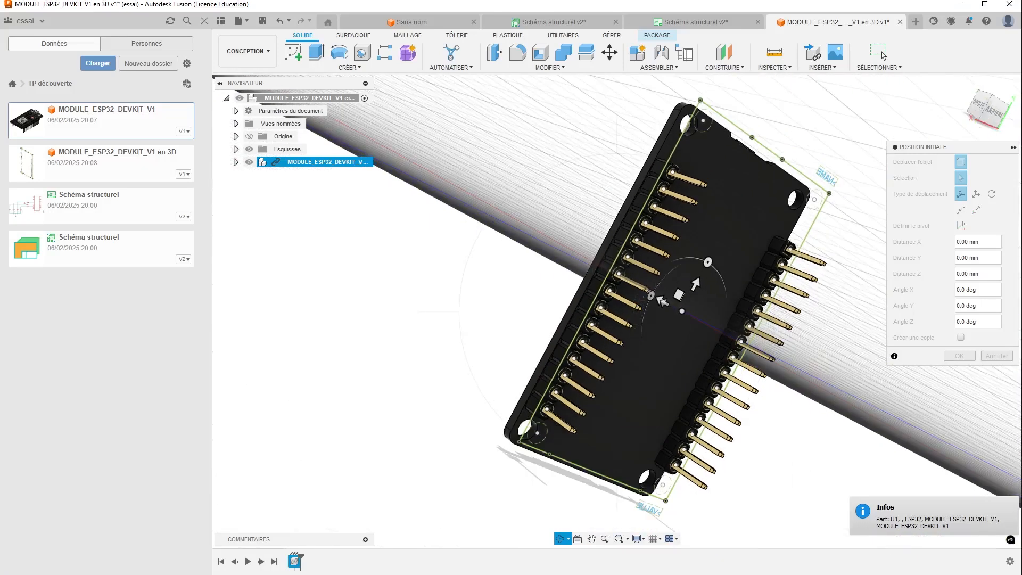
{"action": "key", "text": "Escape"}
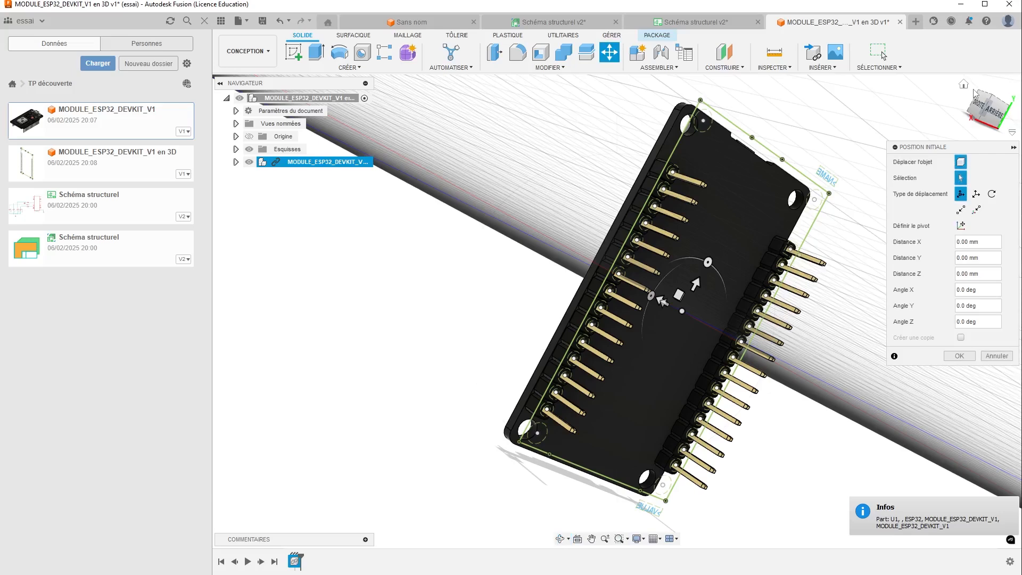
{"action": "left_click", "coordinate": [963, 84]}
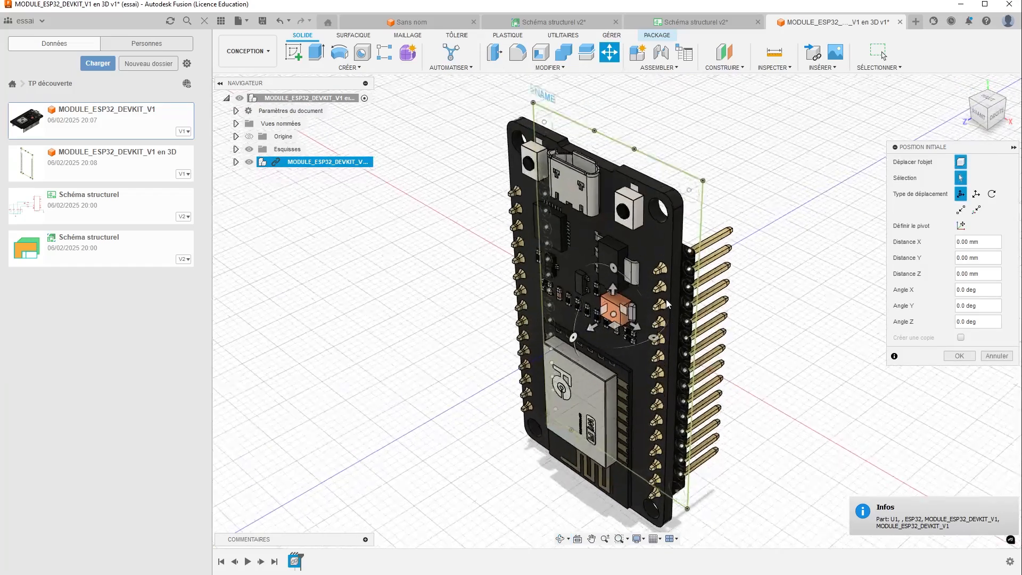
{"action": "scroll", "coordinate": [667, 304], "scroll_direction": "up", "scroll_amount": 2}
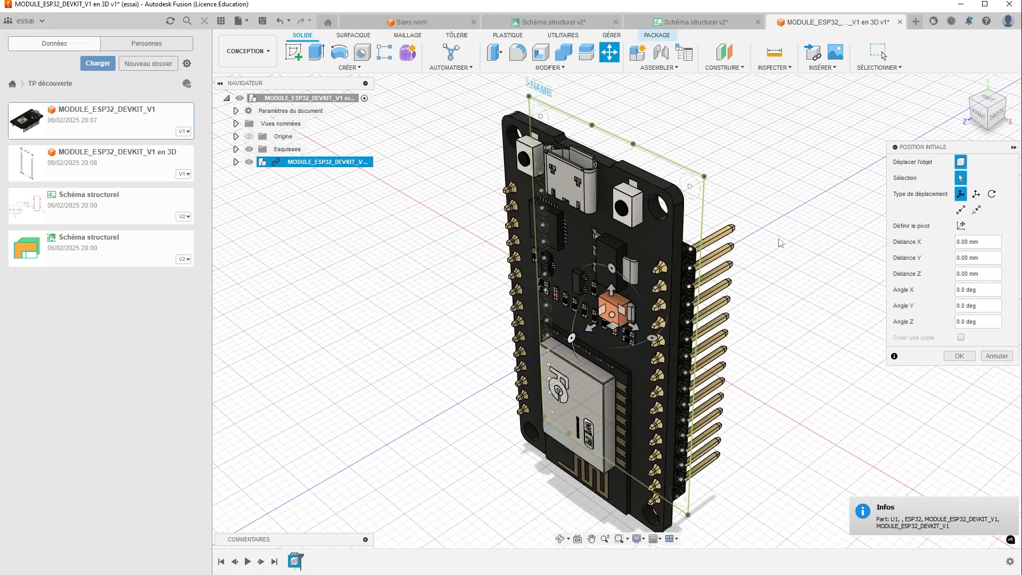
- Finish the ESP32 3D package with the module at its default position, and open component placement in the schematic
{"action": "left_click", "coordinate": [650, 37]}
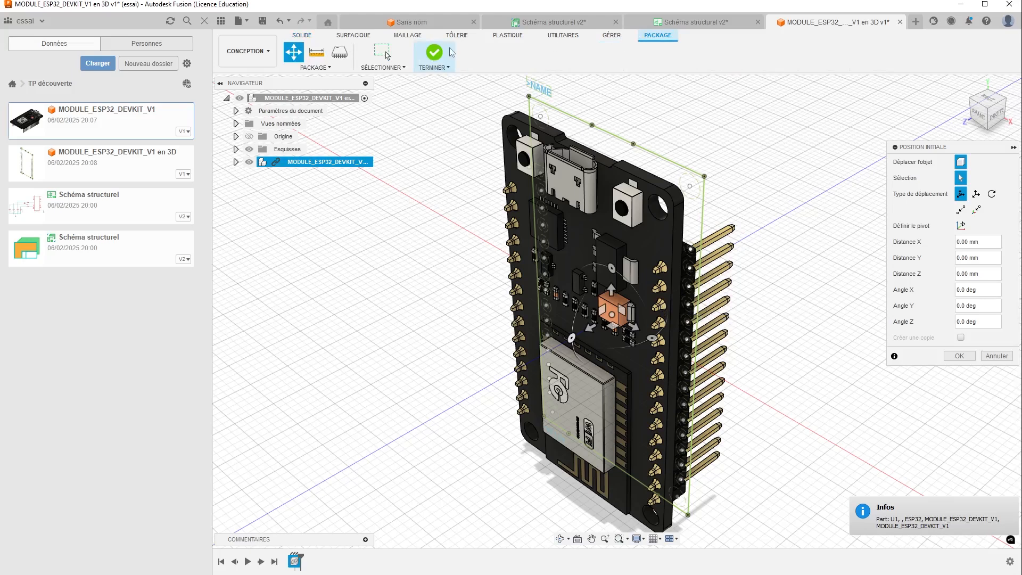
{"action": "left_click", "coordinate": [433, 52]}
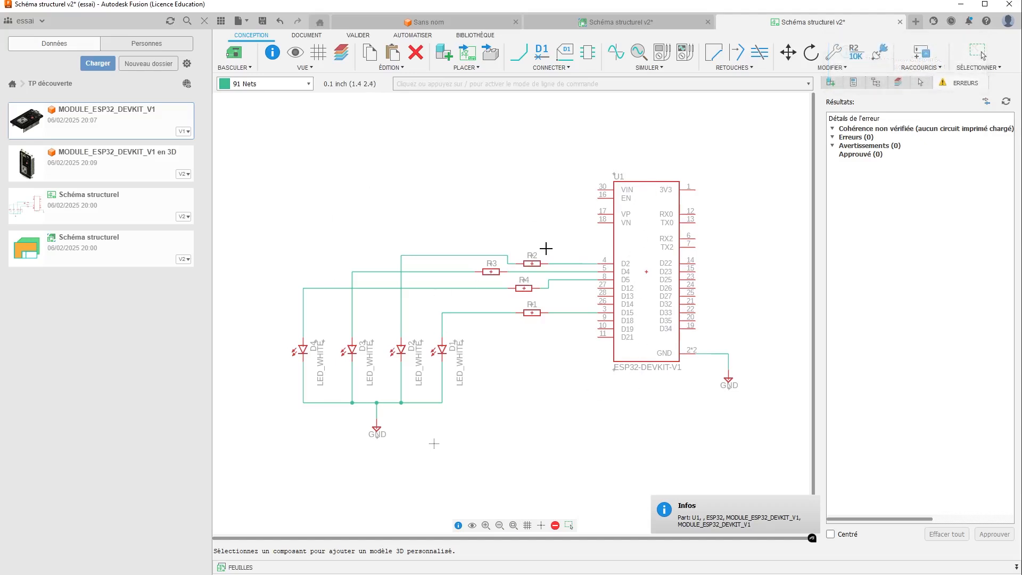
{"action": "left_click", "coordinate": [830, 83]}
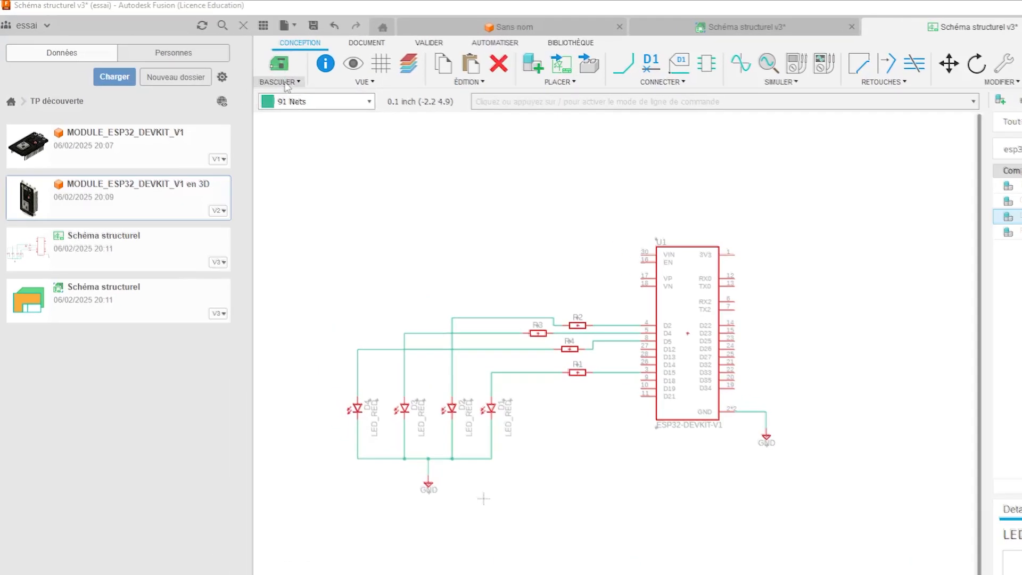
- Switch from the schematic to its printed circuit board document and save the board as "carte de circuit imprimé"
{"action": "left_click", "coordinate": [352, 103]}
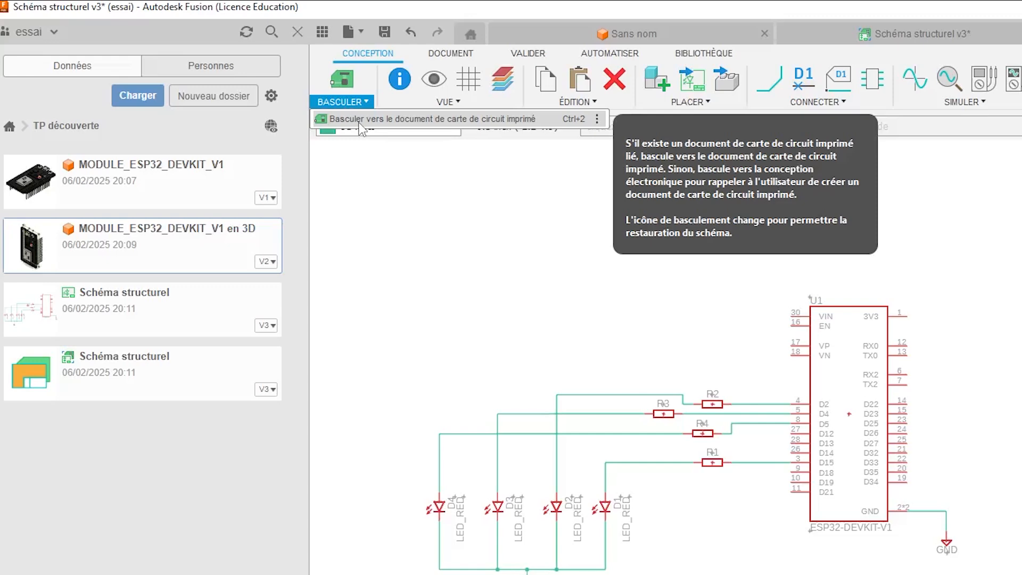
{"action": "left_click", "coordinate": [360, 121]}
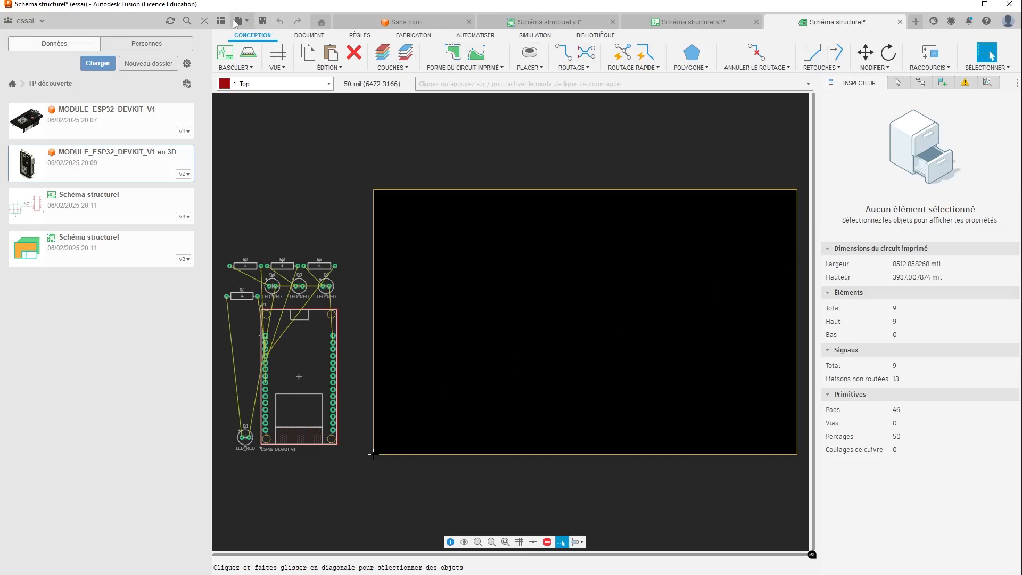
{"action": "left_click", "coordinate": [263, 20]}
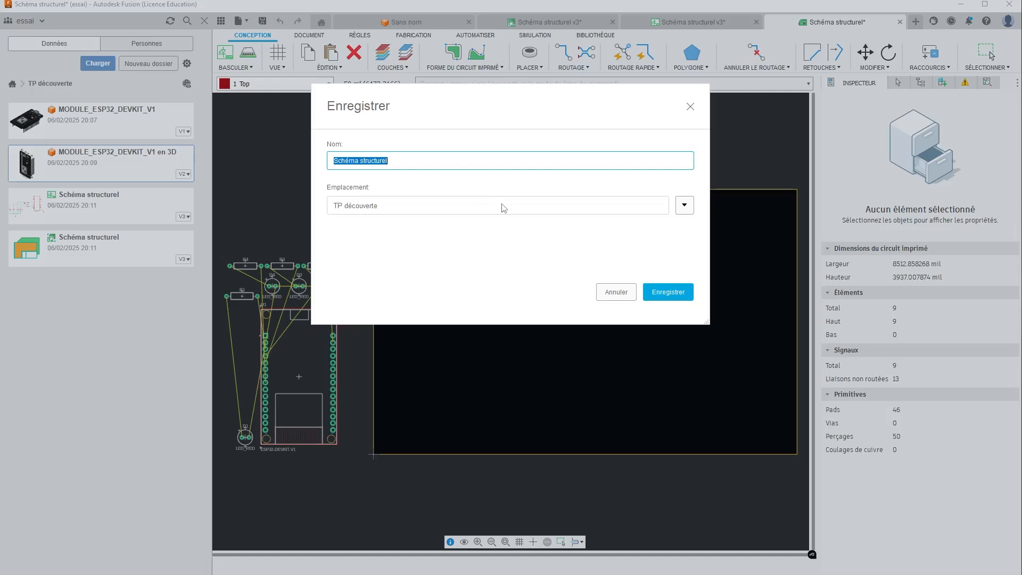
{"action": "type", "text": "carte de circuit imprimé"}
{"action": "left_click", "coordinate": [680, 296]}
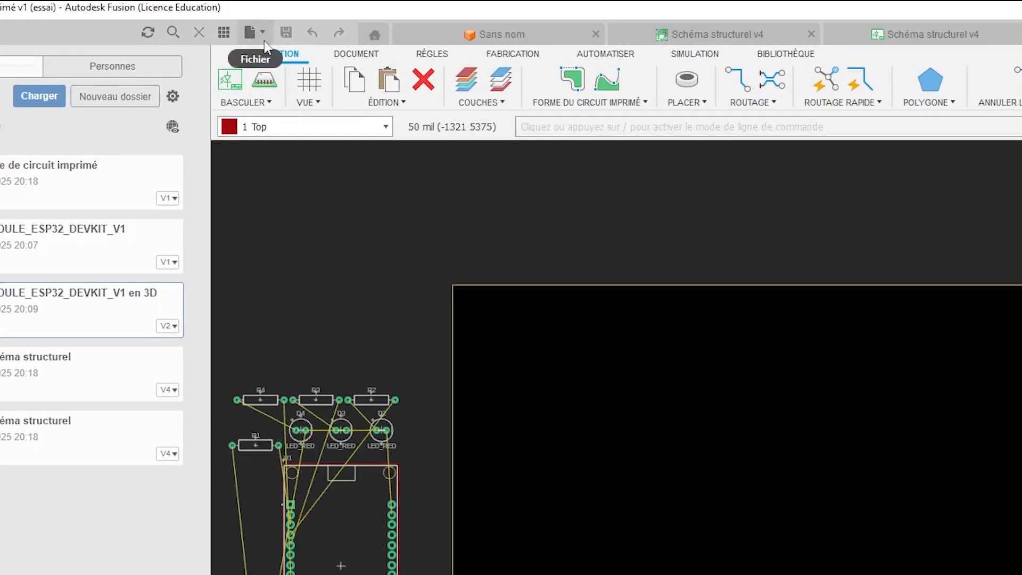
- Create a new design and save it as "Boitier TP initiation" in the TP découverte folder
{"action": "left_click", "coordinate": [264, 41]}
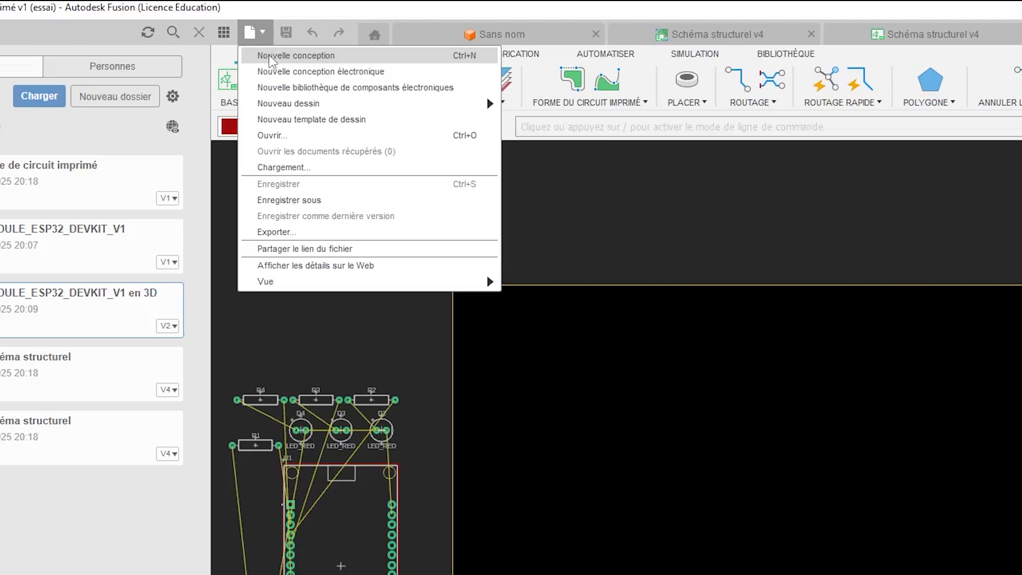
{"action": "left_click", "coordinate": [270, 55]}
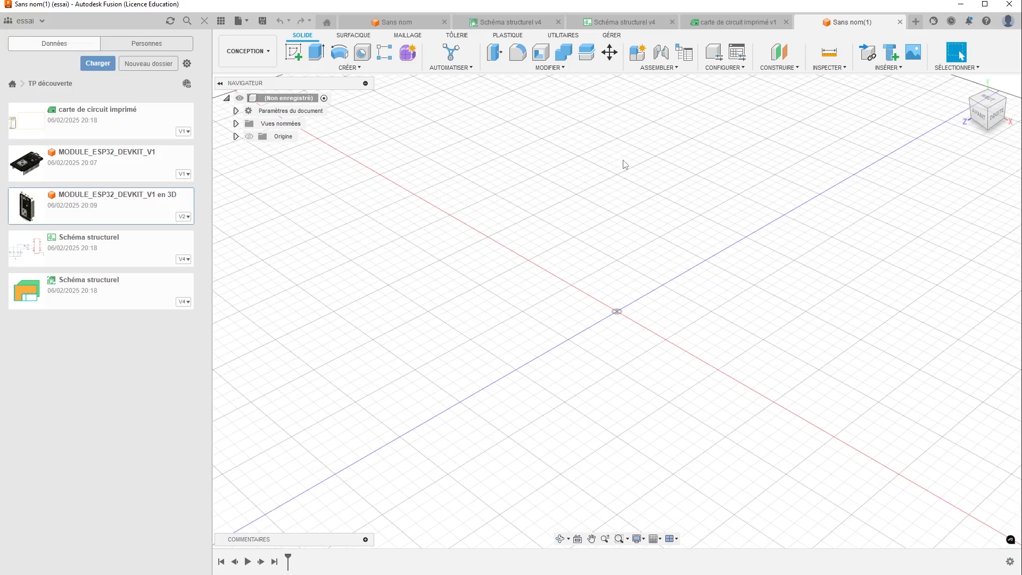
{"action": "left_click", "coordinate": [264, 21]}
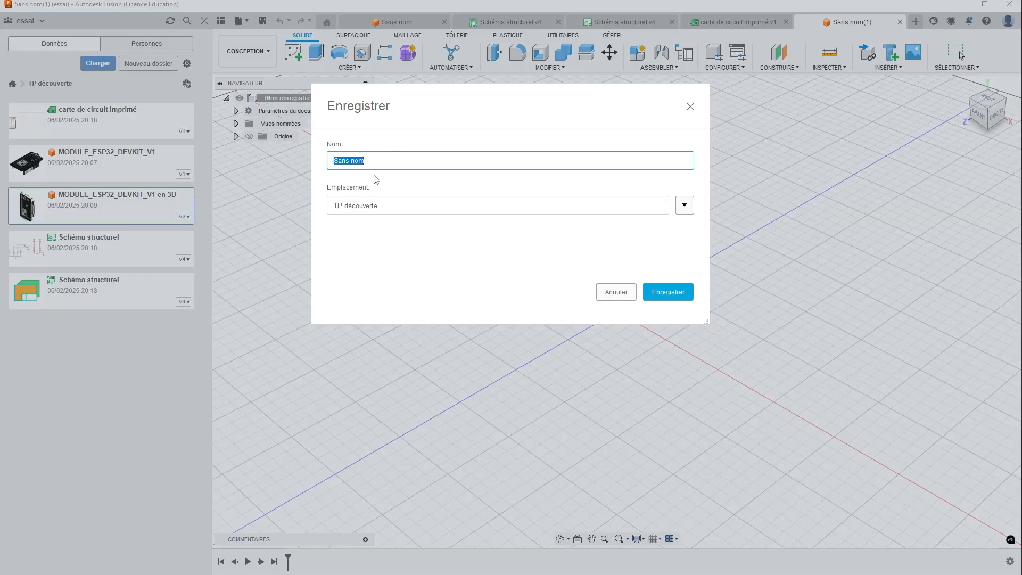
{"action": "type", "text": "Boitier TP initiation"}
{"action": "left_click", "coordinate": [659, 292]}
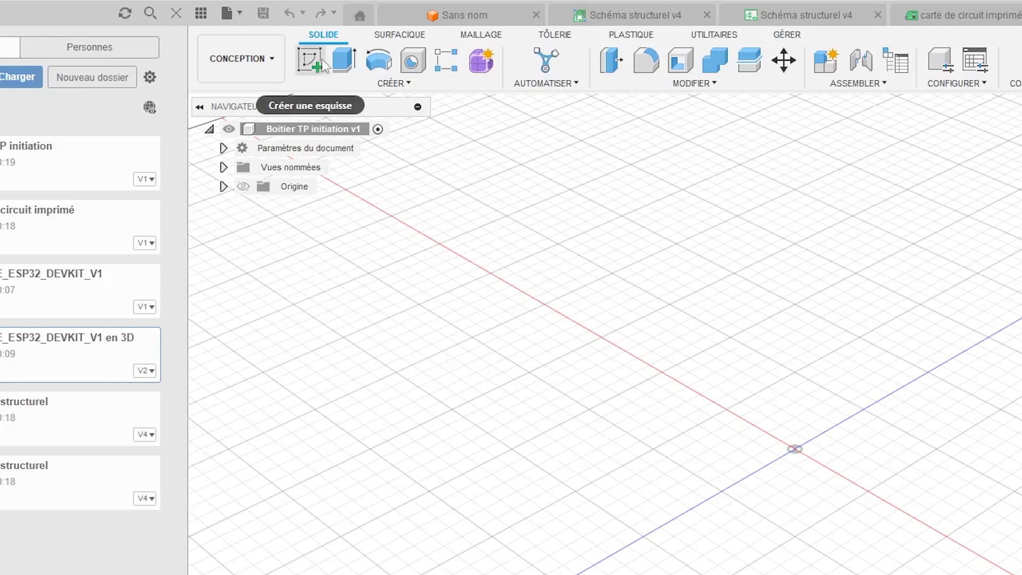
- On the horizontal origin plane, sketch a 3-point rectangle from the origin, about 65 mm along X and 20 mm high
{"action": "left_click", "coordinate": [306, 63]}
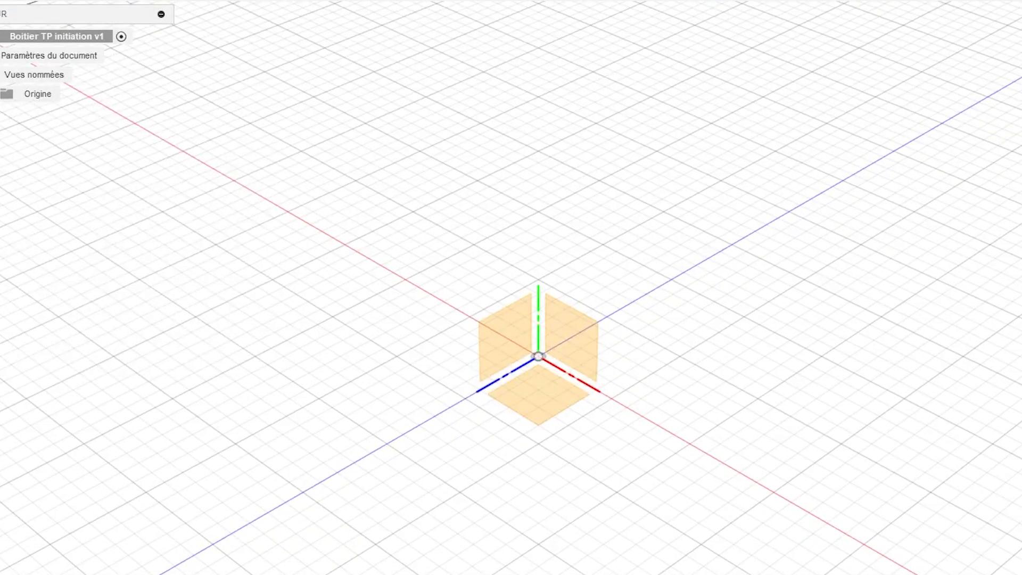
{"action": "left_click", "coordinate": [547, 388]}
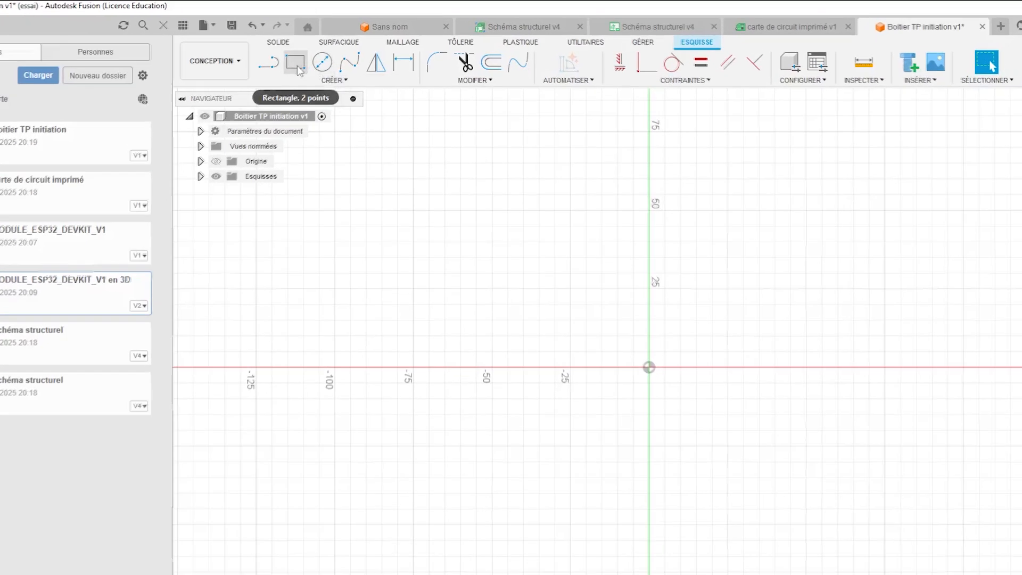
{"action": "left_click", "coordinate": [341, 80]}
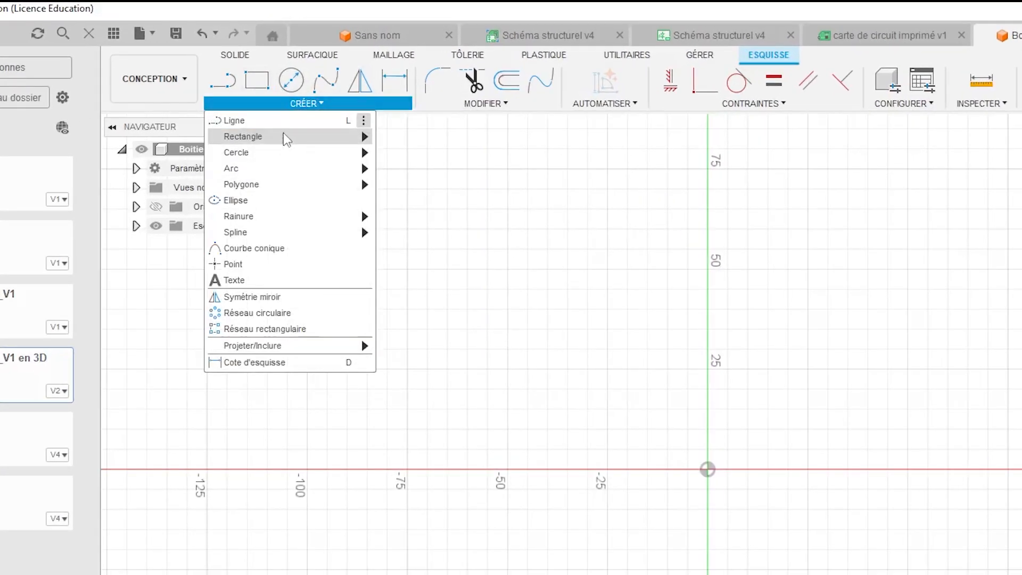
{"action": "mouse_move", "coordinate": [283, 136]}
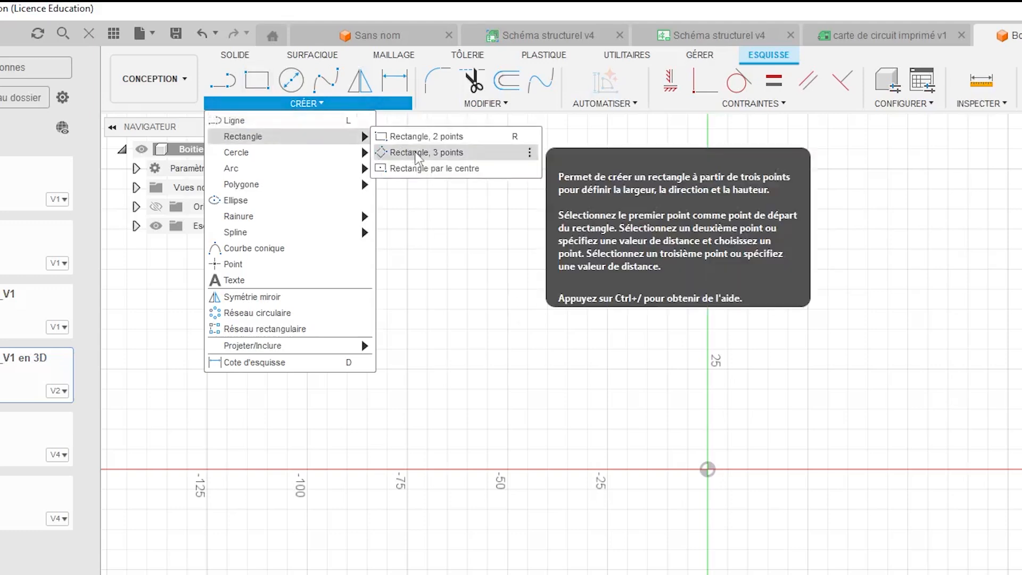
{"action": "left_click", "coordinate": [416, 153]}
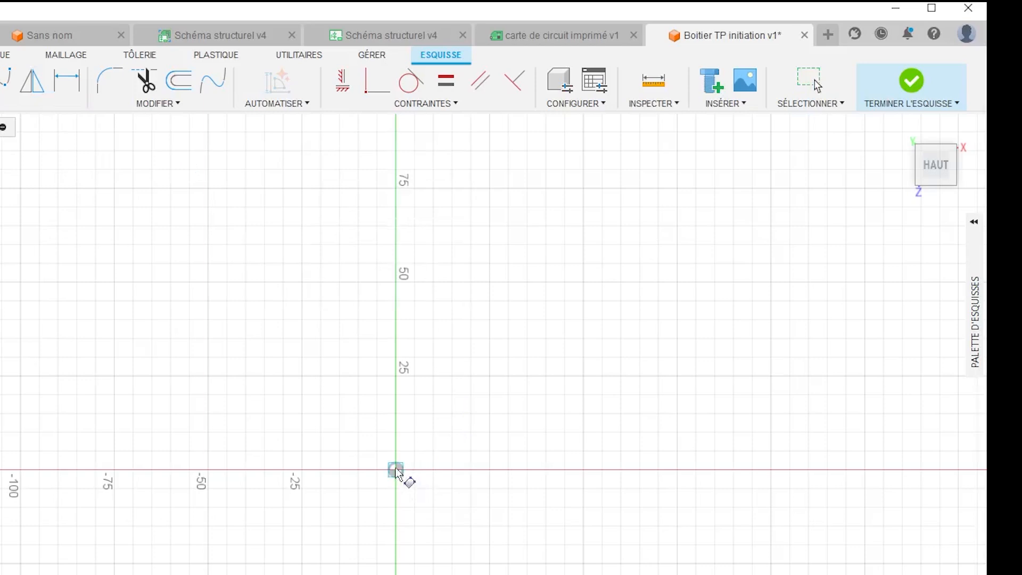
{"action": "left_click", "coordinate": [396, 470]}
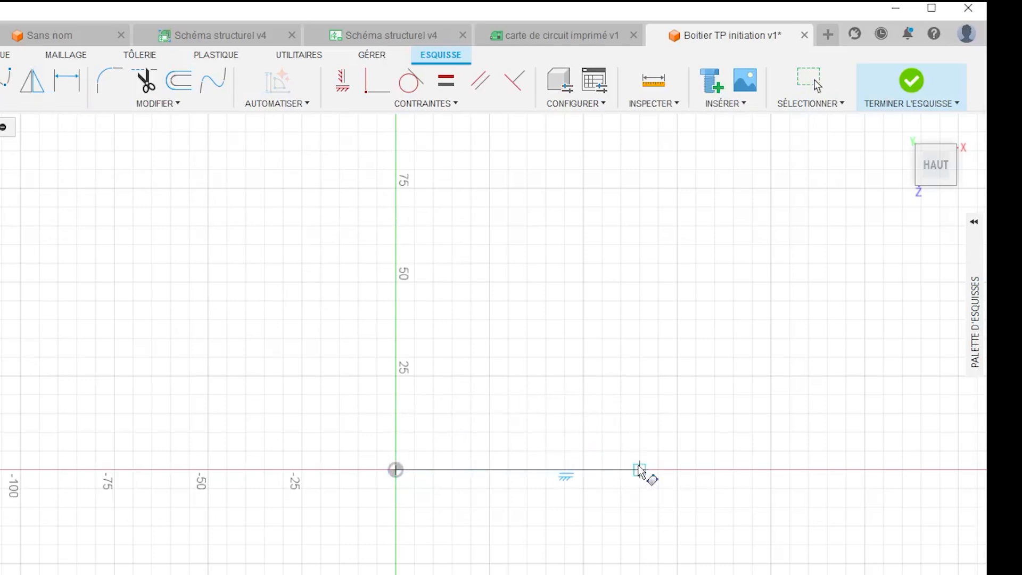
{"action": "left_click", "coordinate": [642, 395]}
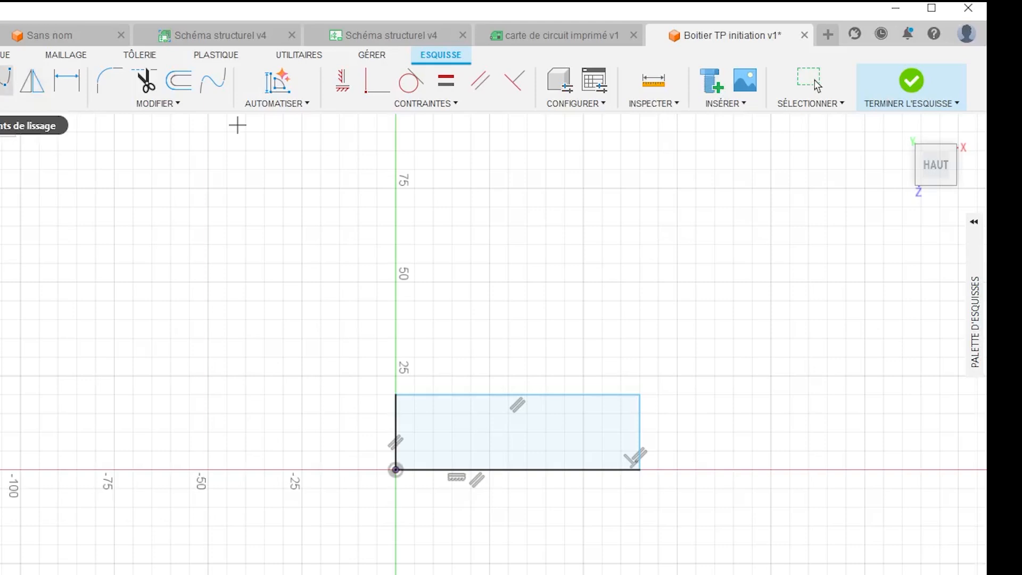
- Dimension the distance between the rectangle's left and right sides and set it to 59.7 mm
{"action": "left_click", "coordinate": [67, 84]}
{"action": "left_click", "coordinate": [396, 440]}
{"action": "left_click", "coordinate": [640, 437]}
{"action": "left_click", "coordinate": [577, 440]}
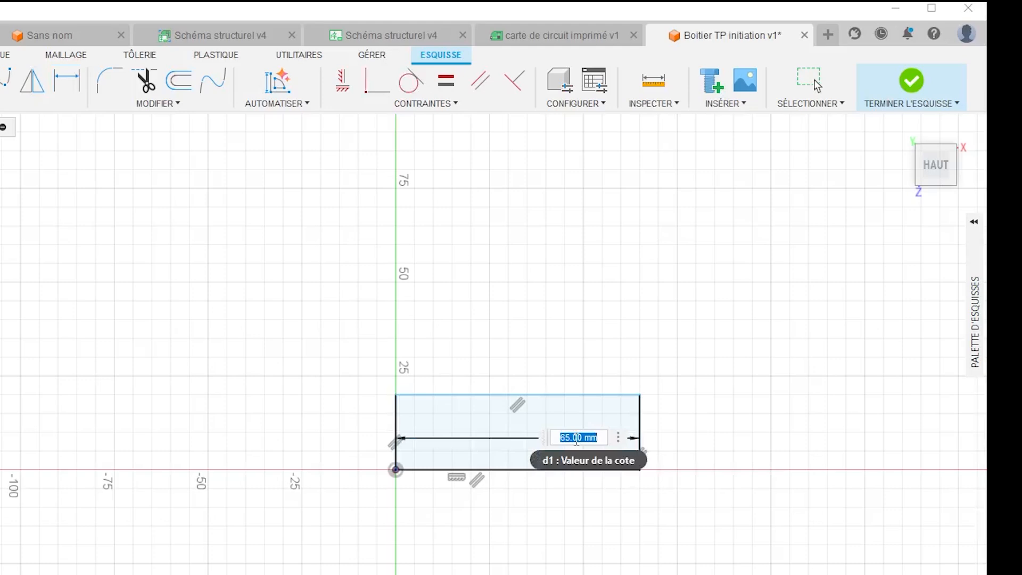
{"action": "type", "text": "5"}
{"action": "type", "text": "0."}
{"action": "type", "text": "7"}
{"action": "key", "text": "Return"}
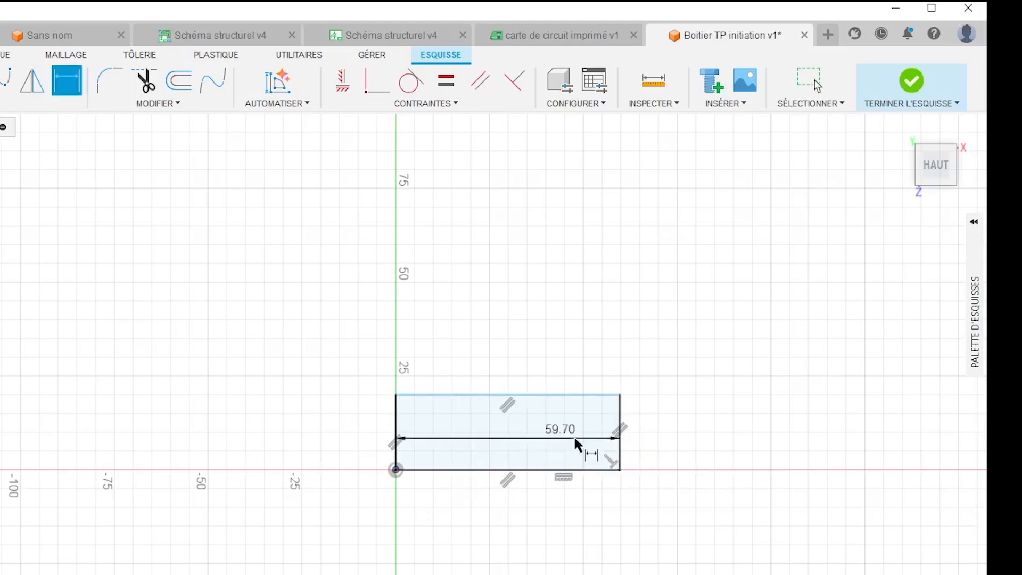
- Dimension the distance between the rectangle's lower and upper sides and set it to 59.4 mm
{"action": "left_click", "coordinate": [483, 469]}
{"action": "left_click", "coordinate": [475, 394]}
{"action": "left_click", "coordinate": [525, 414]}
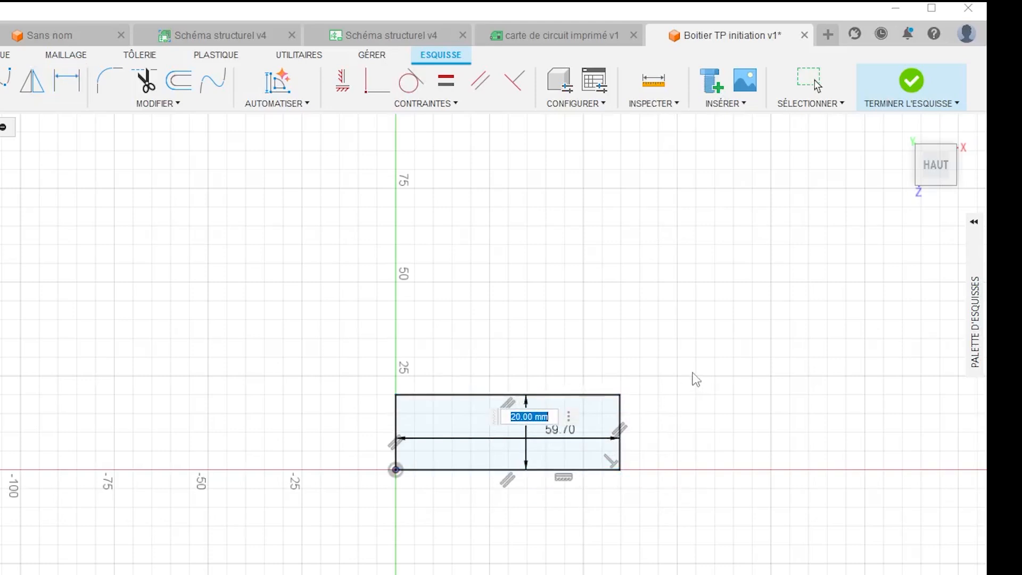
{"action": "type", "text": "59.4"}
{"action": "key", "text": "Return"}
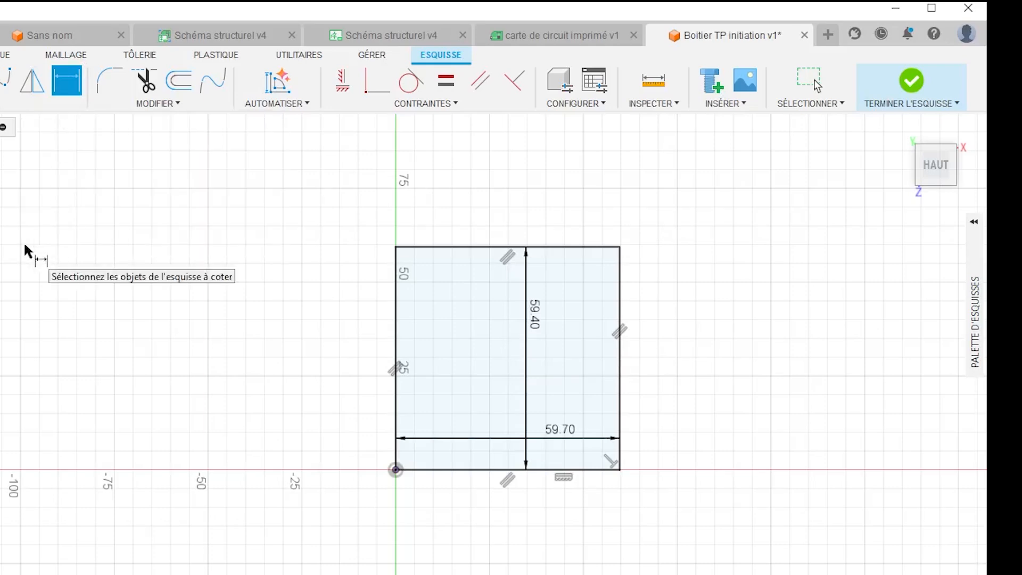
- Sketch a 3 mm diameter circle inside the rectangle near its upper-left corner
{"action": "scroll", "coordinate": [515, 271], "scroll_direction": "down", "scroll_amount": 1}
{"action": "mouse_move", "coordinate": [515, 271]}
{"action": "middle_mouse_down"}
{"action": "mouse_move", "coordinate": [184, 415]}
{"action": "mouse_move", "coordinate": [251, 282]}
{"action": "mouse_move", "coordinate": [263, 294]}
{"action": "middle_mouse_up"}
{"action": "scroll", "coordinate": [262, 293], "scroll_direction": "up", "scroll_amount": 4}
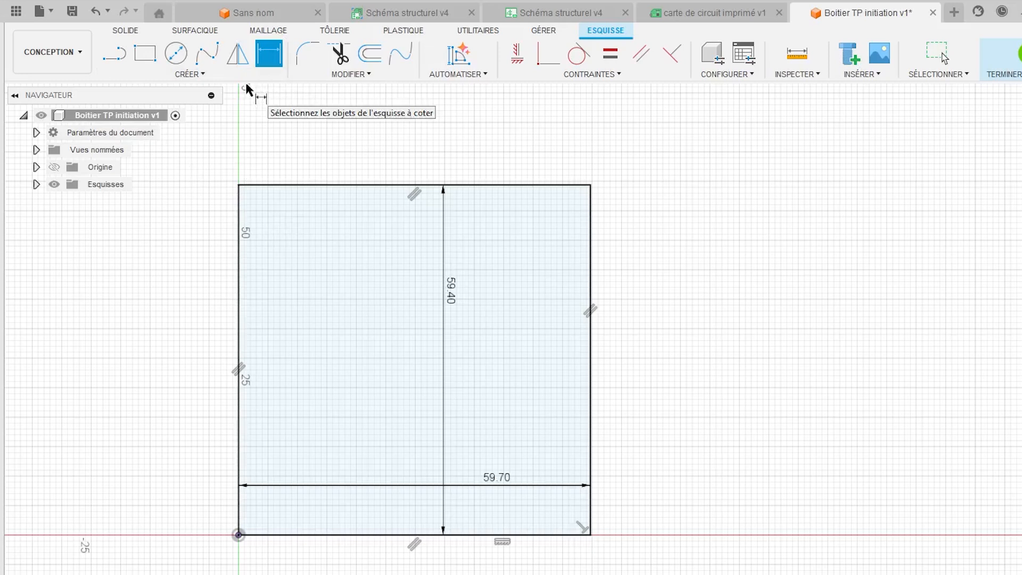
{"action": "left_click", "coordinate": [175, 54]}
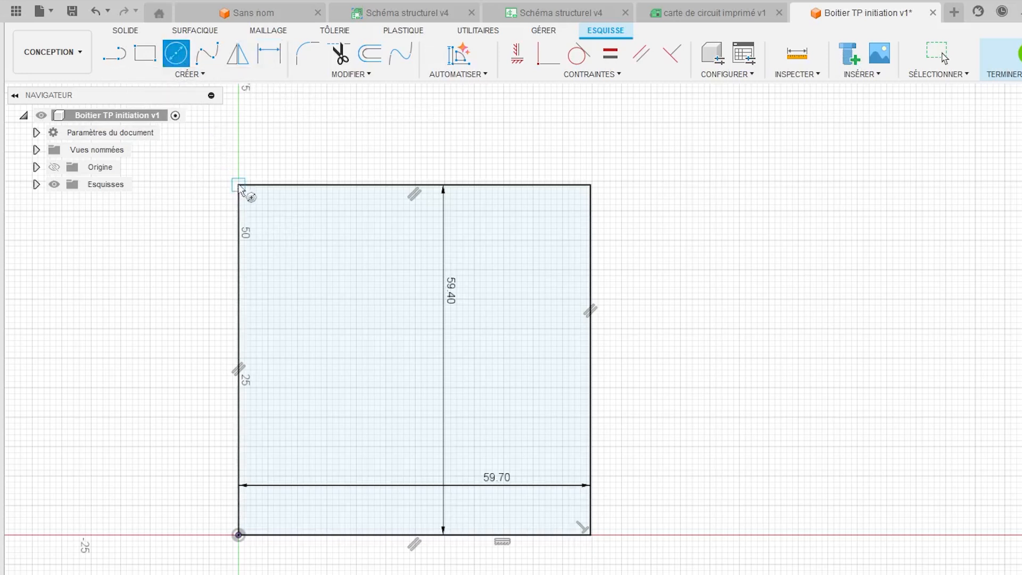
{"action": "left_click", "coordinate": [267, 217]}
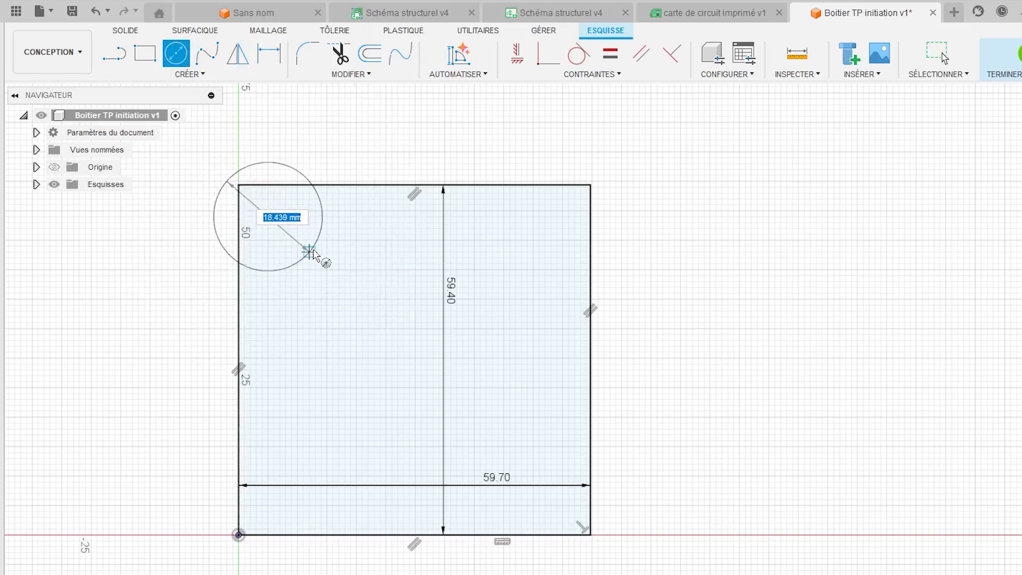
{"action": "type", "text": "3"}
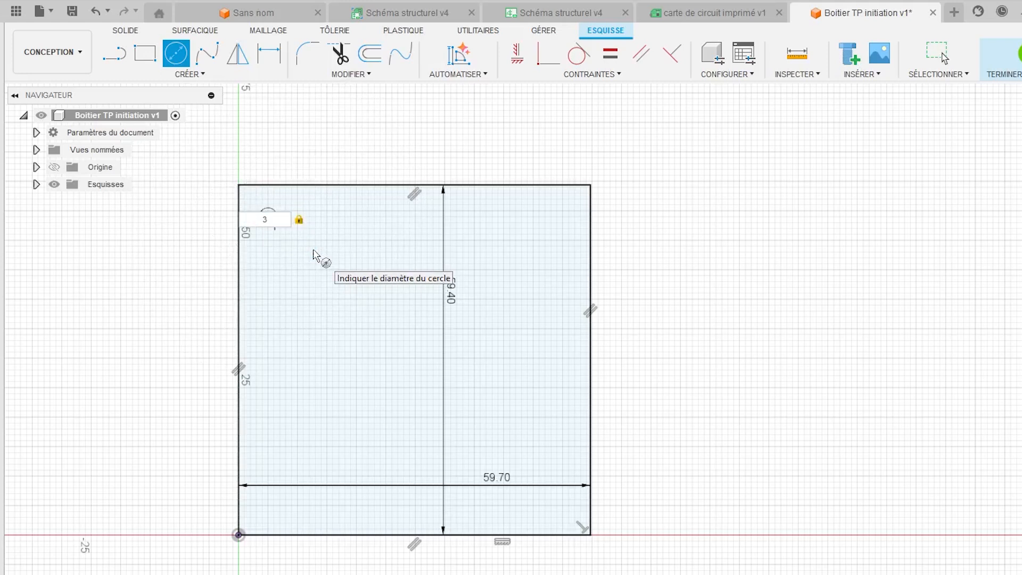
{"action": "key", "text": "Return"}
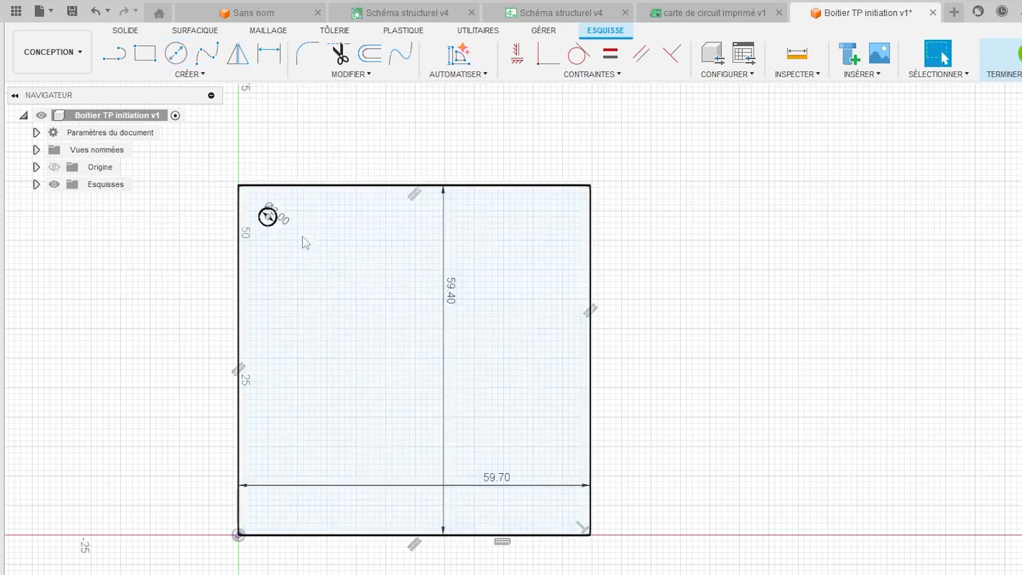
- Dimension the upper-left circle's centre 3 mm from the rectangle's upper edge and 3 mm from its left edge
{"action": "scroll", "coordinate": [302, 236], "scroll_direction": "up", "scroll_amount": 8}
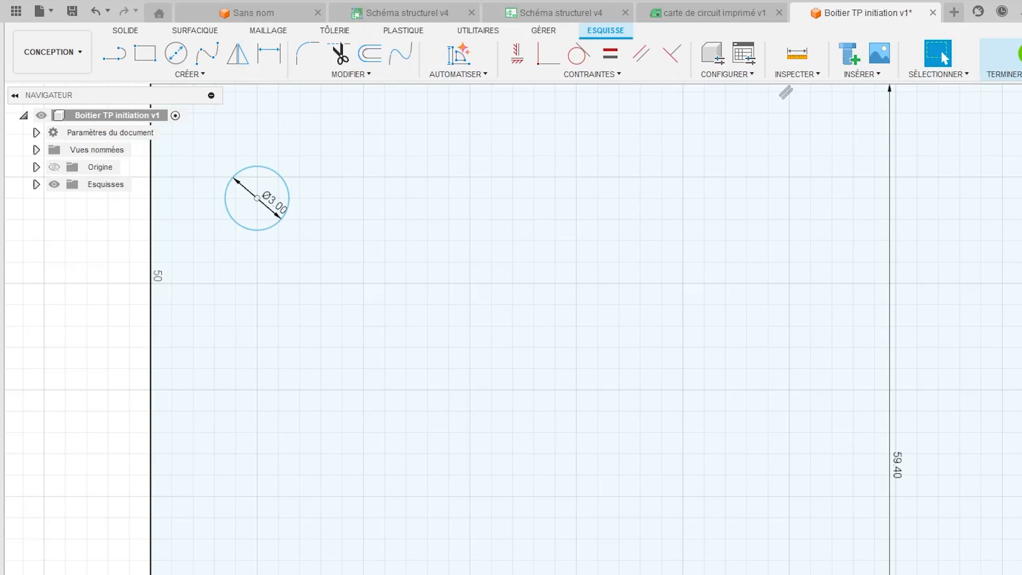
{"action": "scroll", "coordinate": [329, 276], "scroll_direction": "down", "scroll_amount": 1}
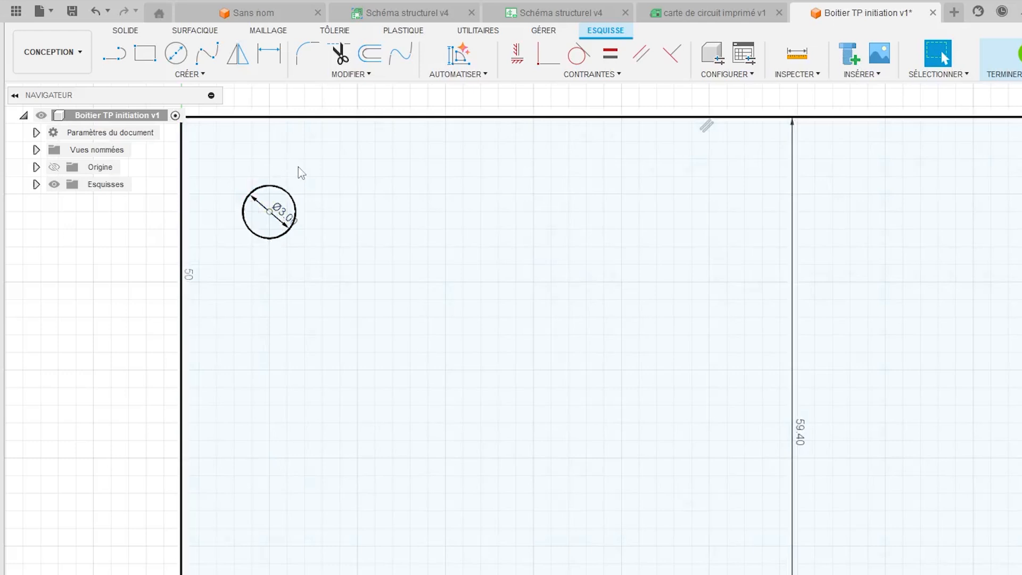
{"action": "left_click", "coordinate": [274, 57]}
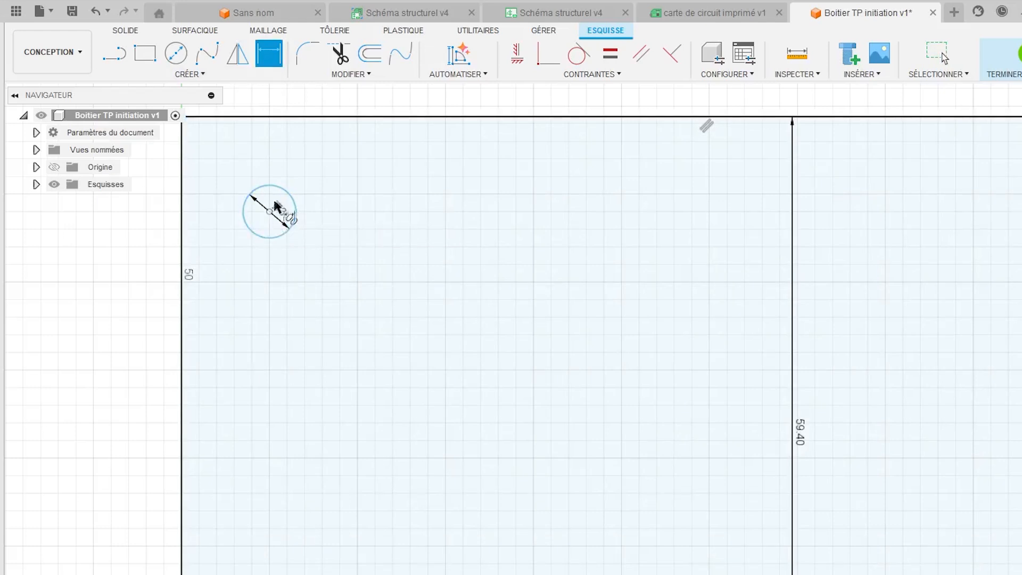
{"action": "left_click", "coordinate": [270, 117]}
{"action": "left_click", "coordinate": [329, 145]}
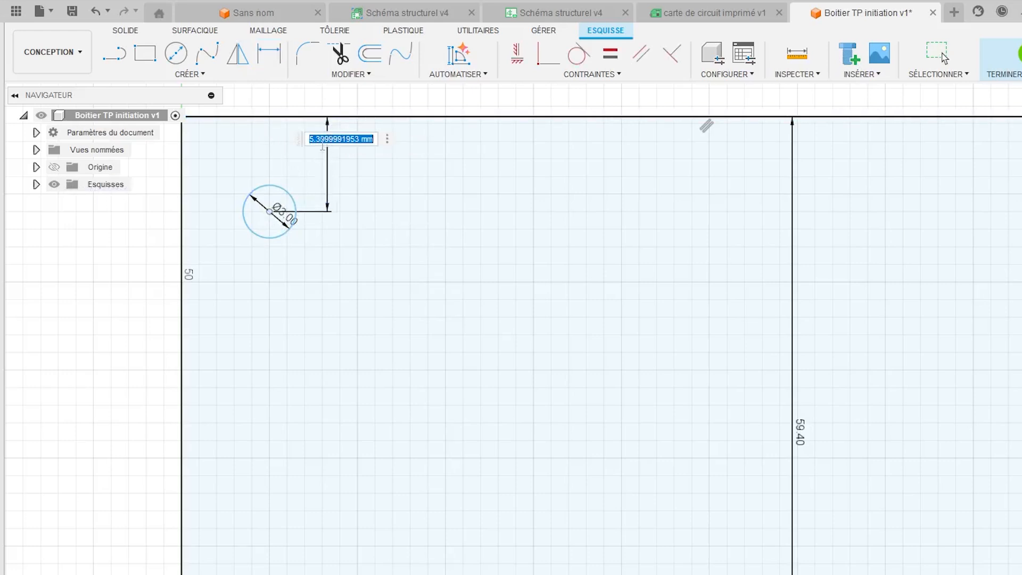
{"action": "type", "text": "3"}
{"action": "key", "text": "Return"}
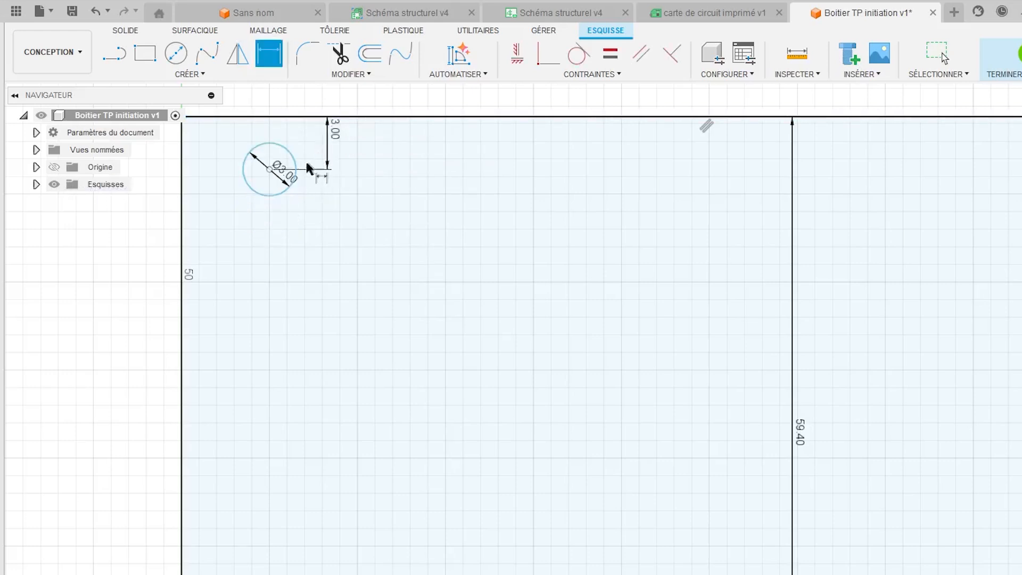
{"action": "left_click", "coordinate": [270, 169]}
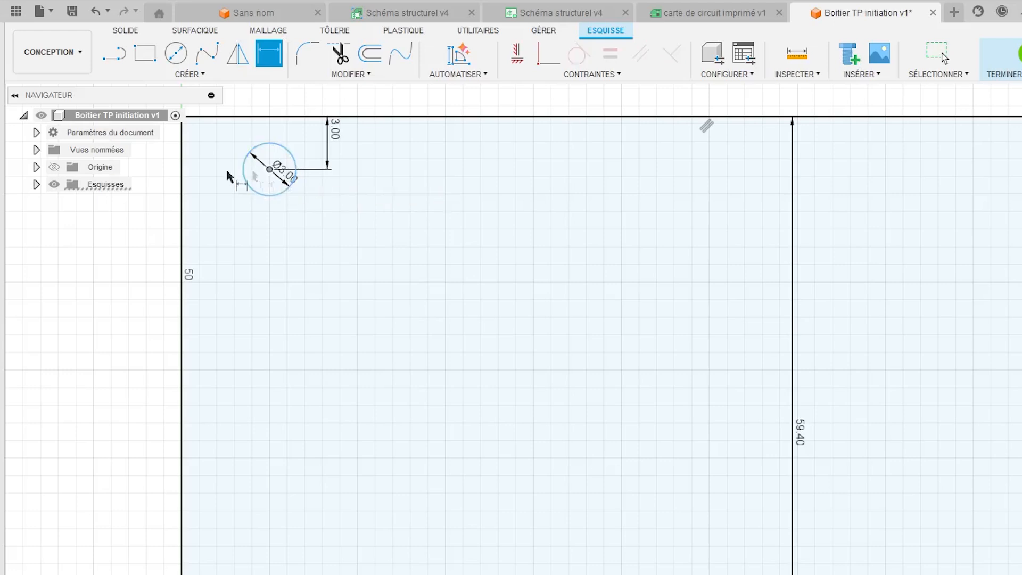
{"action": "left_click", "coordinate": [181, 171]}
{"action": "left_click", "coordinate": [215, 212]}
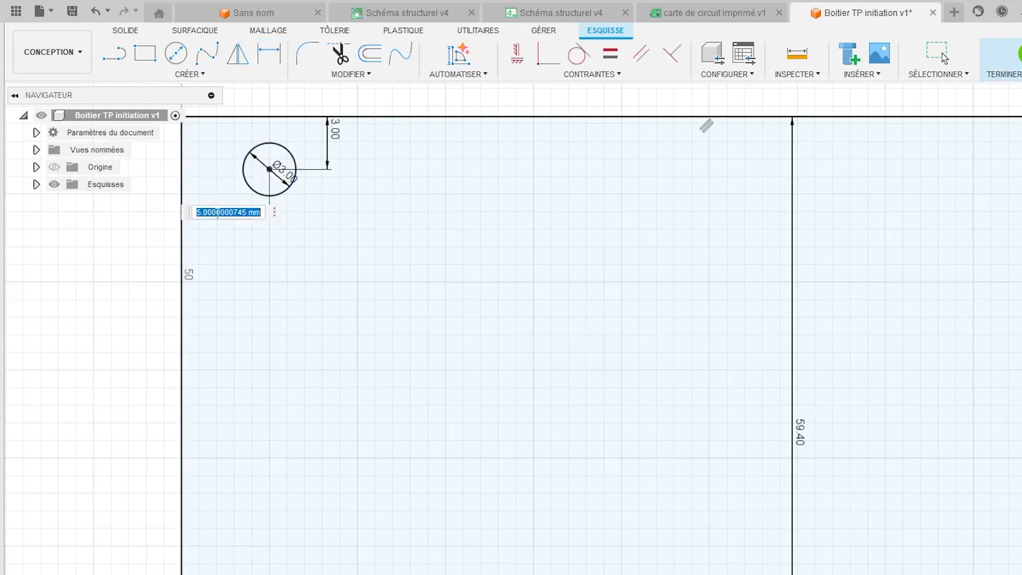
{"action": "type", "text": "3"}
{"action": "key", "text": "Return"}
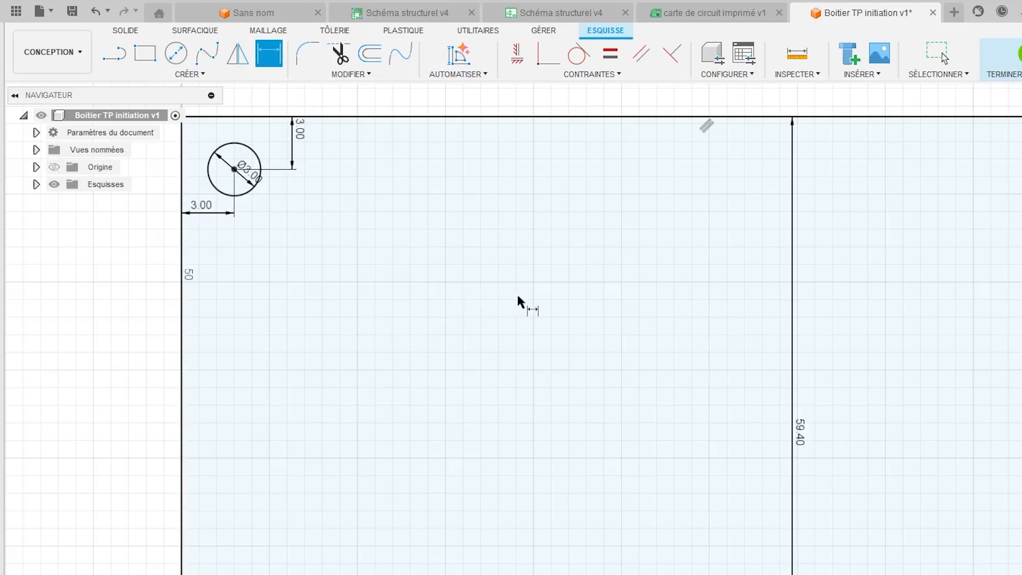
- Sketch a 3 mm diameter circle inside the rectangle near its upper-right corner
{"action": "key", "text": "Escape"}
{"action": "mouse_move", "coordinate": [518, 293]}
{"action": "middle_mouse_down"}
{"action": "mouse_move", "coordinate": [117, 318]}
{"action": "mouse_move", "coordinate": [84, 424]}
{"action": "middle_mouse_up"}
{"action": "left_click", "coordinate": [176, 53]}
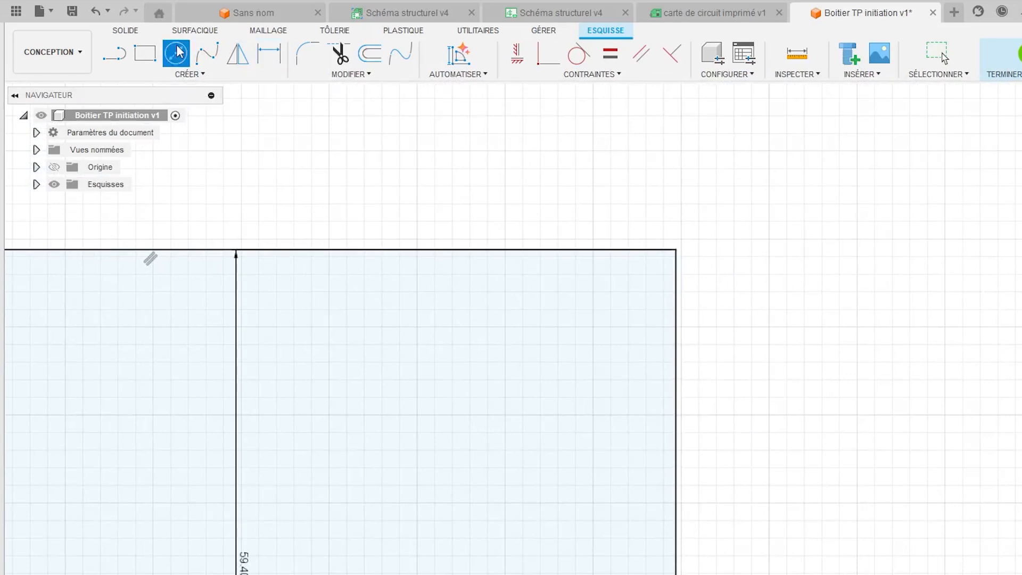
{"action": "left_click", "coordinate": [593, 309]}
{"action": "type", "text": "3"}
{"action": "key", "text": "Return"}
- Dimension the upper-right circle's centre 3 mm from the rectangle's upper edge and 3 mm from its right edge
{"action": "key", "text": "d"}
{"action": "left_click", "coordinate": [593, 250]}
{"action": "left_click", "coordinate": [593, 310]}
{"action": "left_click", "coordinate": [612, 285]}
{"action": "type", "text": "3"}
{"action": "key", "text": "Return"}
{"action": "left_click", "coordinate": [674, 307]}
{"action": "left_click", "coordinate": [635, 347]}
{"action": "type", "text": "3"}
{"action": "key", "text": "Return"}
- Sketch a 3 mm diameter circle inside the rectangle near its lower-right corner
{"action": "middle_click_drag", "start_coordinate": [548, 554], "coordinate": [456, 76]}
{"action": "middle_click_drag", "start_coordinate": [490, 426], "coordinate": [521, 184]}
{"action": "left_click", "coordinate": [174, 51]}
{"action": "left_click", "coordinate": [536, 424]}
{"action": "type", "text": "3"}
{"action": "key", "text": "Return"}
- Dimension the lower-right circle's centre 3 mm from the rectangle's lower edge and 3 mm from its right edge
{"action": "key", "text": "d"}
{"action": "left_click", "coordinate": [536, 424]}
{"action": "left_click", "coordinate": [533, 486]}
{"action": "left_click", "coordinate": [505, 476]}
{"action": "type", "text": "3"}
{"action": "key", "text": "Return"}
{"action": "left_click", "coordinate": [536, 435]}
{"action": "left_click", "coordinate": [612, 435]}
{"action": "left_click", "coordinate": [592, 377]}
{"action": "type", "text": "3"}
{"action": "key", "text": "Return"}
- Sketch a 3 mm diameter circle inside the rectangle near its lower-left corner at the origin
{"action": "middle_click_drag", "start_coordinate": [261, 398], "coordinate": [1020, 372]}
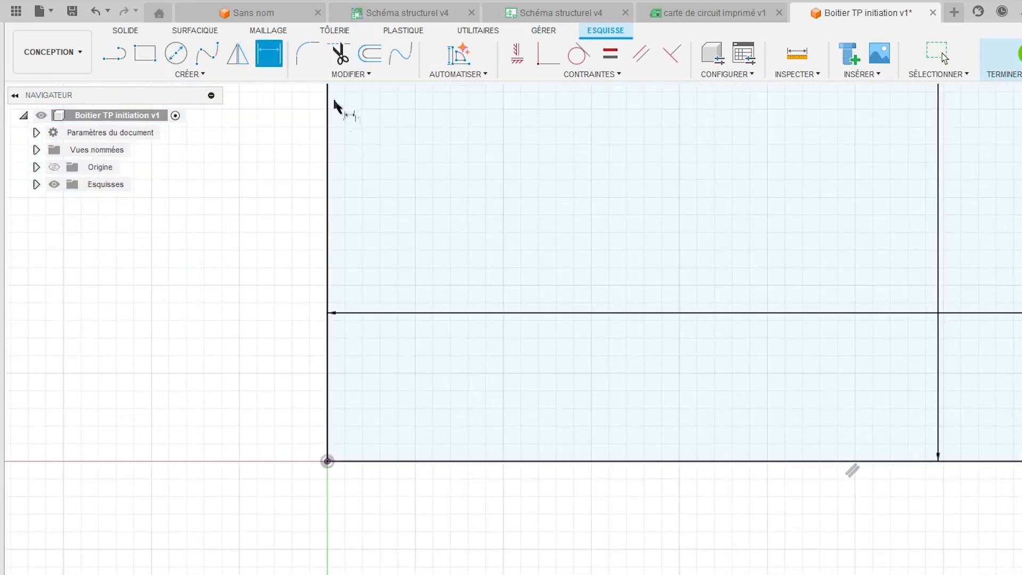
{"action": "left_click", "coordinate": [175, 53]}
{"action": "left_click", "coordinate": [413, 390]}
{"action": "type", "text": "3"}
{"action": "key", "text": "Return"}
- Dimension the lower-left circle's centre 3 mm from the rectangle's lower edge and 3 mm from its left edge
{"action": "left_click", "coordinate": [268, 53]}
{"action": "left_click", "coordinate": [416, 391]}
{"action": "left_click", "coordinate": [419, 461]}
{"action": "left_click", "coordinate": [482, 447]}
{"action": "type", "text": "3"}
{"action": "key", "text": "Return"}
{"action": "left_click", "coordinate": [415, 408]}
{"action": "left_click", "coordinate": [328, 410]}
{"action": "left_click", "coordinate": [365, 354]}
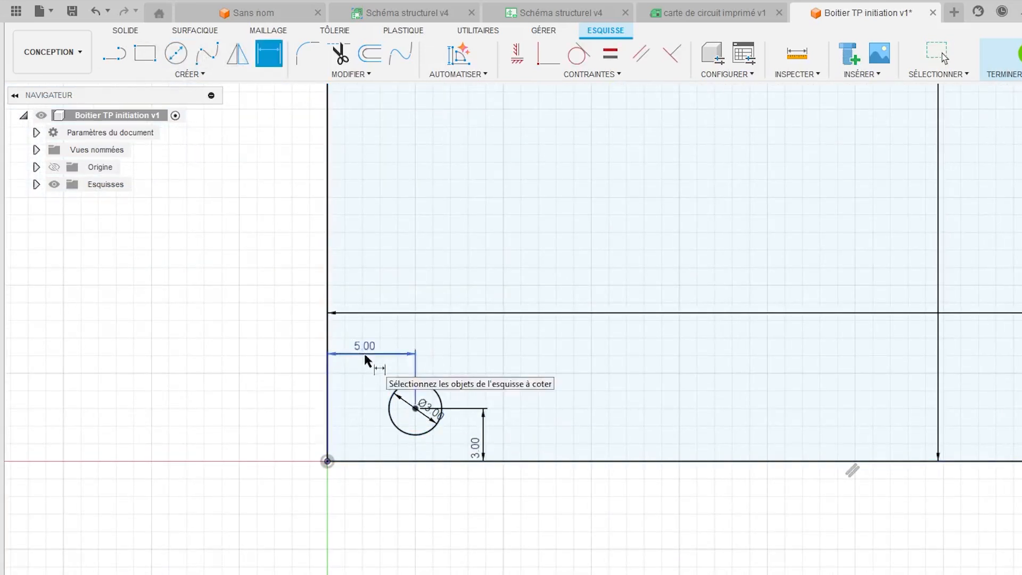
{"action": "key", "text": "Escape"}
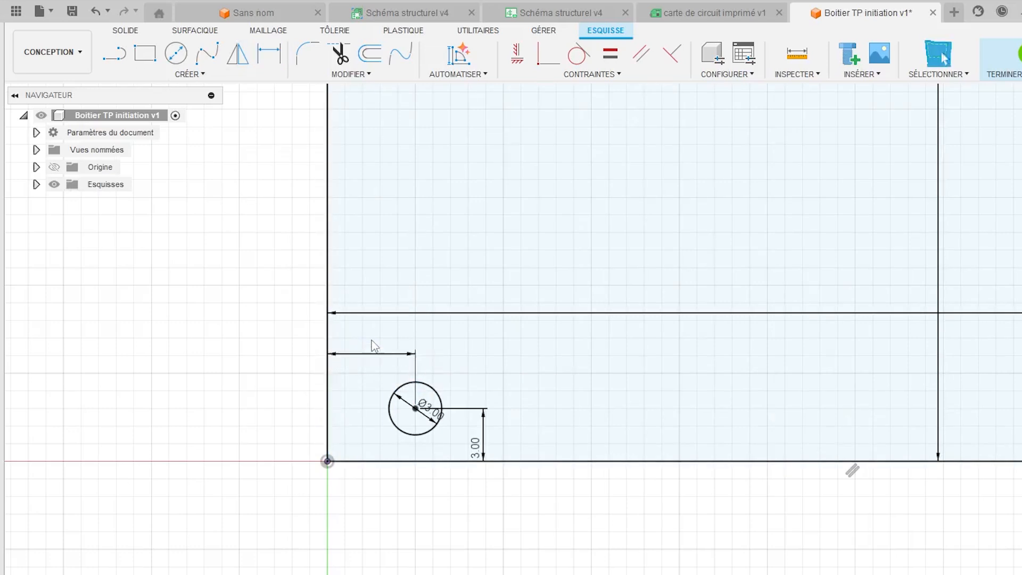
{"action": "left_click", "coordinate": [475, 353]}
{"action": "left_click", "coordinate": [95, 377]}
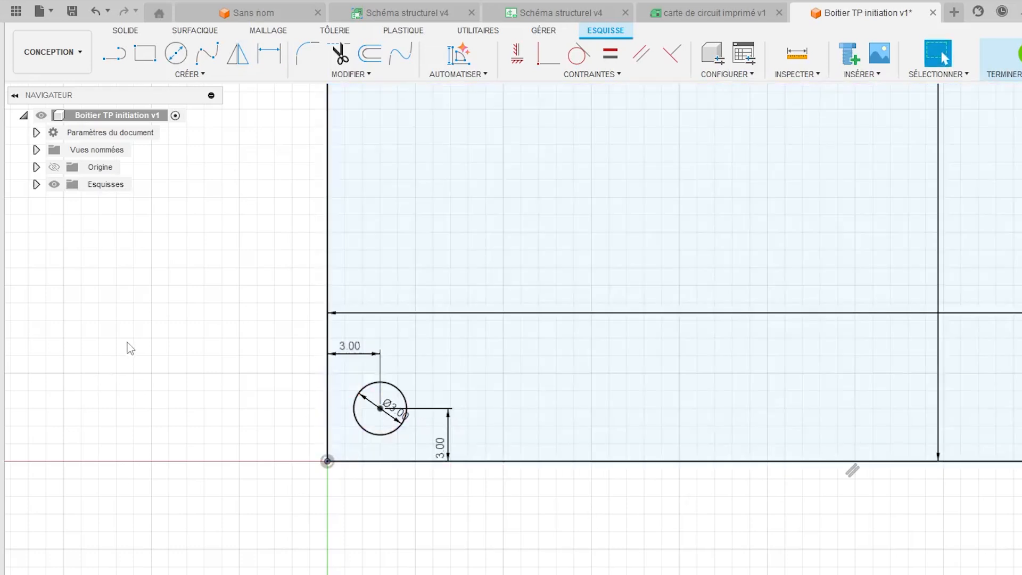
- Round the rectangle's upper-left corner with a 2 mm sketch fillet
{"action": "scroll", "coordinate": [516, 361], "scroll_direction": "down", "scroll_amount": 6}
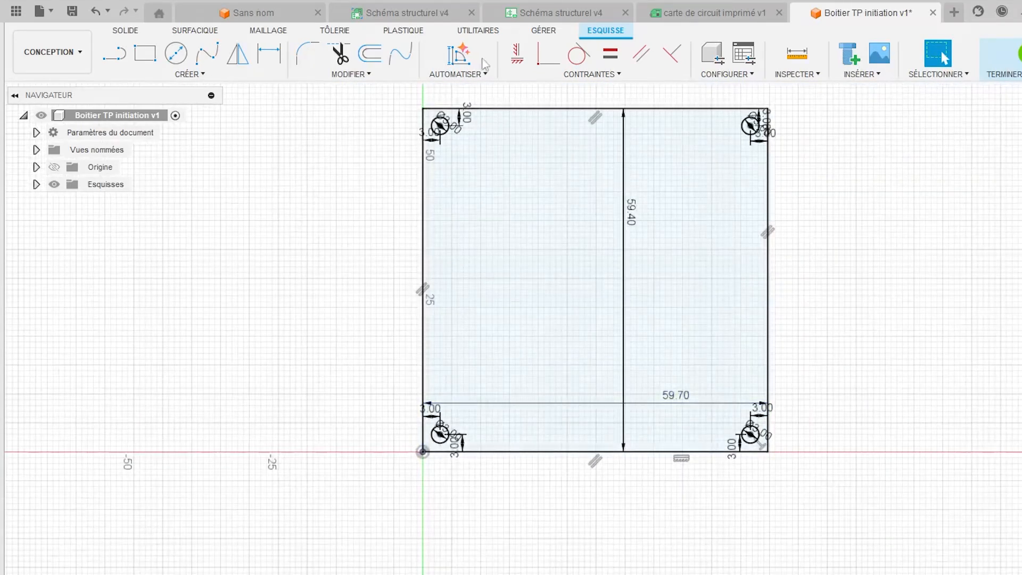
{"action": "mouse_move", "coordinate": [378, 189]}
{"action": "middle_mouse_down"}
{"action": "mouse_move", "coordinate": [5, 314]}
{"action": "mouse_move", "coordinate": [96, 218]}
{"action": "middle_mouse_up"}
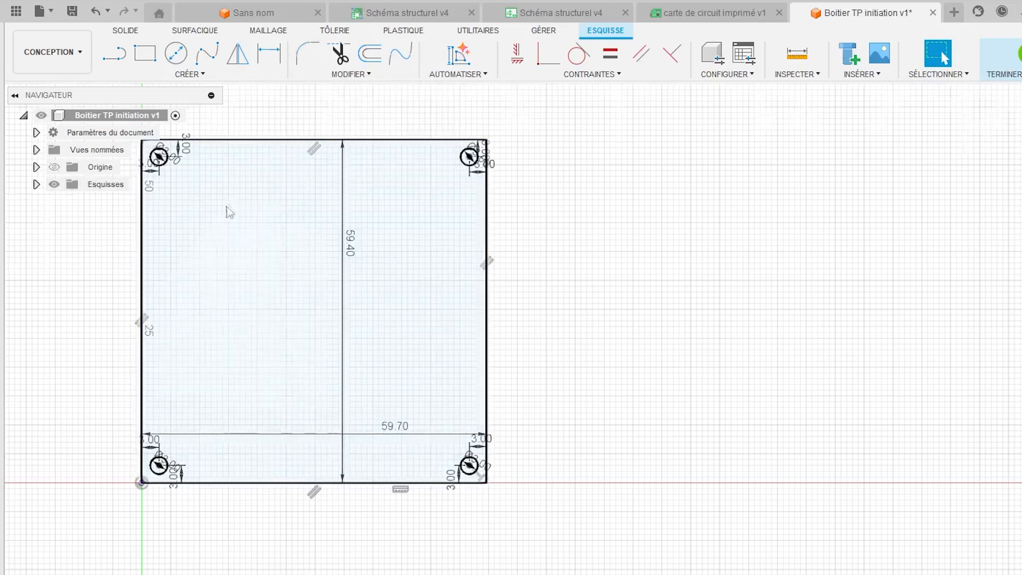
{"action": "scroll", "coordinate": [223, 212], "scroll_direction": "down", "scroll_amount": 2}
{"action": "mouse_move", "coordinate": [226, 206]}
{"action": "middle_mouse_down"}
{"action": "mouse_move", "coordinate": [288, 297]}
{"action": "mouse_move", "coordinate": [381, 361]}
{"action": "middle_mouse_up"}
{"action": "scroll", "coordinate": [321, 351], "scroll_direction": "up", "scroll_amount": 4}
{"action": "scroll", "coordinate": [320, 350], "scroll_direction": "up", "scroll_amount": 3}
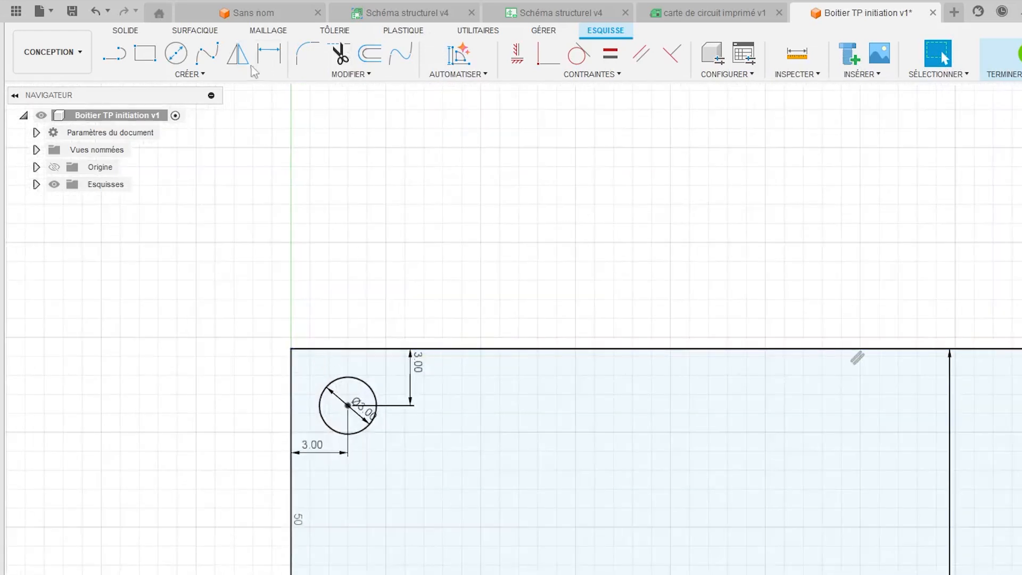
{"action": "left_click", "coordinate": [308, 53]}
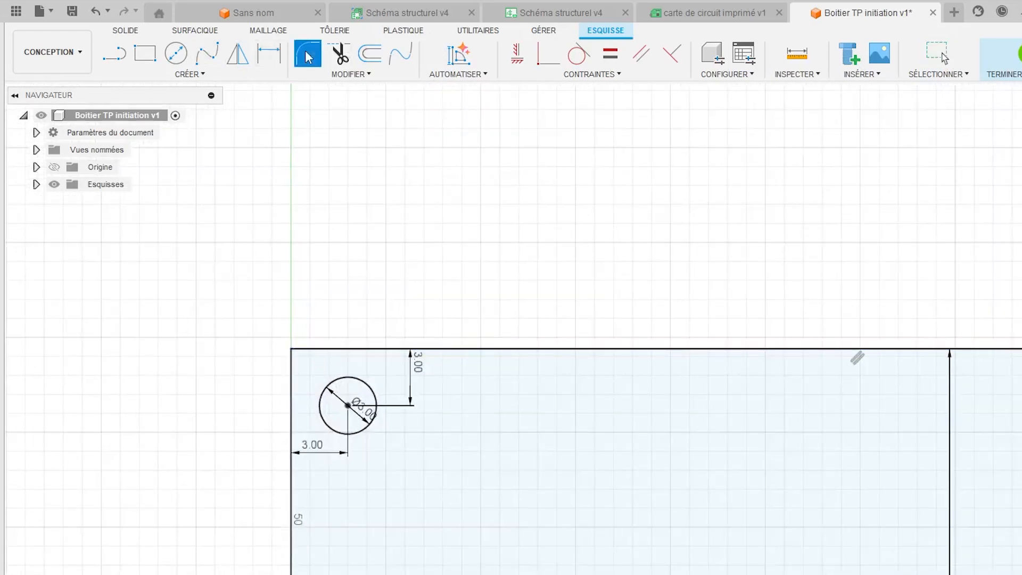
{"action": "left_click", "coordinate": [296, 353]}
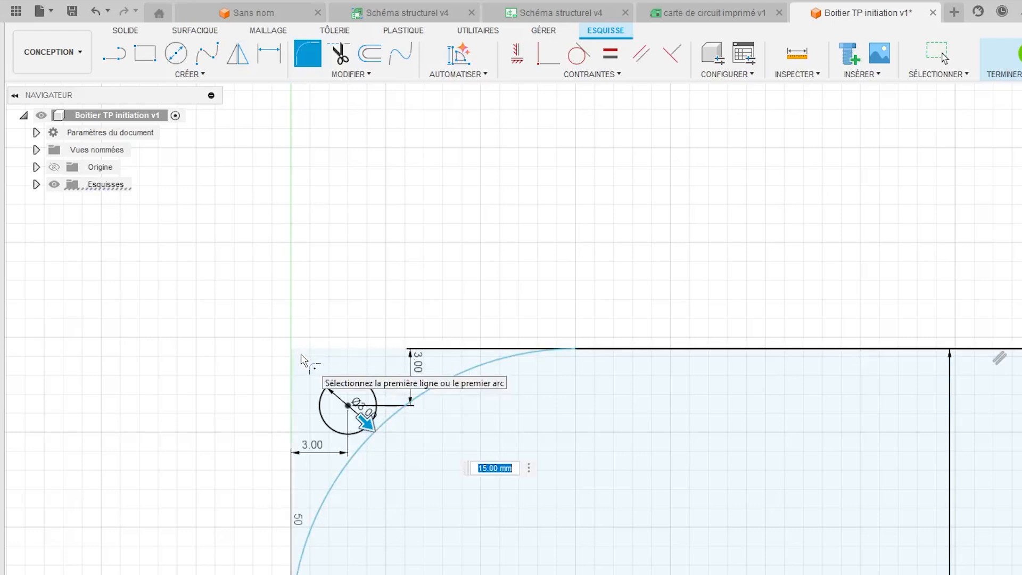
{"action": "type", "text": "2"}
{"action": "key", "text": "Return"}
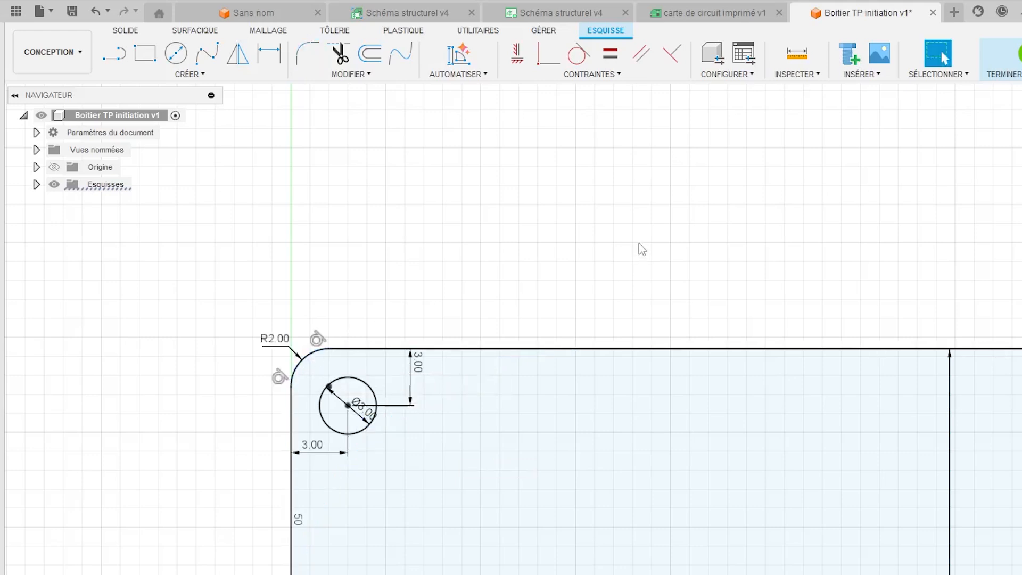
- Round the rectangle's upper-right corner with a 2 mm sketch fillet
{"action": "middle_click_drag", "start_coordinate": [648, 237], "coordinate": [199, 216]}
{"action": "mouse_move", "coordinate": [718, 292]}
{"action": "middle_mouse_down"}
{"action": "mouse_move", "coordinate": [483, 254]}
{"action": "mouse_move", "coordinate": [320, 288]}
{"action": "middle_mouse_up"}
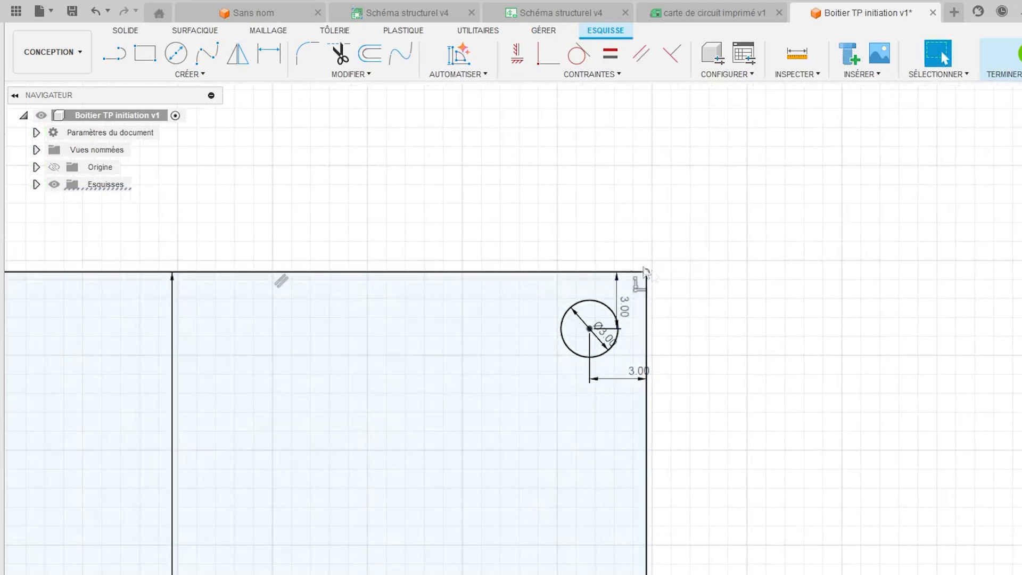
{"action": "left_click", "coordinate": [308, 53]}
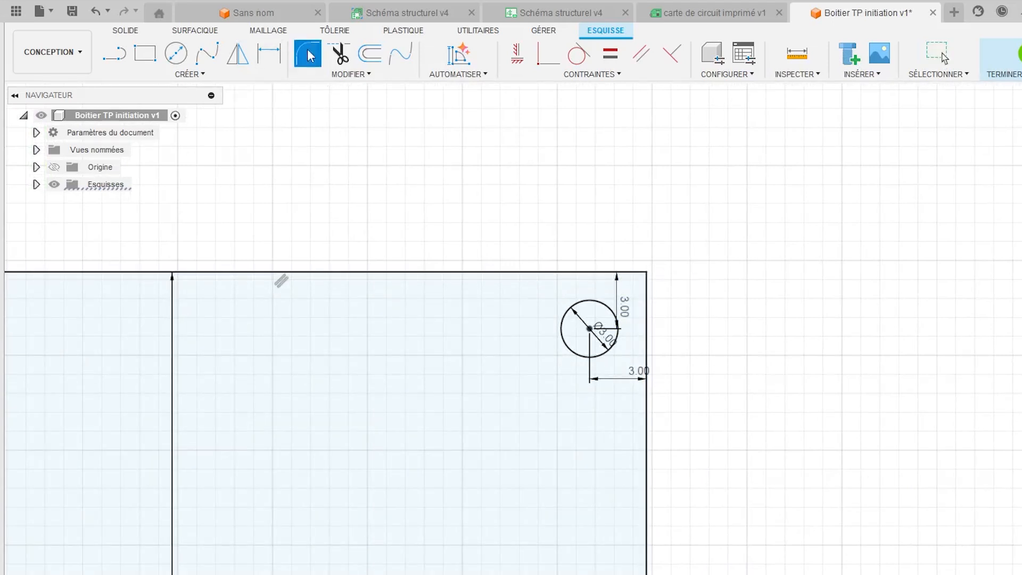
{"action": "left_click", "coordinate": [644, 271]}
{"action": "type", "text": "2"}
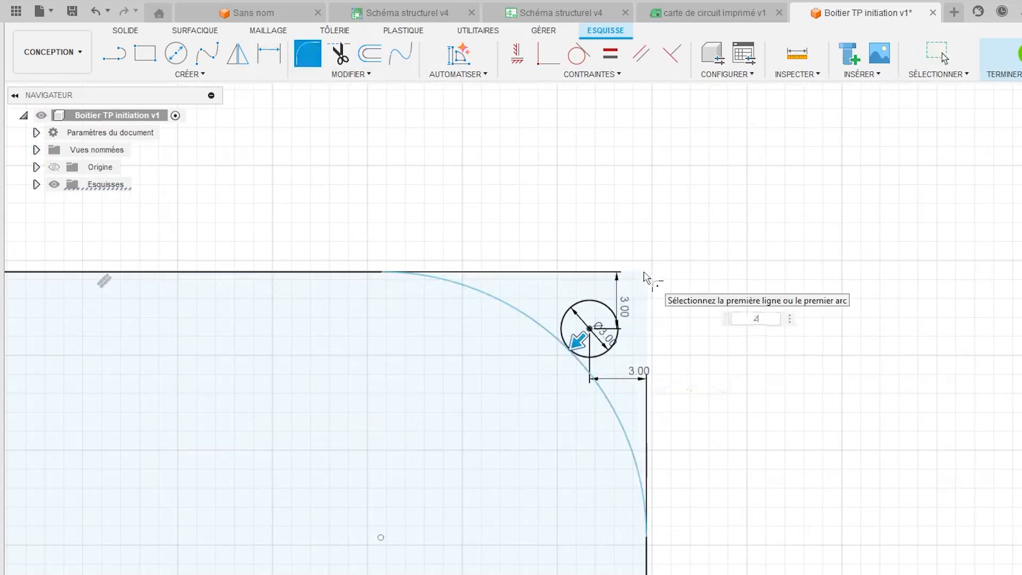
{"action": "key", "text": "Return"}
- Round the rectangle's lower-right corner with a 2 mm sketch fillet
{"action": "mouse_move", "coordinate": [785, 408]}
{"action": "middle_mouse_down"}
{"action": "mouse_move", "coordinate": [776, 149]}
{"action": "mouse_move", "coordinate": [763, 75]}
{"action": "middle_mouse_up"}
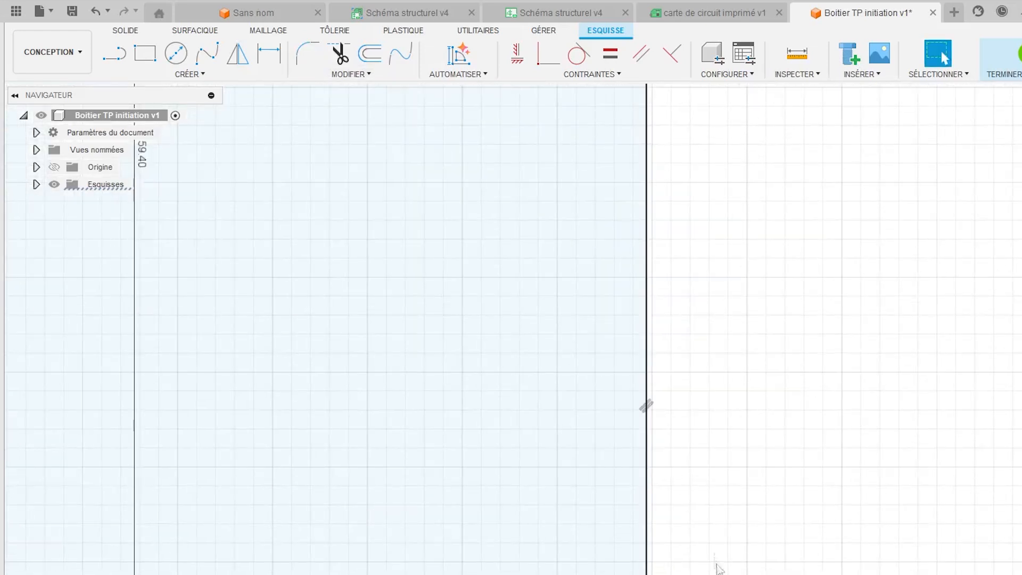
{"action": "middle_click_drag", "start_coordinate": [716, 559], "coordinate": [749, 95]}
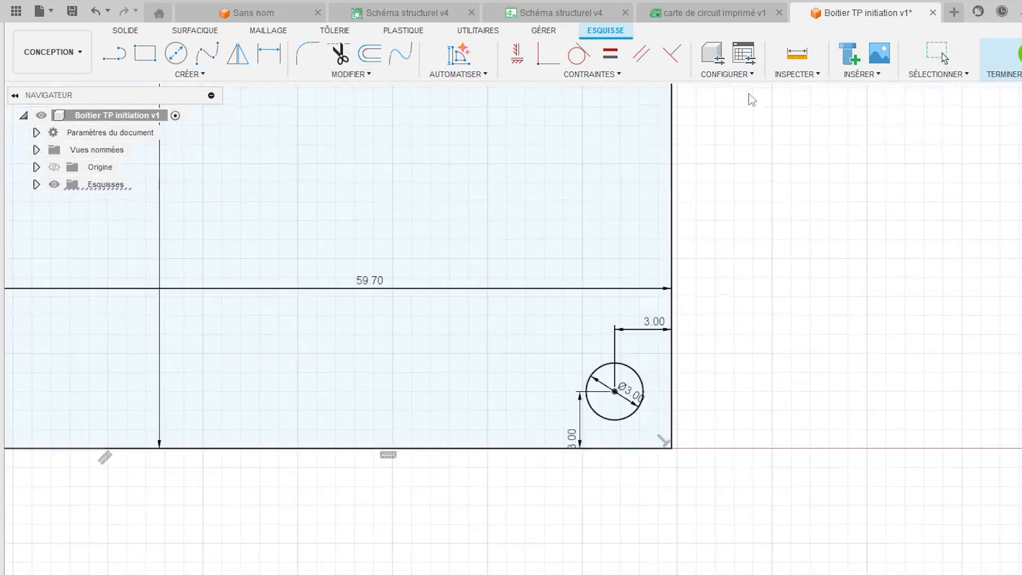
{"action": "left_click", "coordinate": [308, 54]}
{"action": "left_click", "coordinate": [676, 452]}
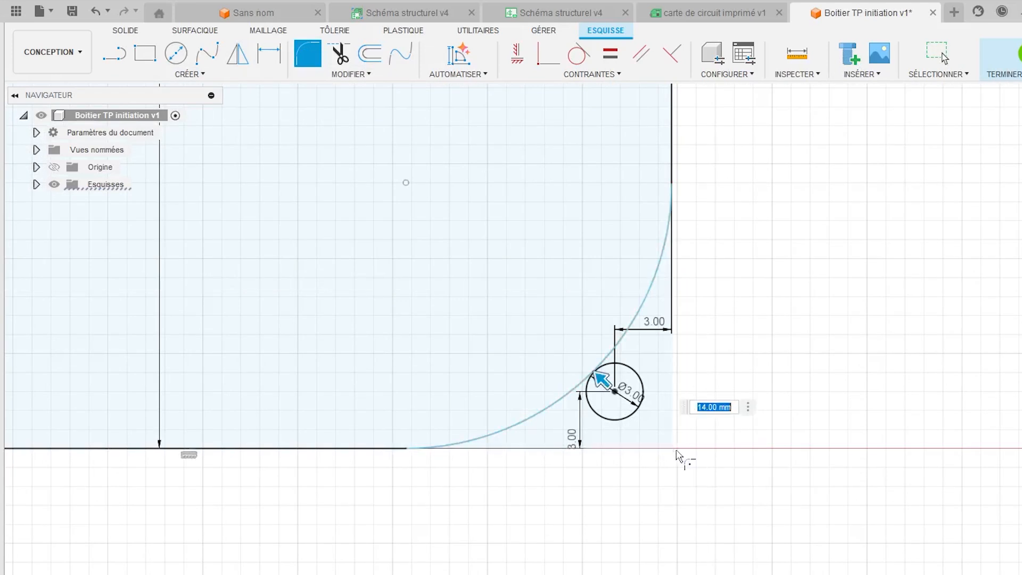
{"action": "type", "text": "2"}
{"action": "key", "text": "Return"}
- Round the rectangle's lower-left corner with a 2 mm sketch fillet
{"action": "mouse_move", "coordinate": [423, 480]}
{"action": "middle_mouse_down"}
{"action": "mouse_move", "coordinate": [666, 483]}
{"action": "mouse_move", "coordinate": [986, 466]}
{"action": "middle_mouse_up"}
{"action": "middle_click_drag", "start_coordinate": [355, 560], "coordinate": [575, 574]}
{"action": "scroll", "coordinate": [575, 574], "scroll_direction": "down", "scroll_amount": 1}
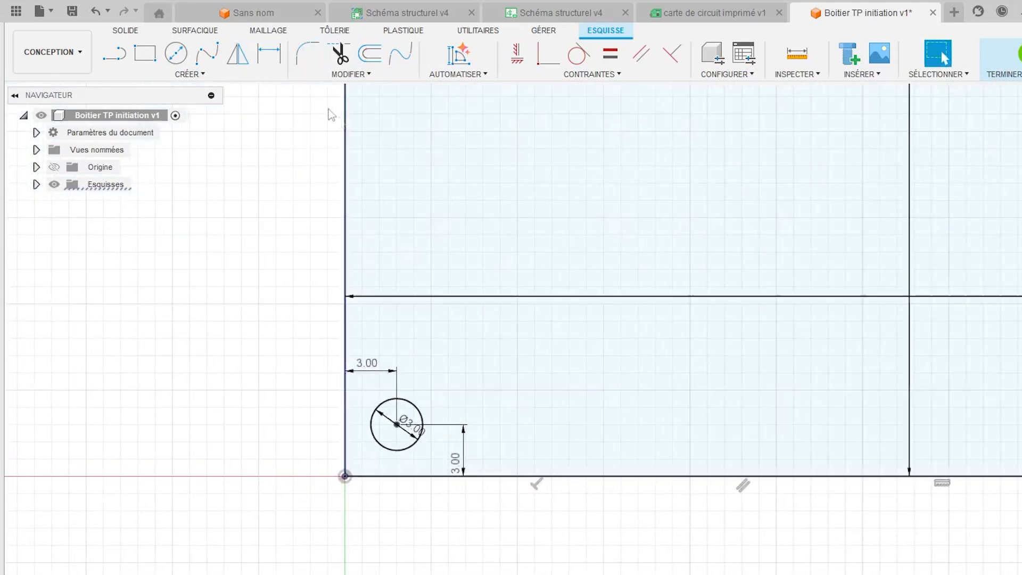
{"action": "left_click", "coordinate": [308, 54]}
{"action": "left_click", "coordinate": [346, 476]}
{"action": "type", "text": "2"}
{"action": "key", "text": "Return"}
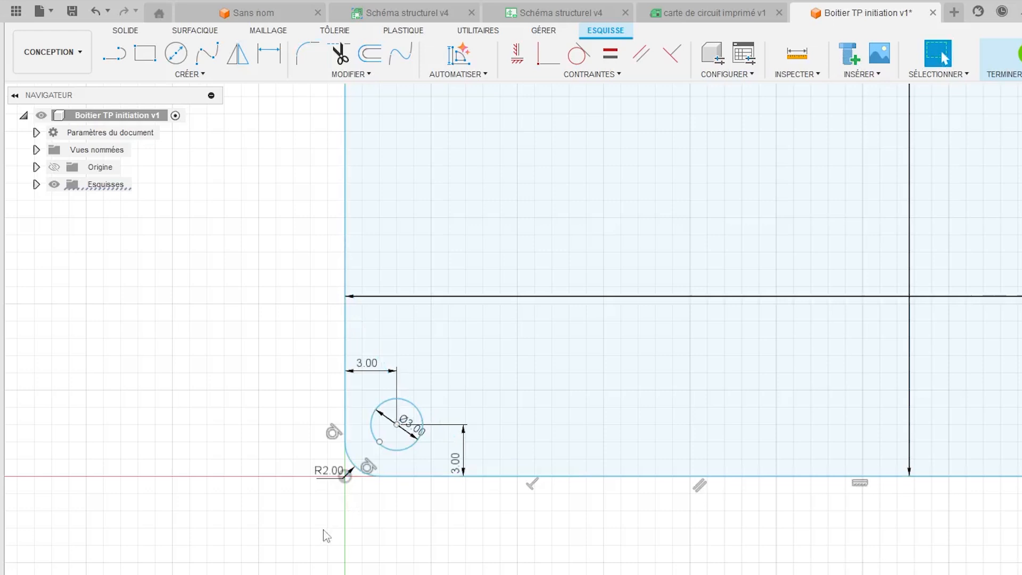
- Finish the rounded rectangle sketch with its four corner circles
{"action": "scroll", "coordinate": [491, 456], "scroll_direction": "down", "scroll_amount": 5}
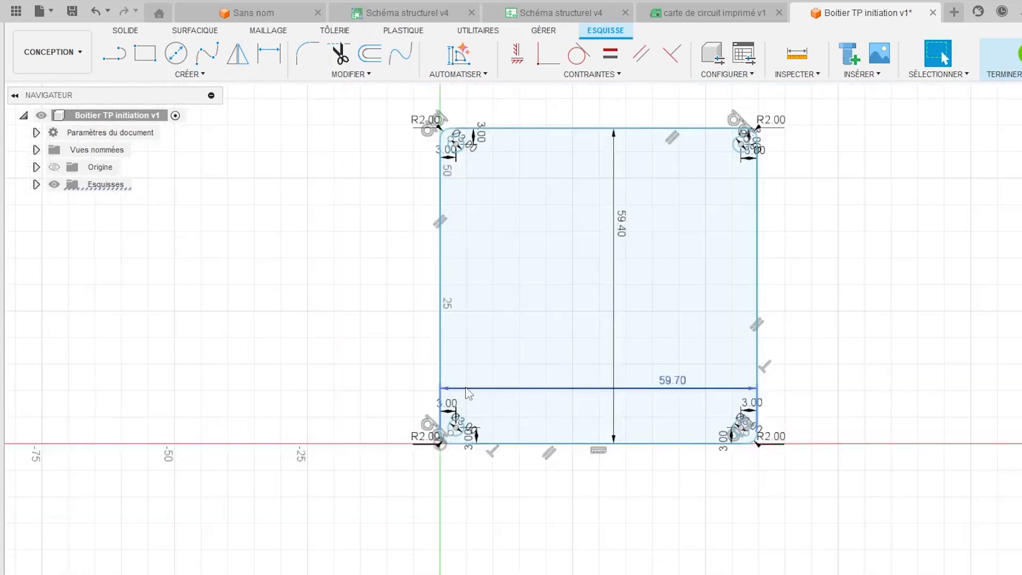
{"action": "mouse_move", "coordinate": [859, 235]}
{"action": "middle_mouse_down"}
{"action": "mouse_move", "coordinate": [712, 360]}
{"action": "mouse_move", "coordinate": [623, 387]}
{"action": "middle_mouse_up"}
{"action": "scroll", "coordinate": [363, 397], "scroll_direction": "up", "scroll_amount": 4}
{"action": "scroll", "coordinate": [363, 397], "scroll_direction": "down", "scroll_amount": 1}
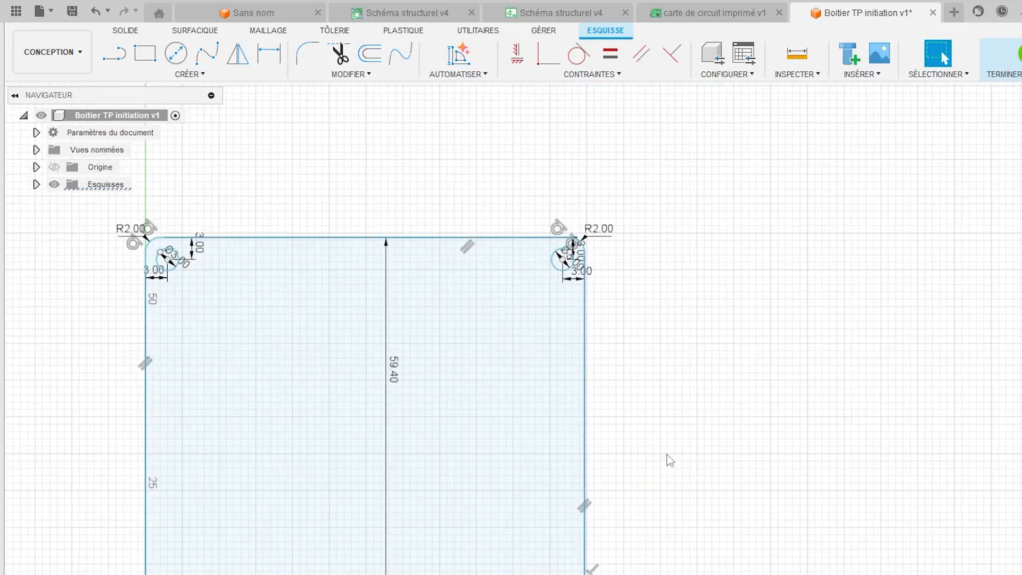
{"action": "middle_click_drag", "start_coordinate": [659, 449], "coordinate": [811, 347]}
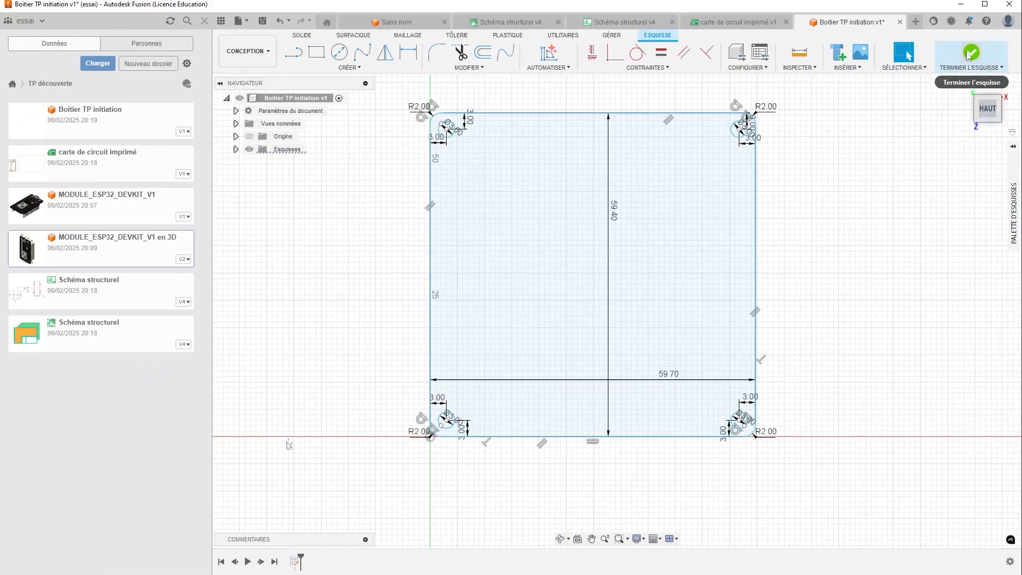
{"action": "left_click", "coordinate": [967, 54]}
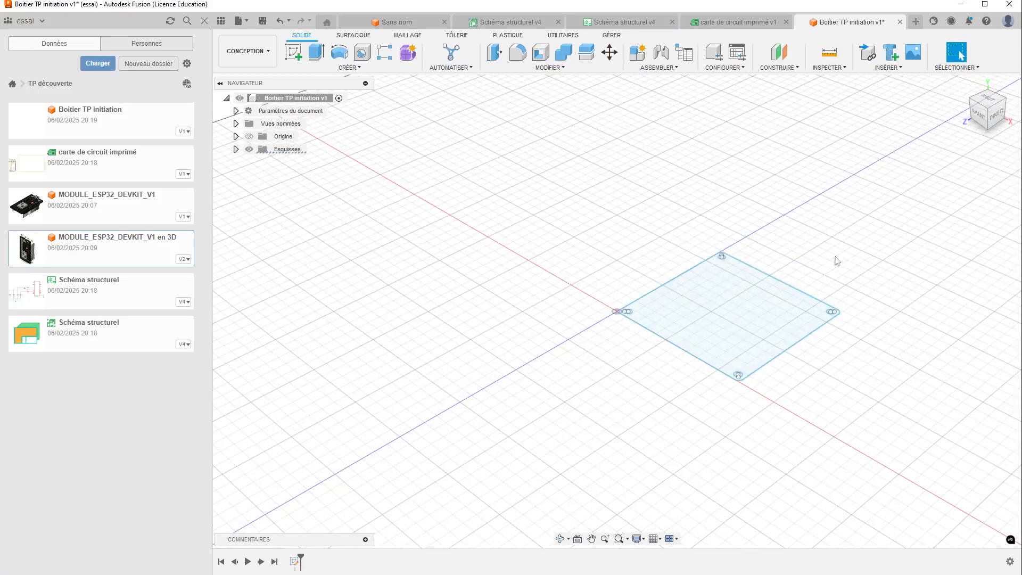
- Create an associative PCB from the sketch's rounded profile with corner holes, saving the source design with the default version description
{"action": "middle_click_drag", "start_coordinate": [831, 268], "coordinate": [555, 269]}
{"action": "scroll", "coordinate": [391, 383], "scroll_direction": "down", "scroll_amount": 3}
{"action": "scroll", "coordinate": [397, 377], "scroll_direction": "up", "scroll_amount": 6}
{"action": "scroll", "coordinate": [530, 268], "scroll_direction": "up", "scroll_amount": 2}
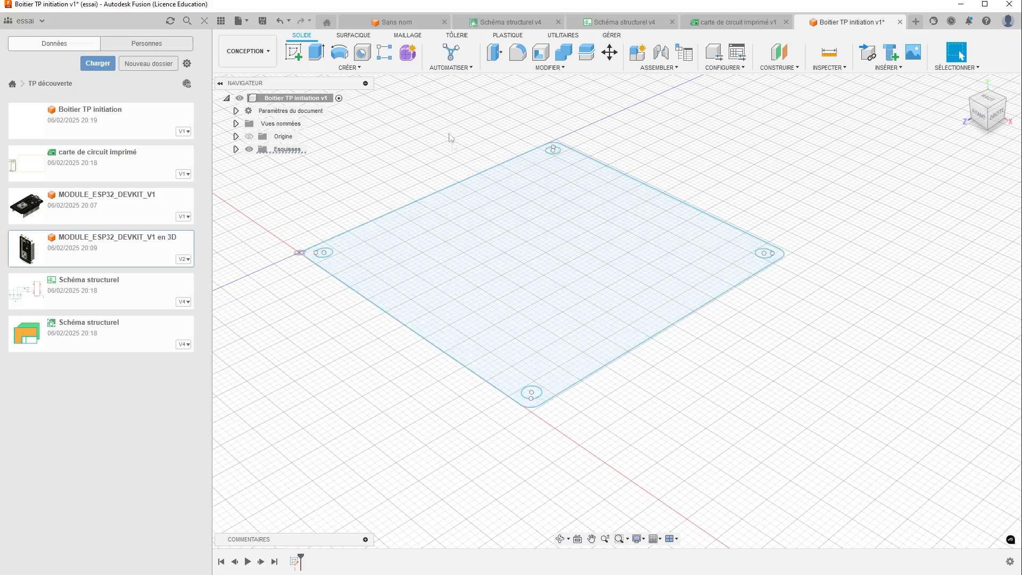
{"action": "left_click", "coordinate": [339, 69]}
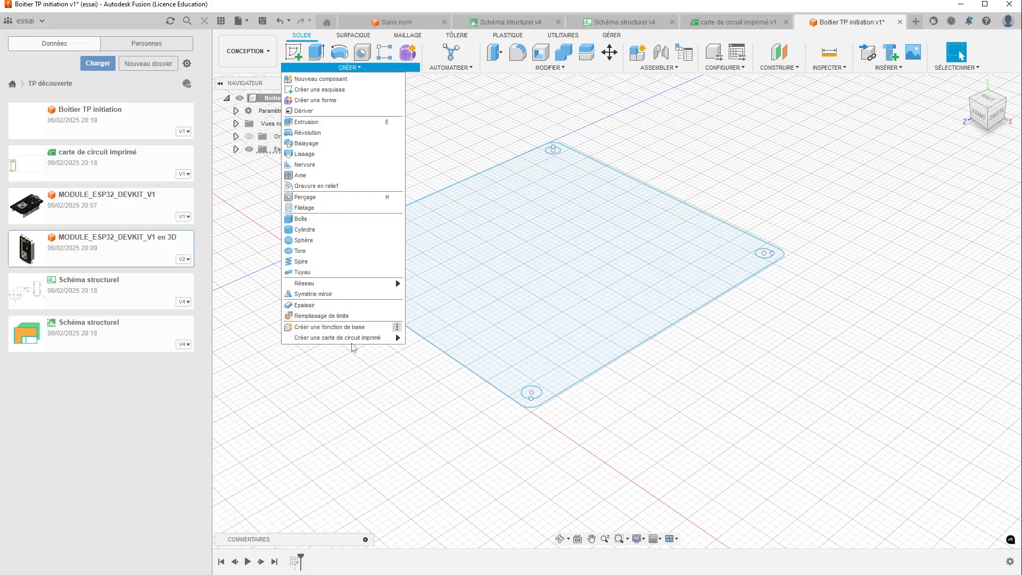
{"action": "mouse_move", "coordinate": [352, 341]}
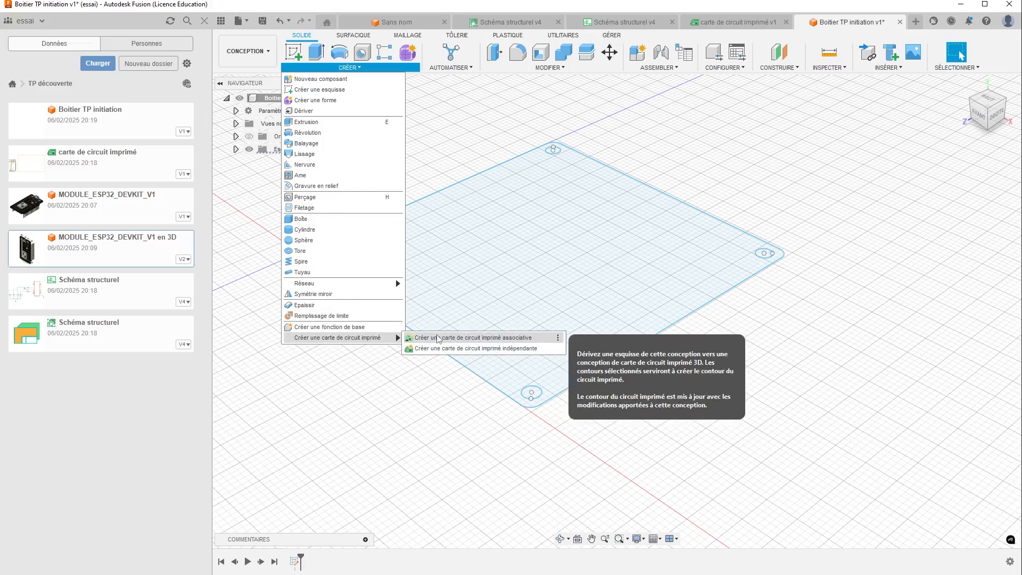
{"action": "left_click", "coordinate": [437, 338]}
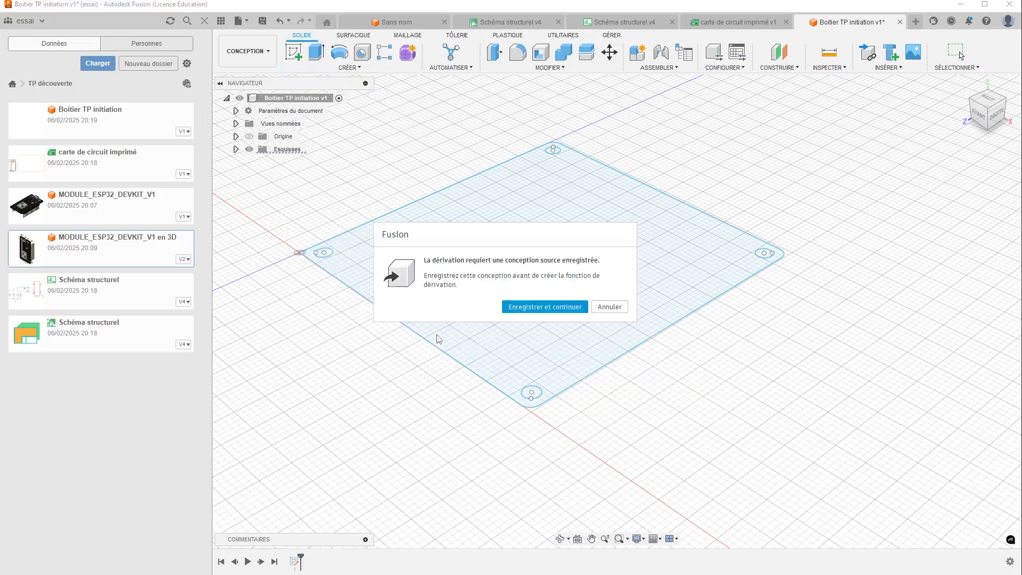
{"action": "left_click", "coordinate": [534, 308]}
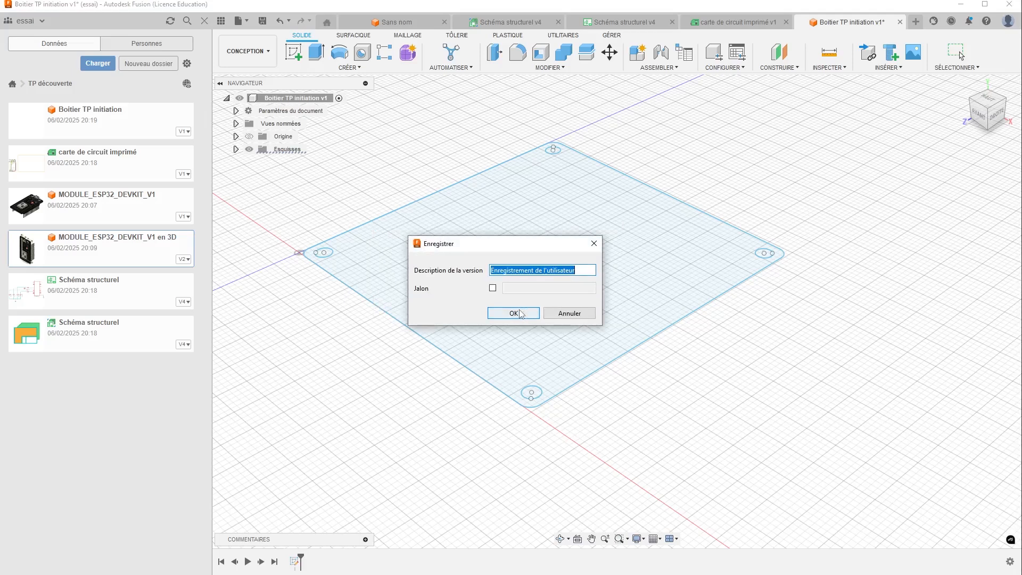
{"action": "left_click", "coordinate": [513, 313]}
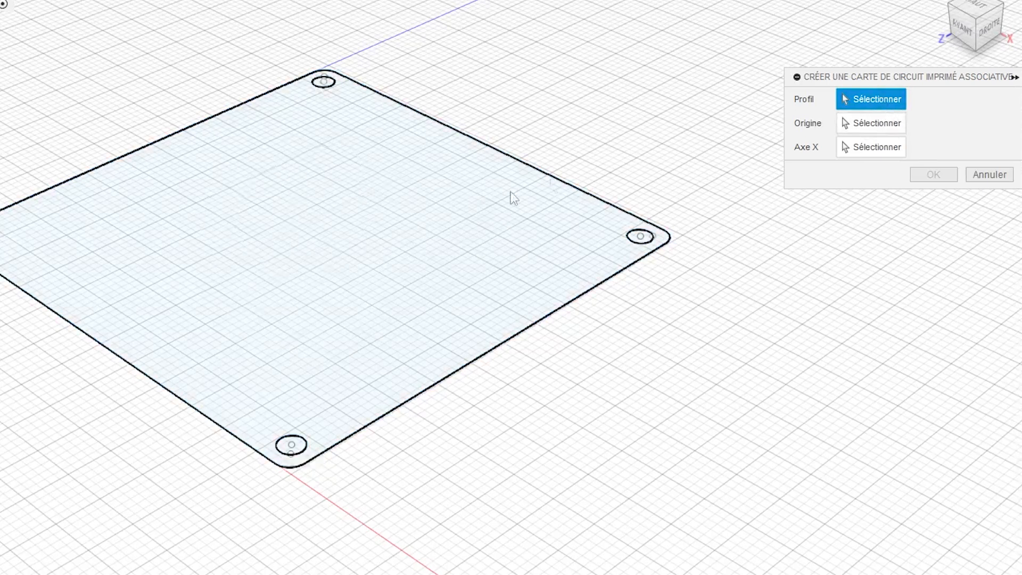
{"action": "left_click", "coordinate": [385, 267]}
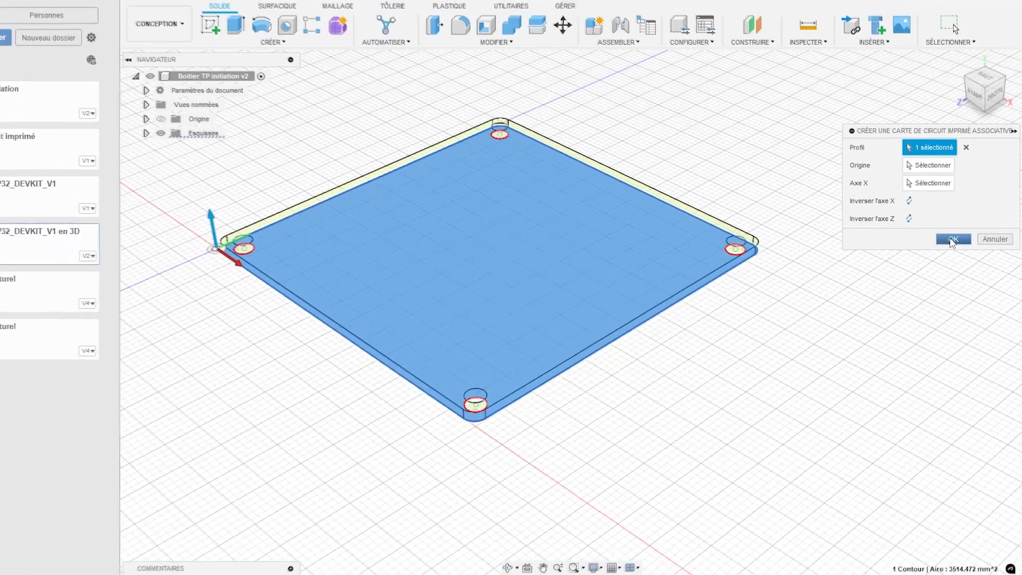
{"action": "left_click", "coordinate": [952, 240]}
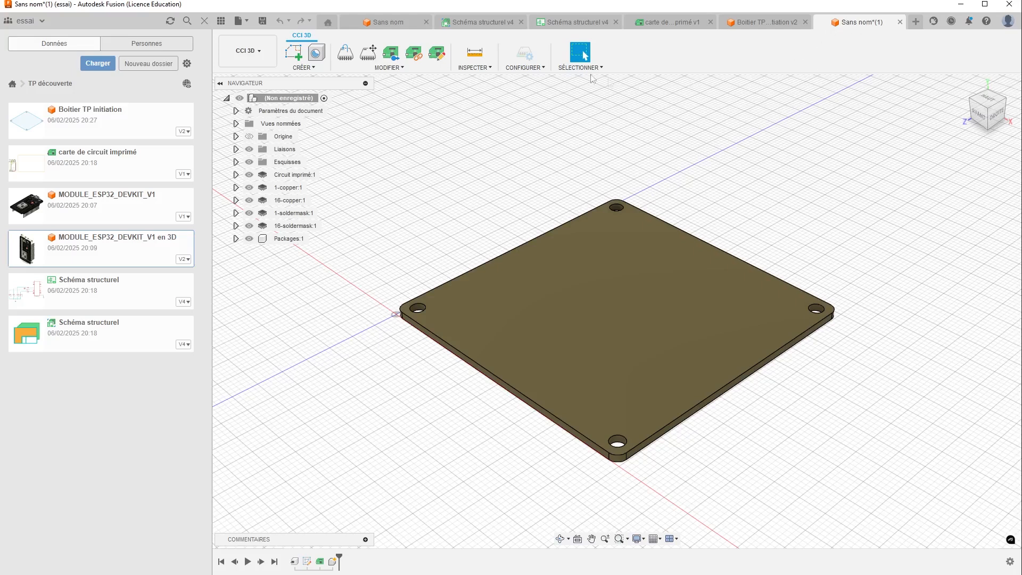
- Save the new 3D board as "Carte en 3D" in the TP découverte project
{"action": "left_click", "coordinate": [264, 20]}
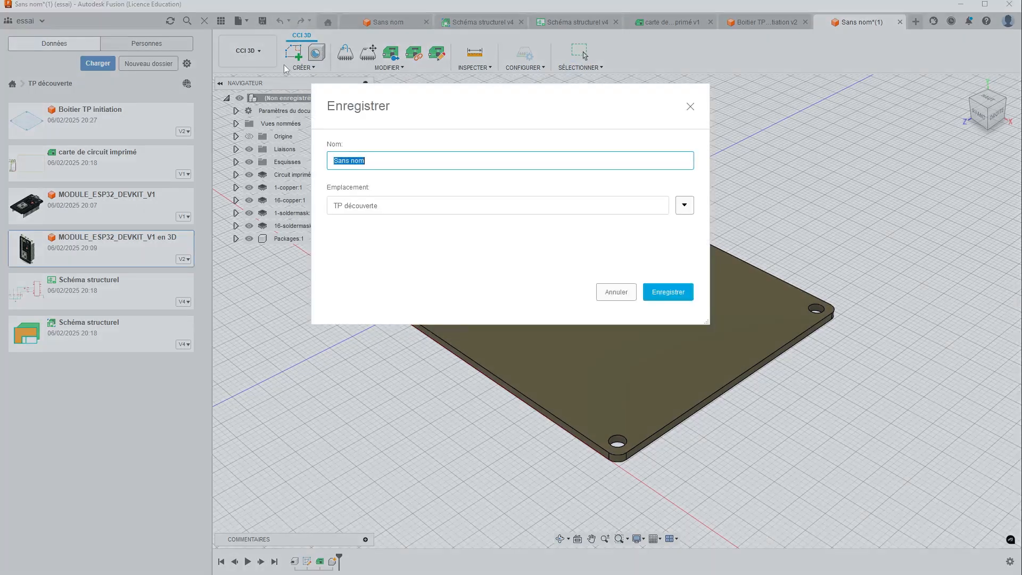
{"action": "type", "text": "Carte en 3D"}
{"action": "key", "text": "Return"}
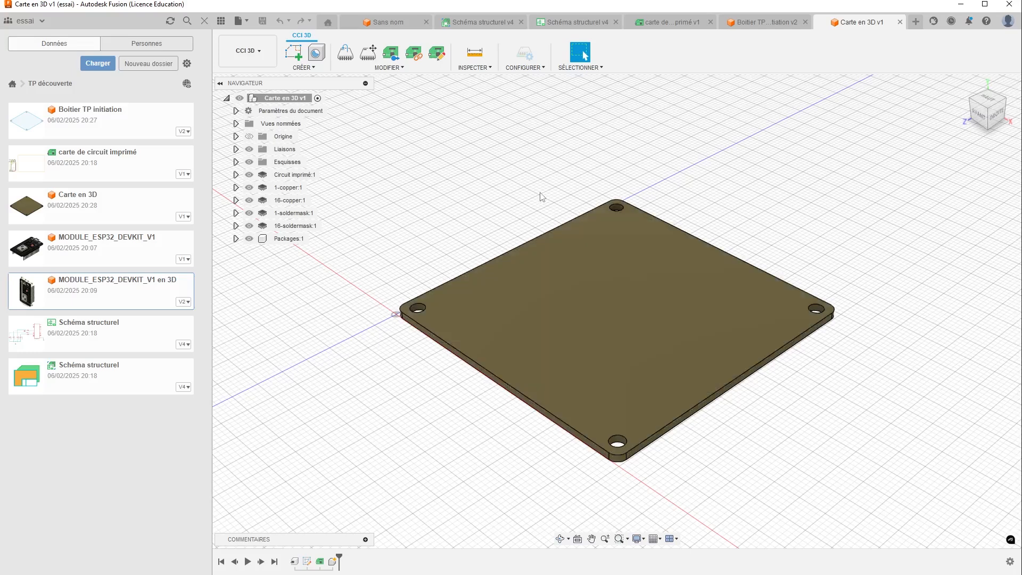
- Link the 3D board to the "carte de circuit imprimé" 2D PCB document in TP découverte
{"action": "left_click", "coordinate": [414, 52]}
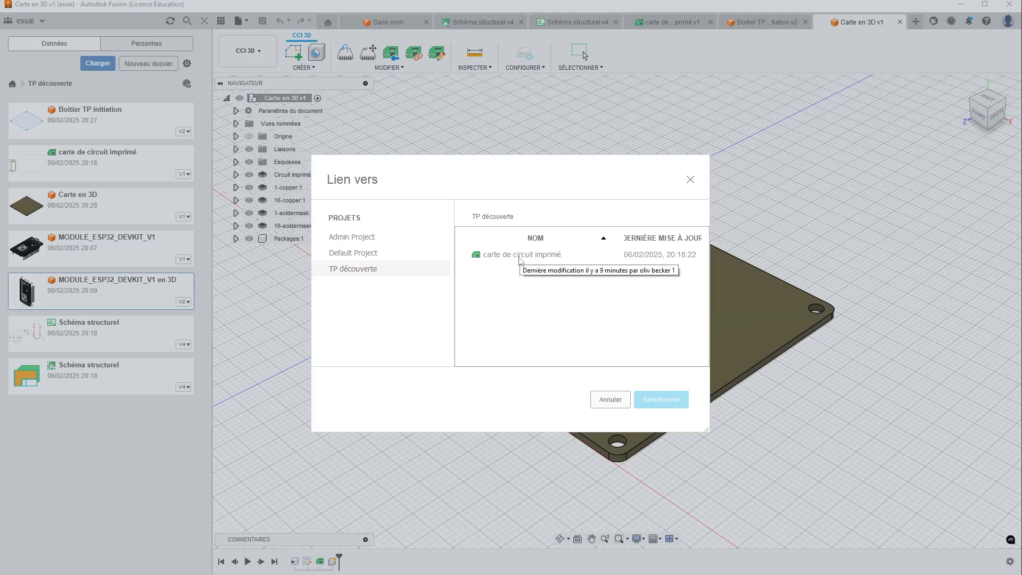
{"action": "left_click", "coordinate": [521, 259]}
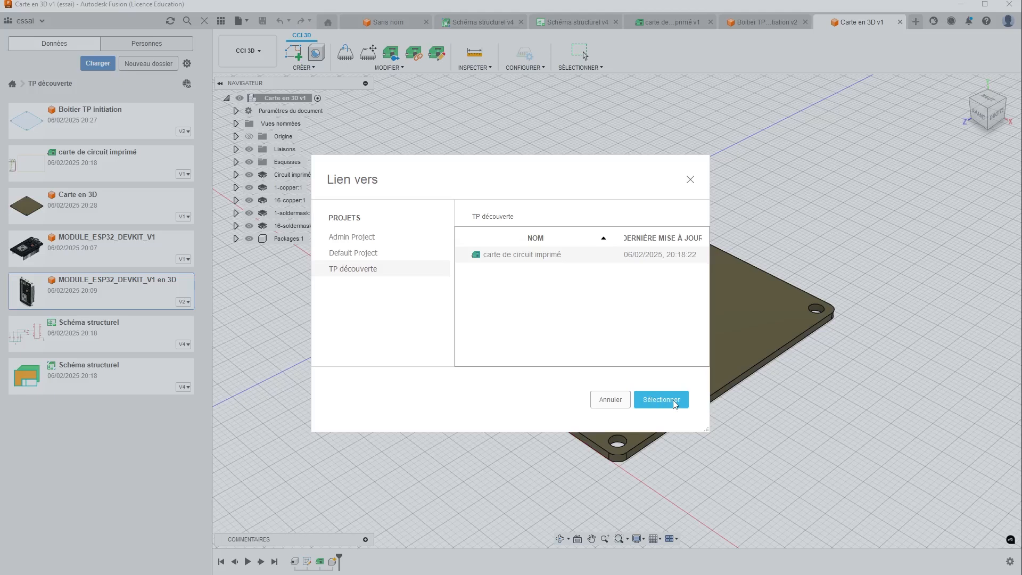
{"action": "left_click", "coordinate": [686, 402]}
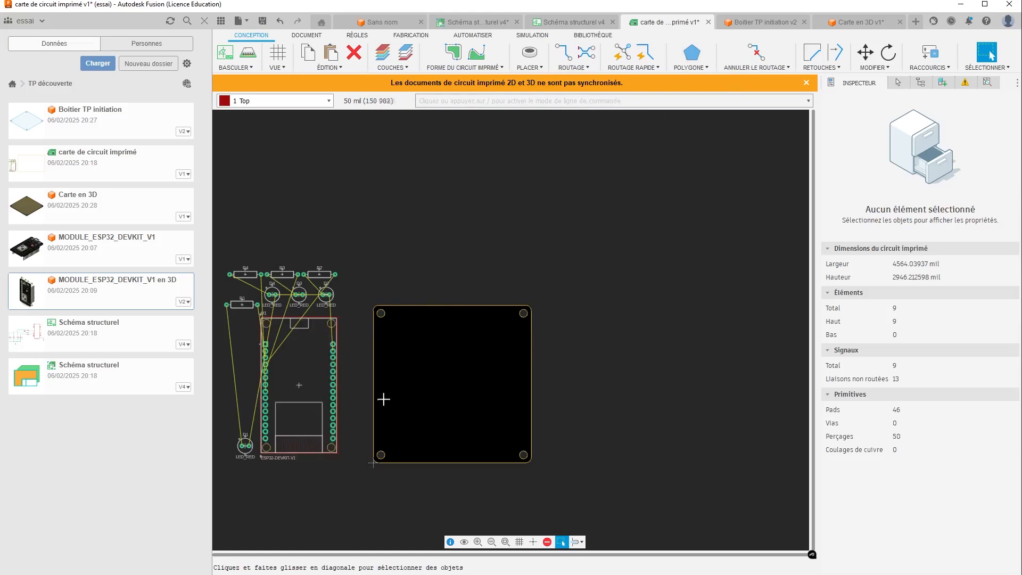
- Dismiss the 2D/3D synchronisation notice and hide the project data list to enlarge the board workspace
{"action": "scroll", "coordinate": [479, 414], "scroll_direction": "down", "scroll_amount": 2}
{"action": "scroll", "coordinate": [478, 418], "scroll_direction": "up", "scroll_amount": 2}
{"action": "scroll", "coordinate": [478, 417], "scroll_direction": "up", "scroll_amount": 2}
{"action": "scroll", "coordinate": [477, 418], "scroll_direction": "down", "scroll_amount": 2}
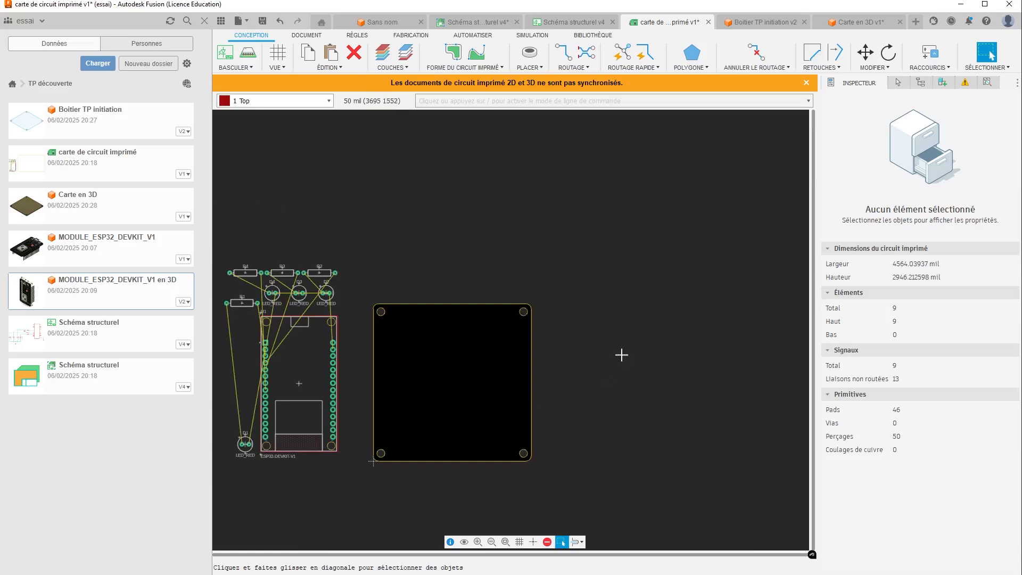
{"action": "middle_click_drag", "start_coordinate": [622, 355], "coordinate": [737, 271]}
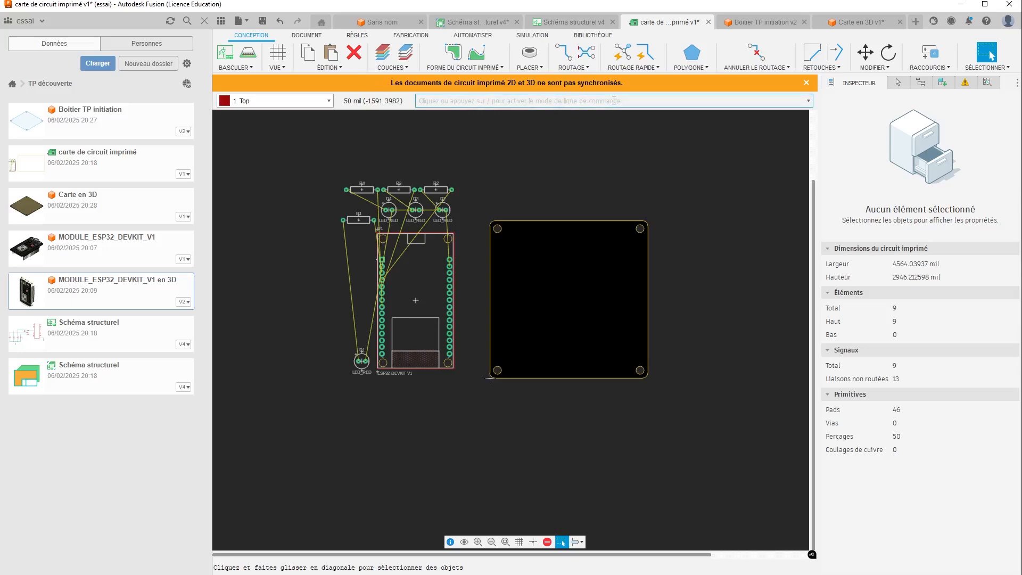
{"action": "left_click", "coordinate": [170, 22]}
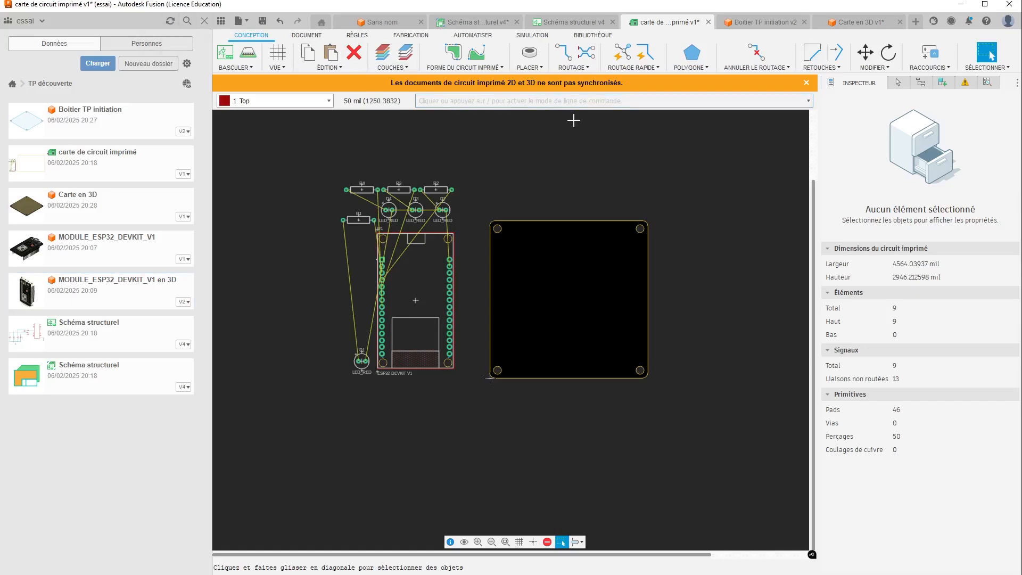
{"action": "left_click", "coordinate": [806, 83]}
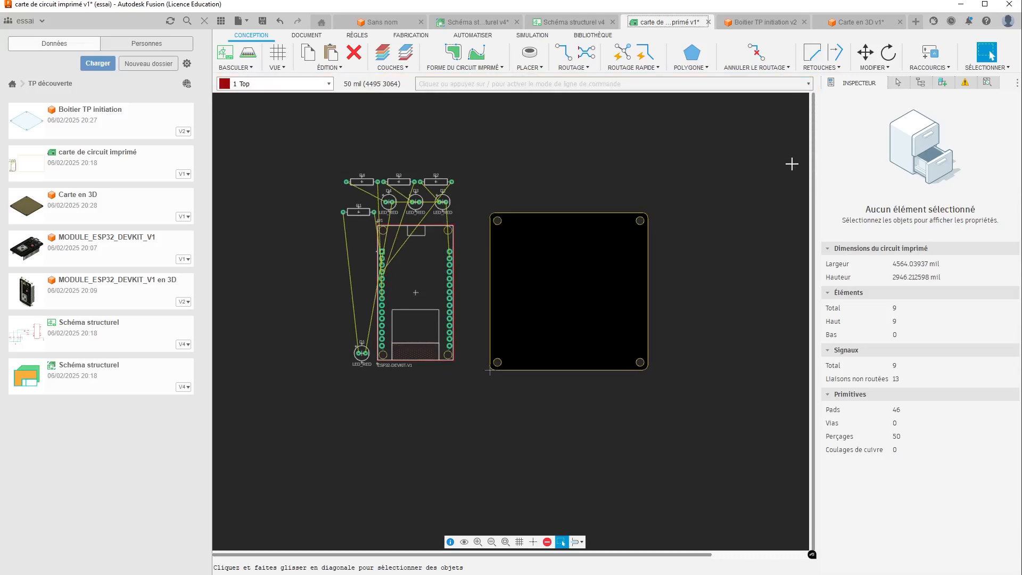
{"action": "scroll", "coordinate": [702, 176], "scroll_direction": "up", "scroll_amount": 2}
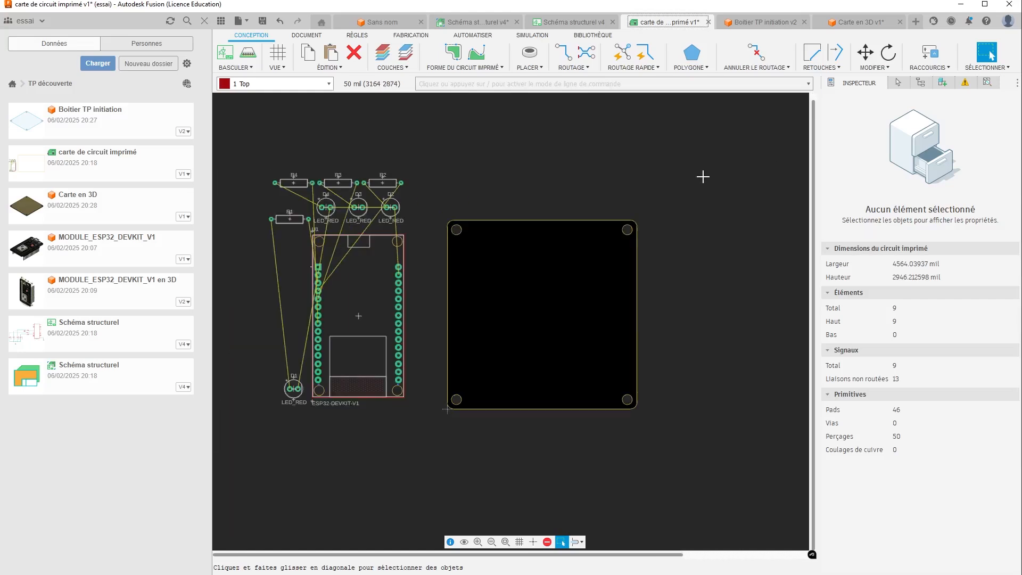
{"action": "left_click", "coordinate": [221, 24]}
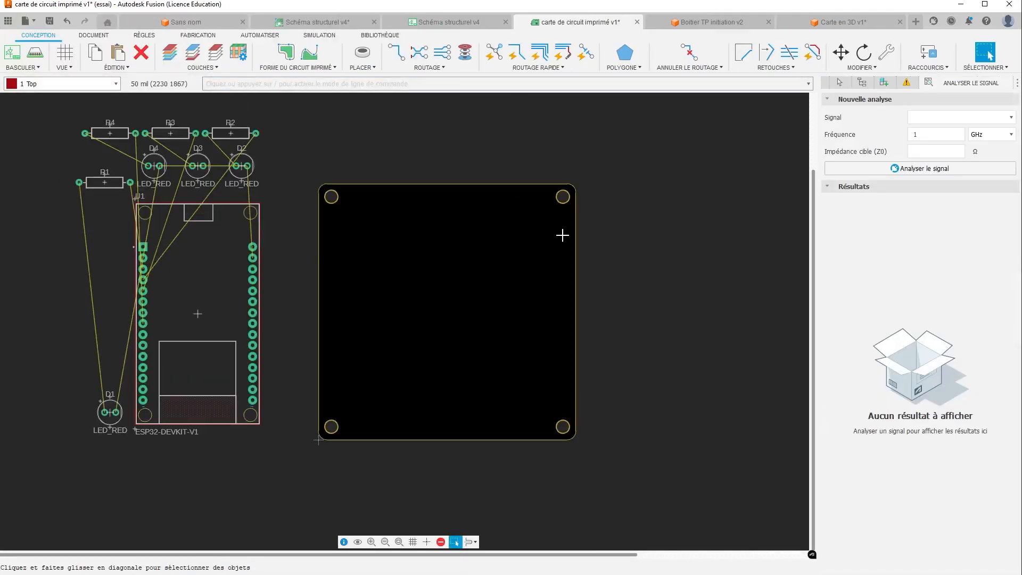
- Rotate the ESP32-DEVKIT-V1 module U1 by 90° counter-clockwise and place it in the upper half of the board outline
{"action": "middle_click_drag", "start_coordinate": [455, 257], "coordinate": [595, 291]}
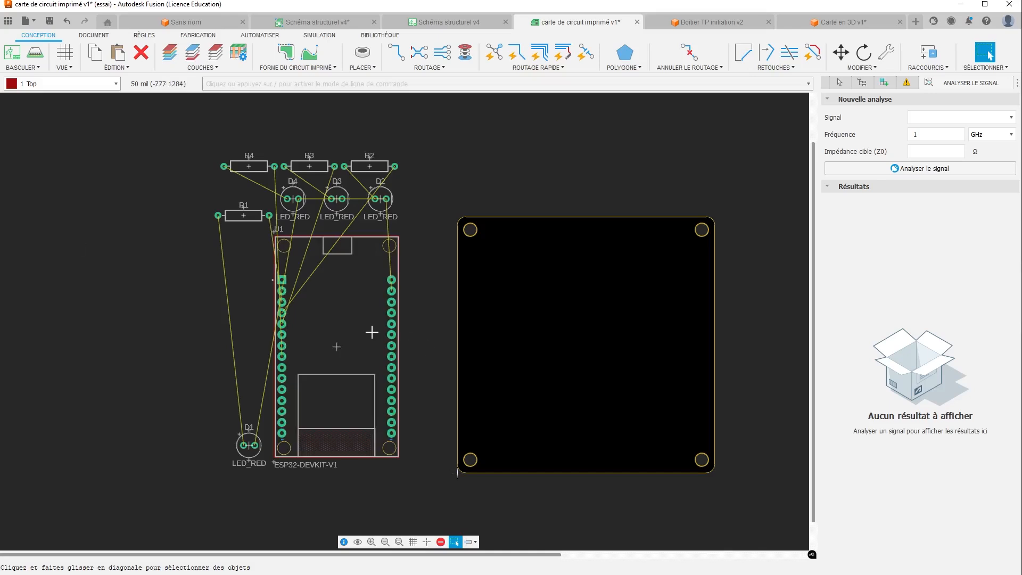
{"action": "left_click_drag", "start_coordinate": [390, 336], "coordinate": [468, 331]}
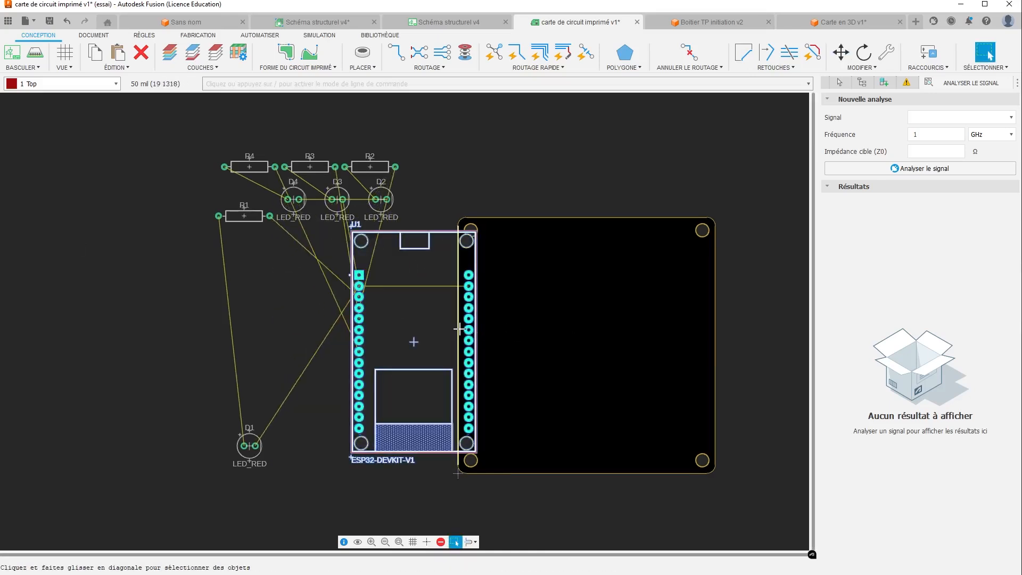
{"action": "key", "text": "m"}
{"action": "right_click", "coordinate": [610, 320]}
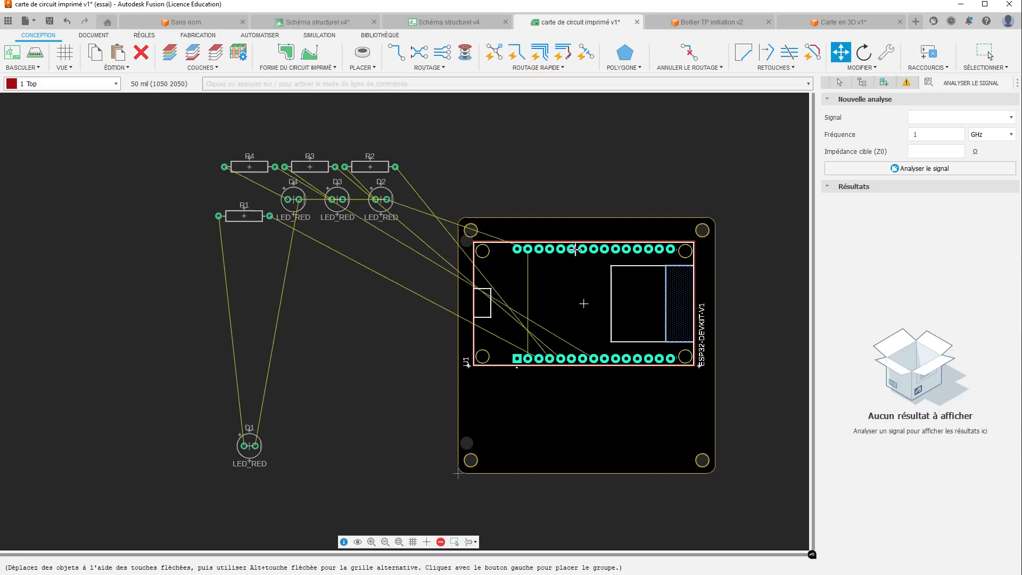
{"action": "left_click", "coordinate": [575, 249]}
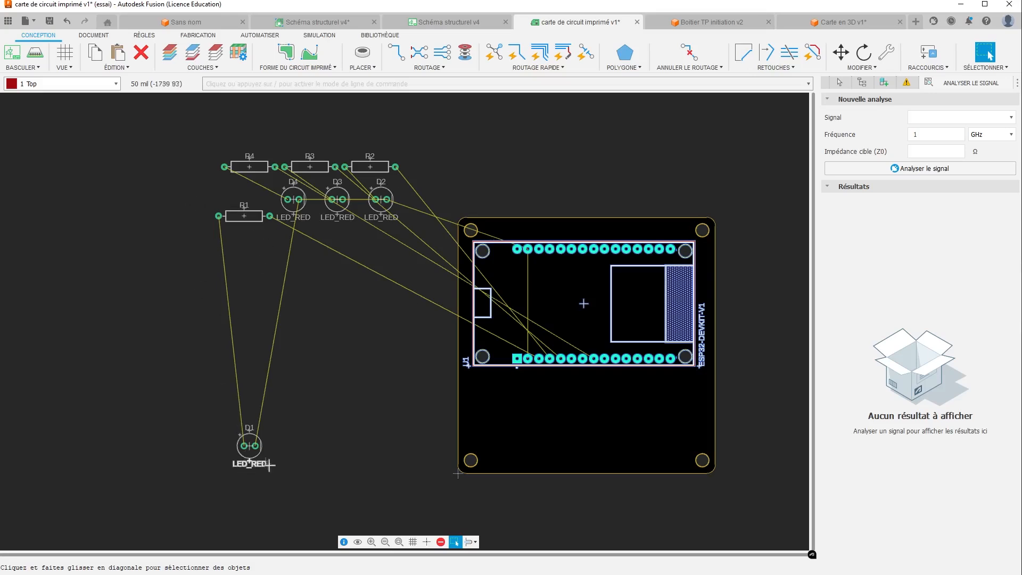
- Place LEDs D1 and D2 side by side near the board's lower edge, starting beside the lower-left hole
{"action": "left_click_drag", "start_coordinate": [251, 452], "coordinate": [521, 453]}
{"action": "left_click", "coordinate": [521, 452]}
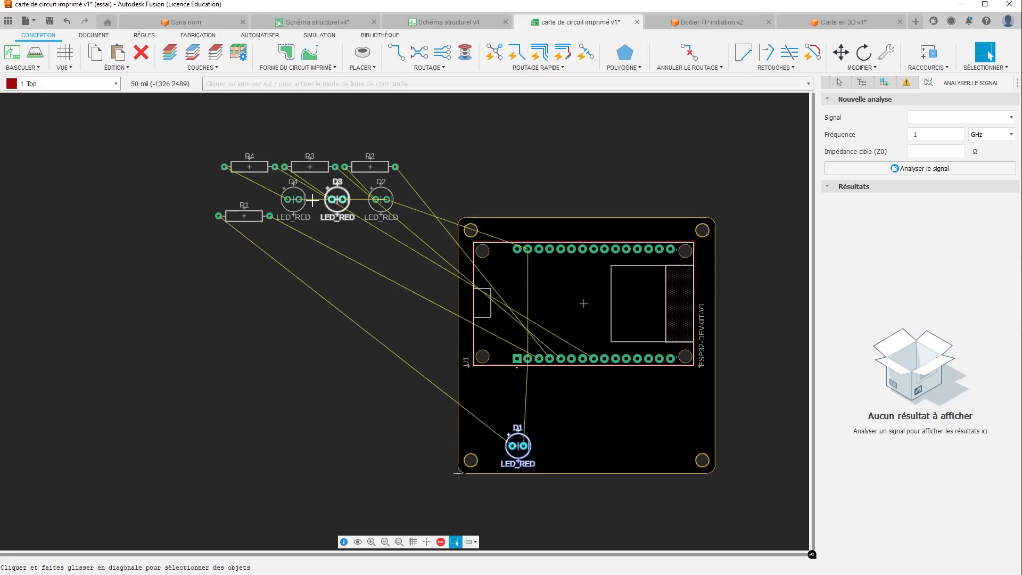
{"action": "key", "text": "m"}
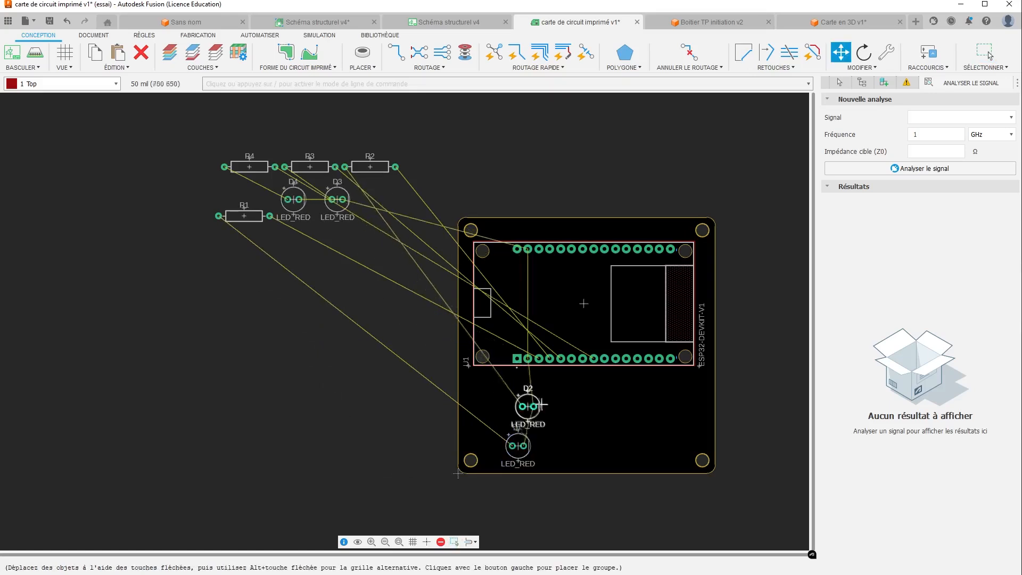
{"action": "left_click", "coordinate": [566, 439]}
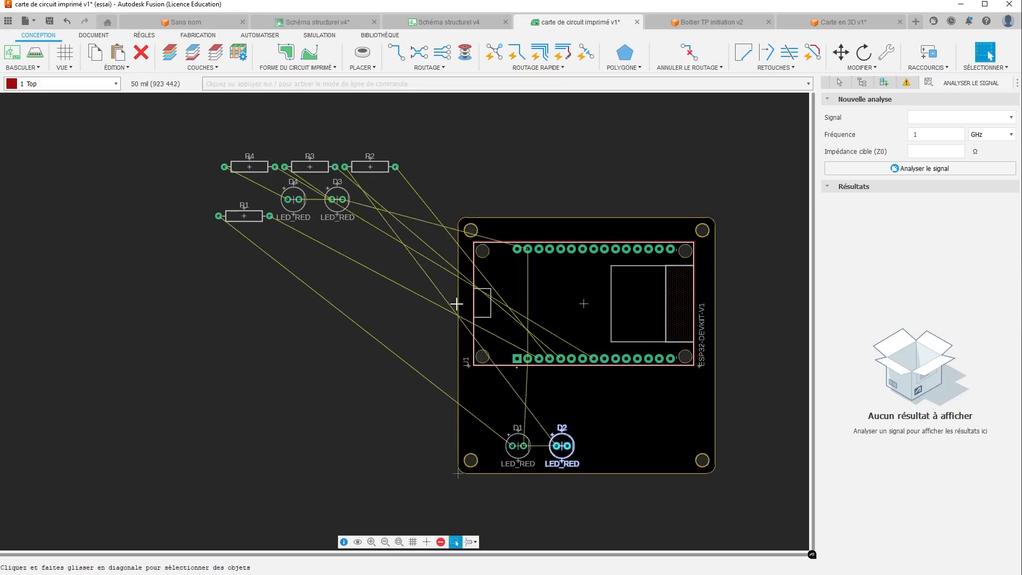
- Place LEDs D3 and D4 to the right of D2, completing an evenly spaced row along the board's lower edge
{"action": "left_click", "coordinate": [338, 200]}
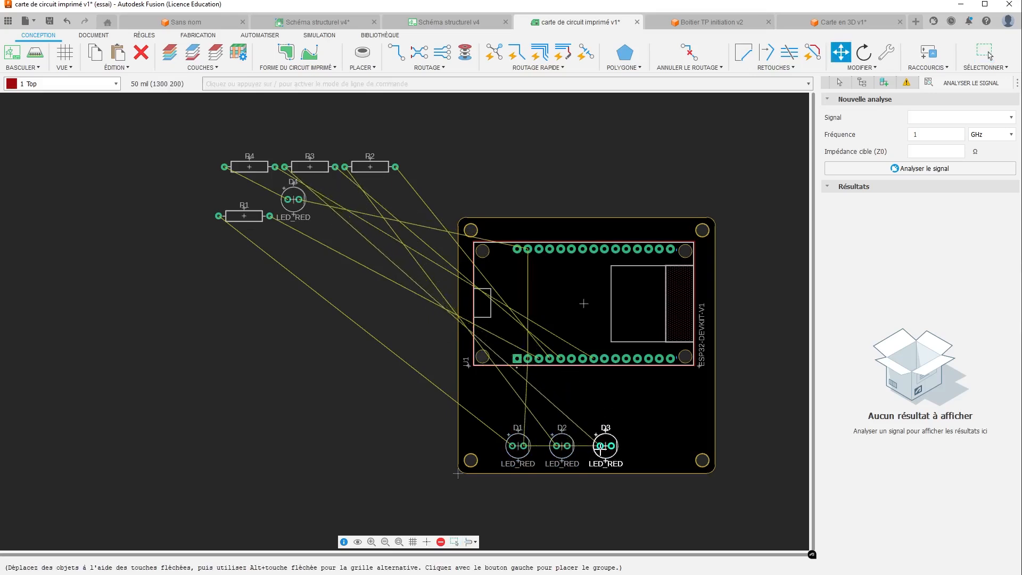
{"action": "left_click", "coordinate": [602, 447]}
{"action": "left_click", "coordinate": [291, 198]}
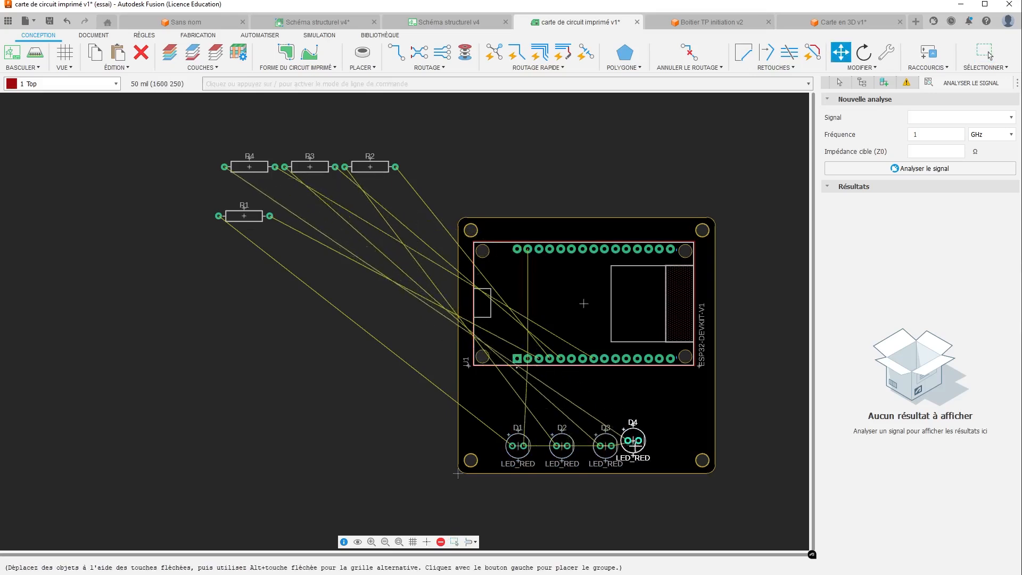
{"action": "left_click", "coordinate": [649, 447]}
{"action": "key", "text": "Escape"}
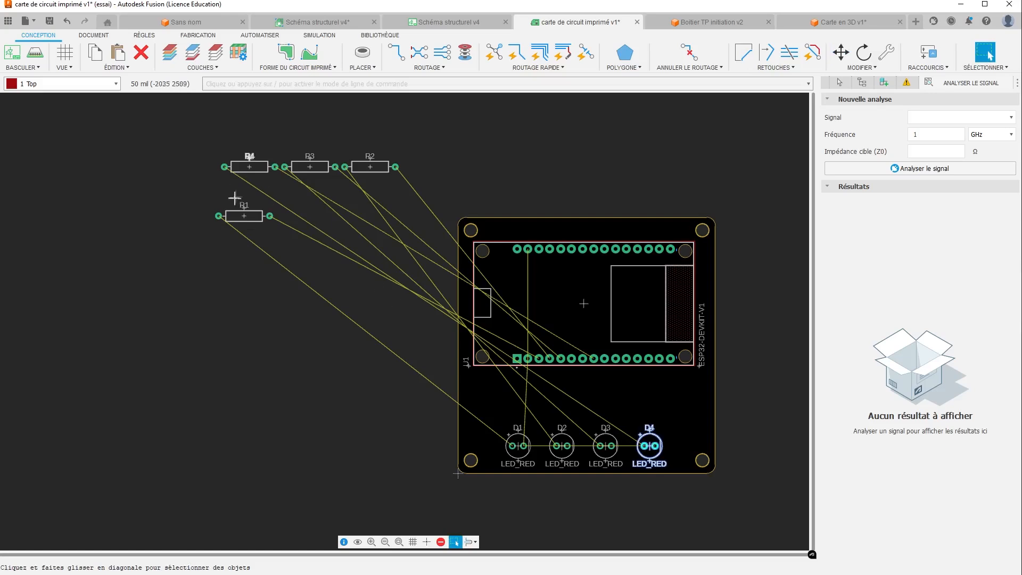
- Rotate resistor R1 upright and place it between the ESP32 module's lower pin row and LED D1
{"action": "left_click", "coordinate": [241, 217]}
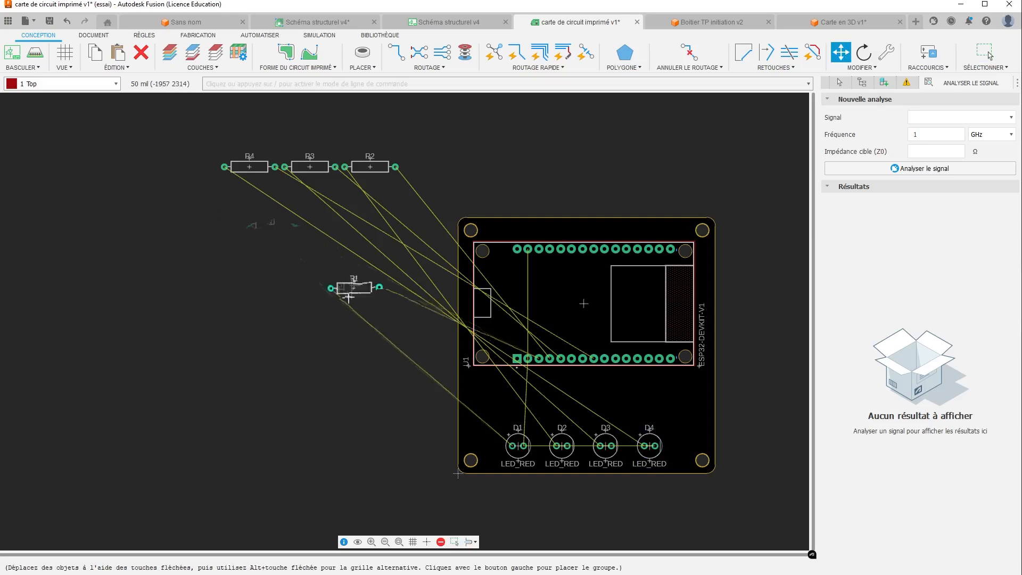
{"action": "right_click", "coordinate": [570, 392]}
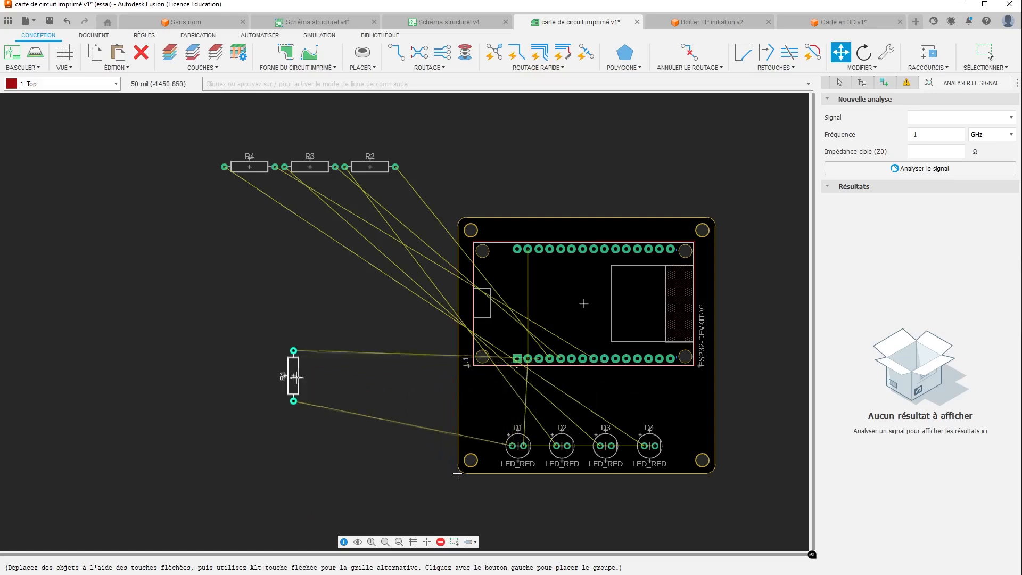
{"action": "right_click", "coordinate": [383, 418]}
{"action": "right_click", "coordinate": [399, 418]}
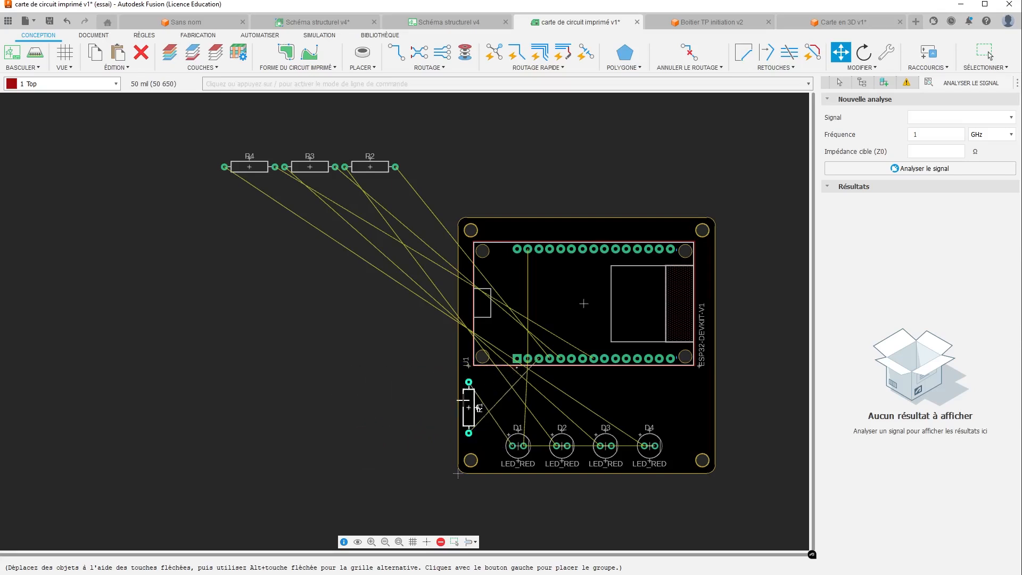
{"action": "right_click", "coordinate": [422, 390]}
{"action": "right_click", "coordinate": [450, 412]}
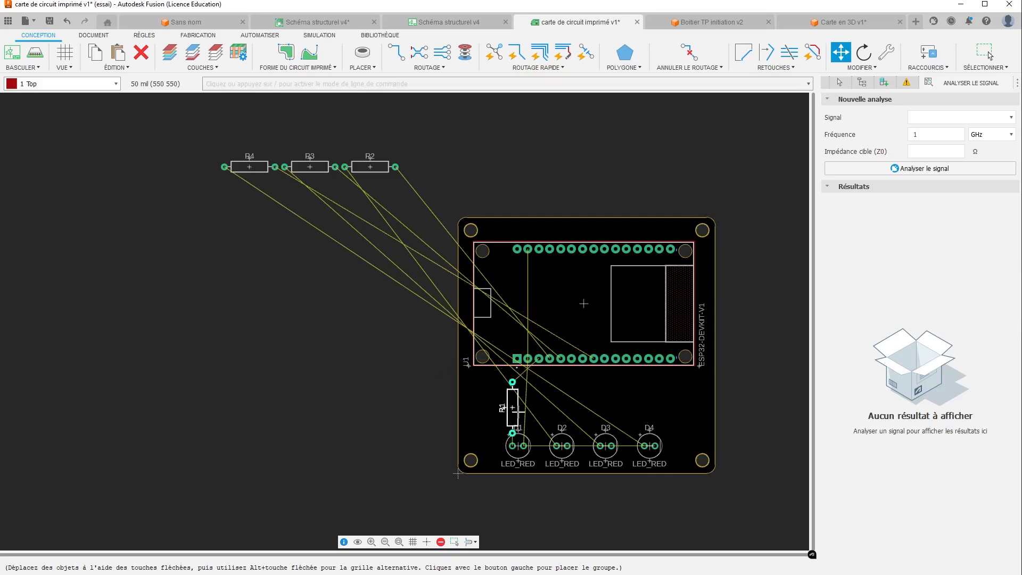
{"action": "left_click", "coordinate": [517, 410]}
{"action": "key", "text": "Escape"}
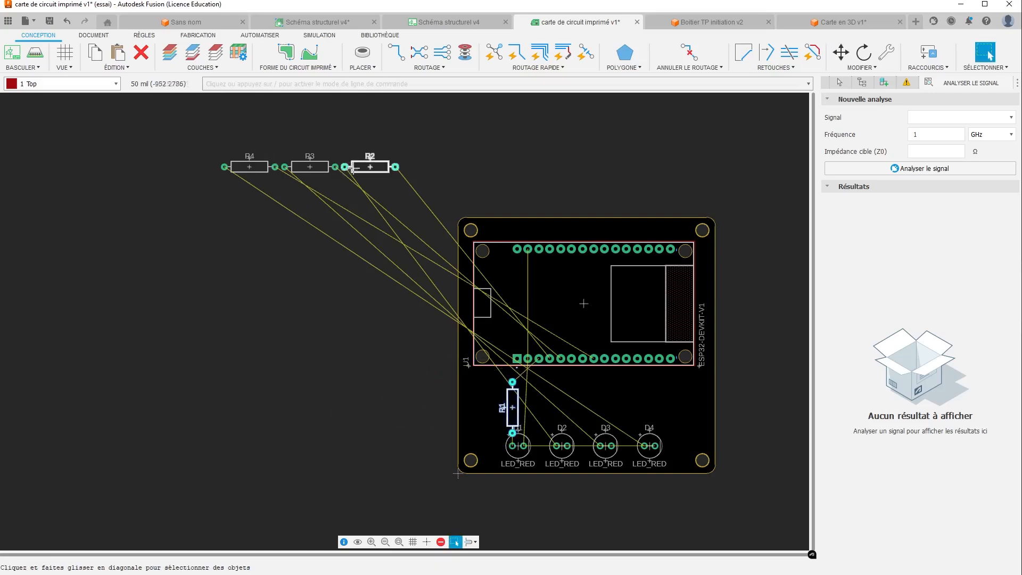
- Rotate resistor R2 upright and place it above LED D2, beside R1
{"action": "left_click_drag", "start_coordinate": [368, 171], "coordinate": [549, 404]}
{"action": "right_click", "coordinate": [571, 394]}
{"action": "left_click", "coordinate": [551, 404]}
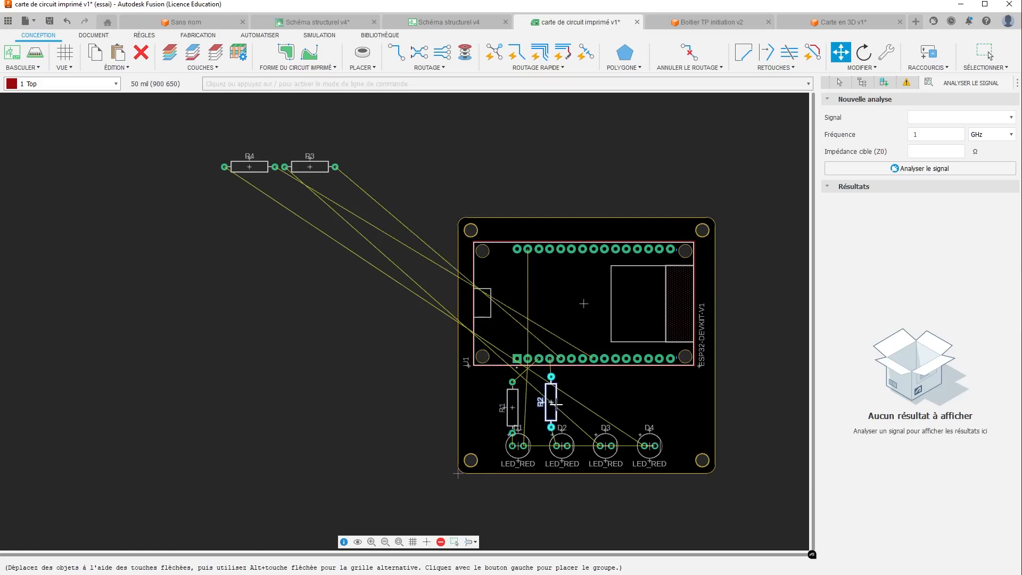
{"action": "key", "text": "Escape"}
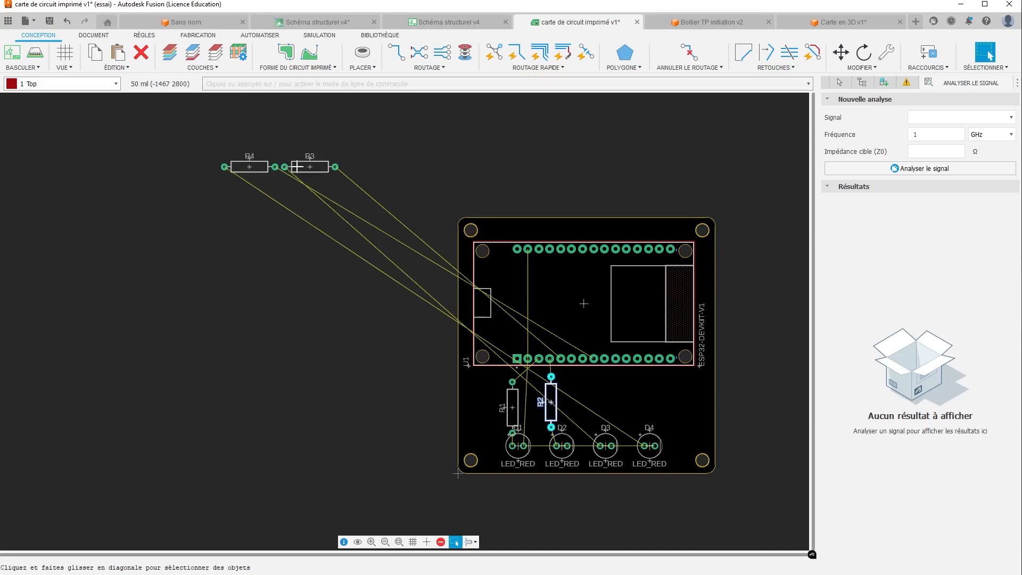
- Rotate resistors R3 and R4 upright and place them above LEDs D3 and D4
{"action": "left_click", "coordinate": [304, 171]}
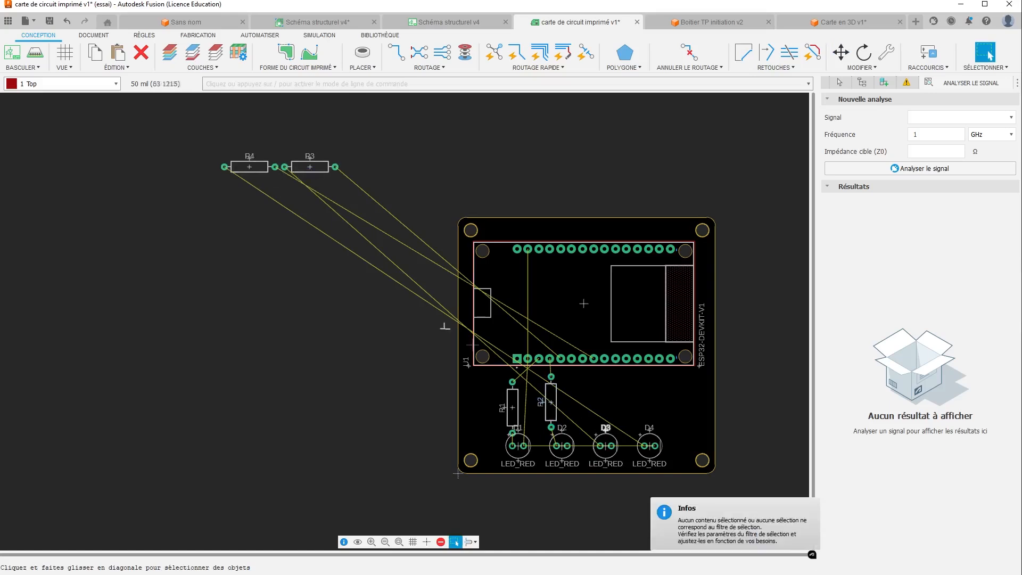
{"action": "left_click_drag", "start_coordinate": [316, 167], "coordinate": [341, 203]}
{"action": "left_click", "coordinate": [340, 203]}
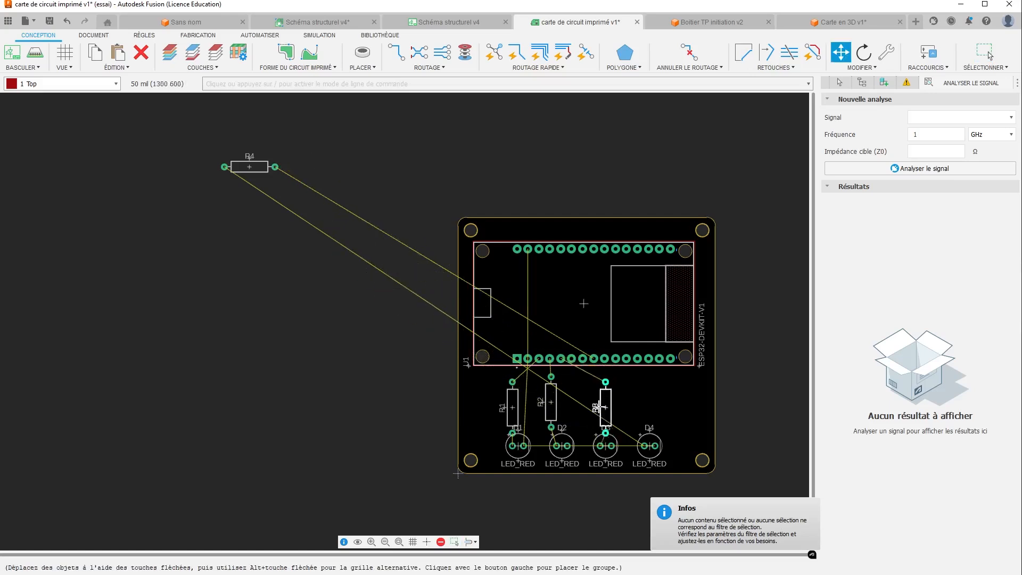
{"action": "left_click", "coordinate": [600, 407]}
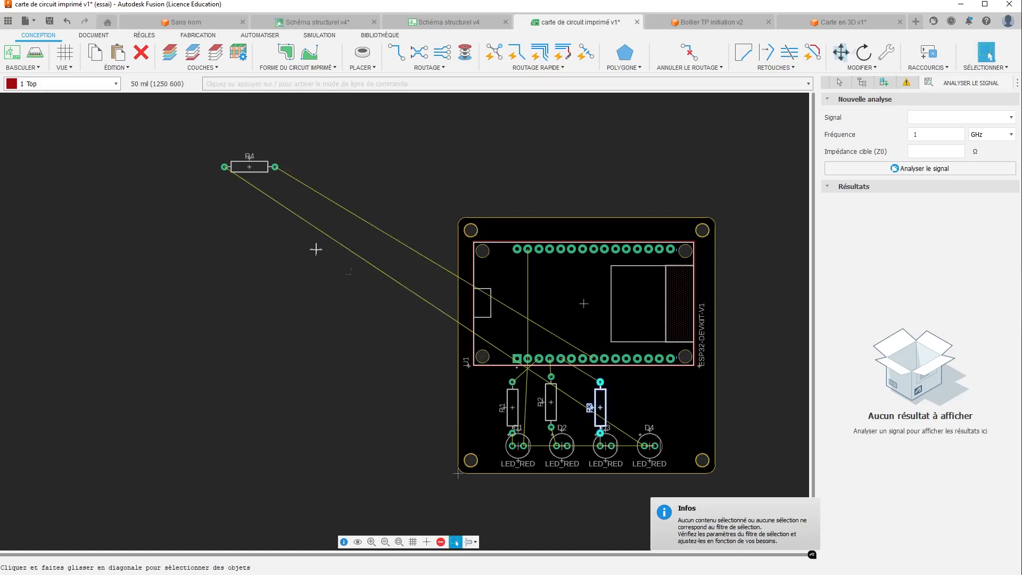
{"action": "left_click", "coordinate": [249, 166]}
{"action": "right_click", "coordinate": [622, 413]}
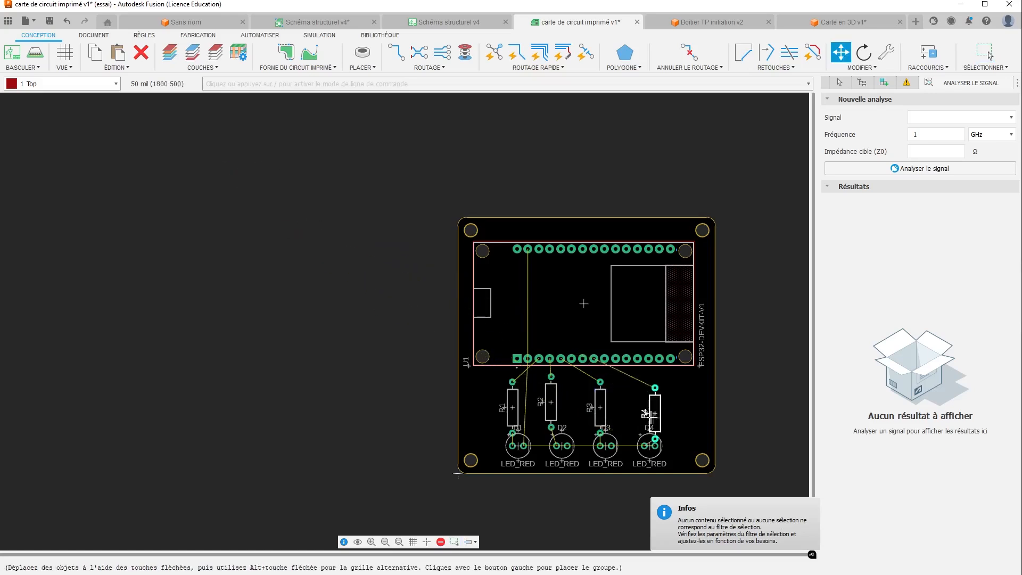
{"action": "left_click", "coordinate": [639, 404]}
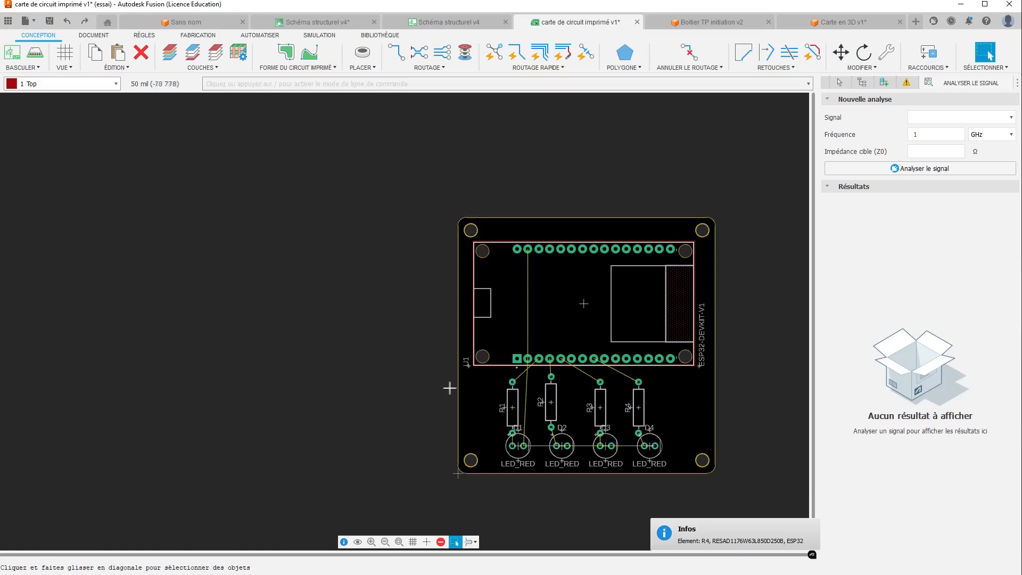
- Align the centres of resistors R1 to R4 on one horizontal line and distribute them evenly across the row
{"action": "left_click_drag", "start_coordinate": [487, 397], "coordinate": [665, 417]}
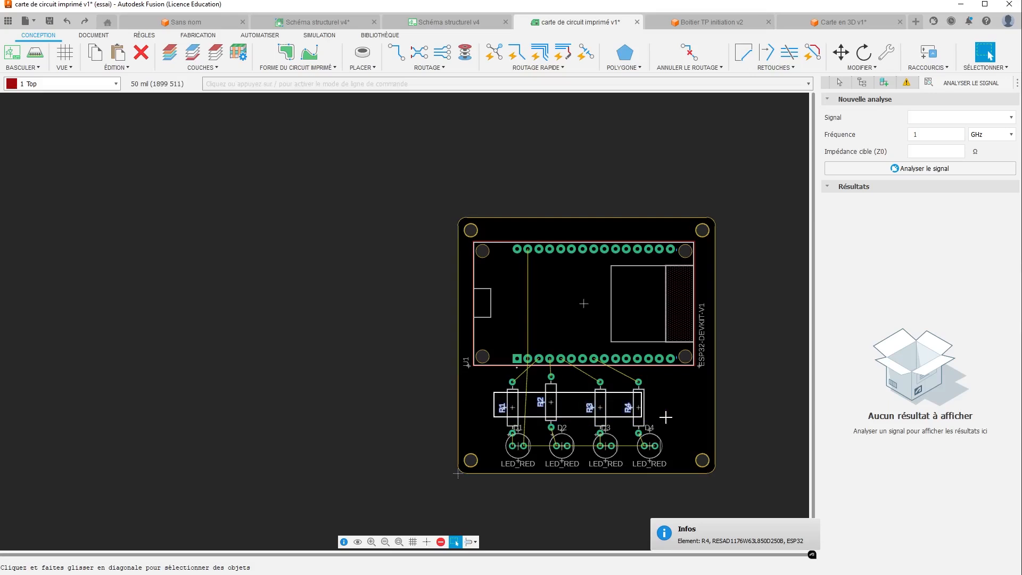
{"action": "left_click", "coordinate": [855, 69]}
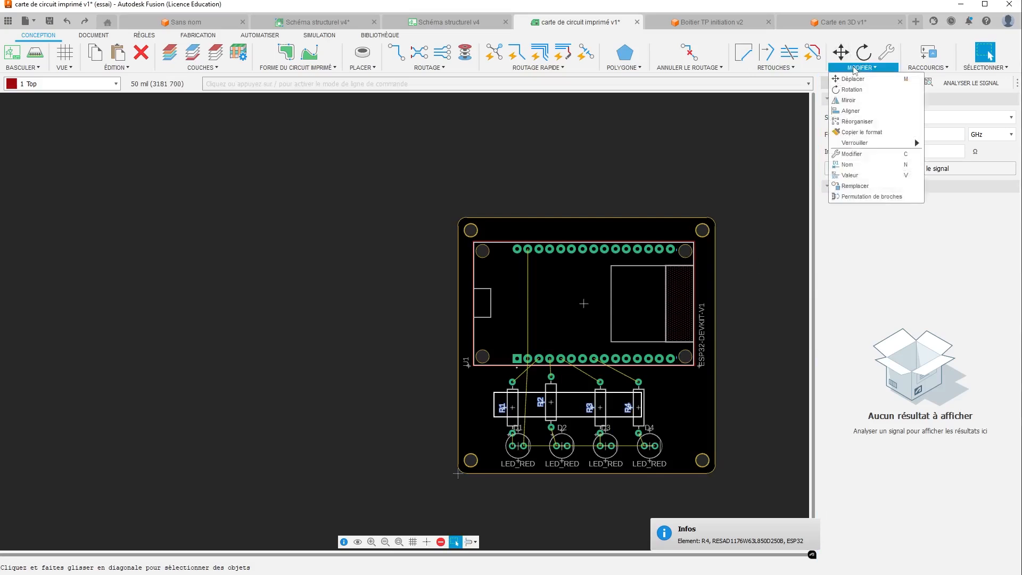
{"action": "left_click", "coordinate": [847, 111]}
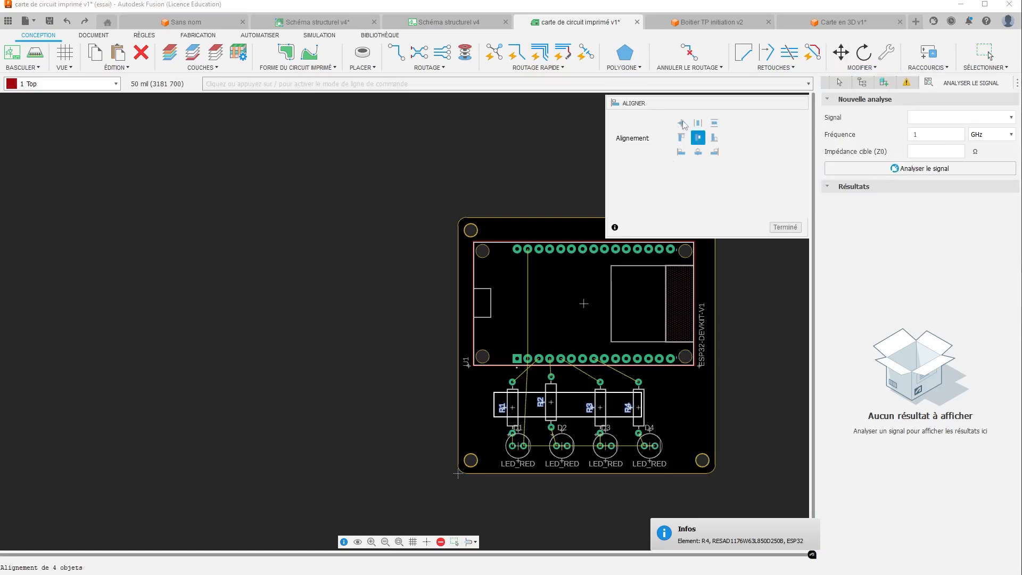
{"action": "left_click", "coordinate": [700, 139]}
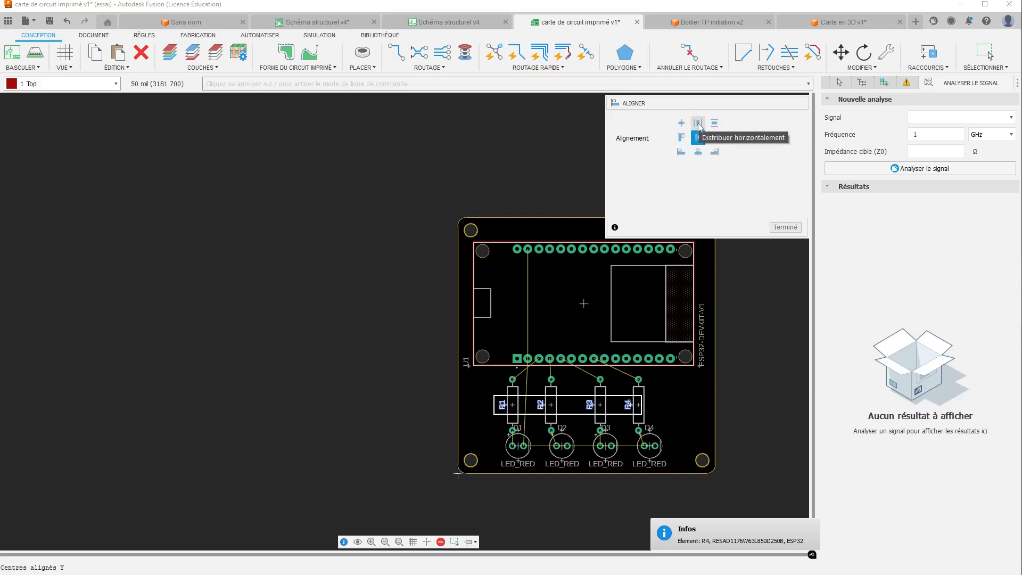
{"action": "left_click", "coordinate": [699, 123]}
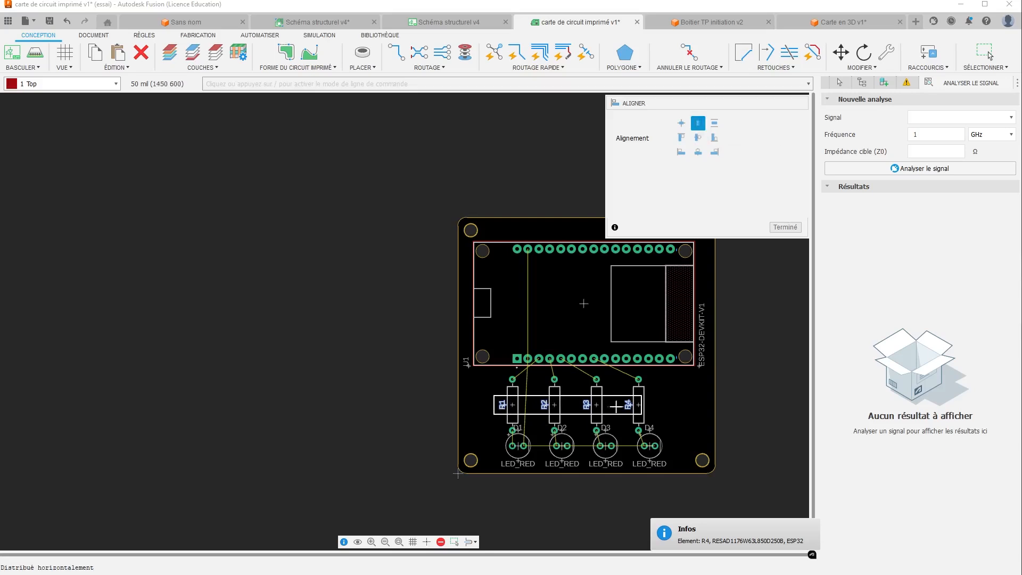
{"action": "left_click", "coordinate": [785, 227]}
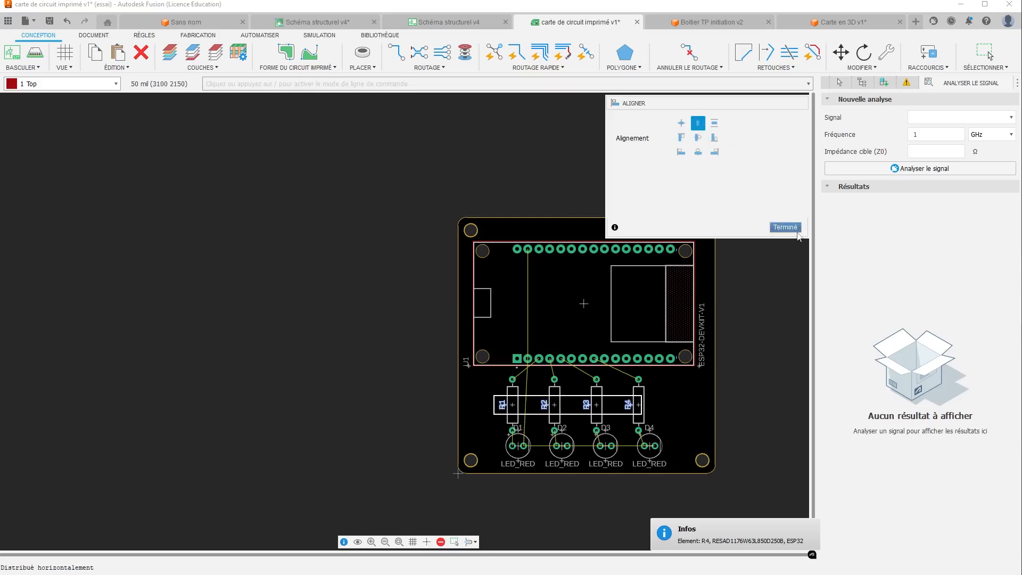
- Shift LEDs D1 to D4 slightly closer to the board's lower edge and align their centres on one horizontal line
{"action": "left_click", "coordinate": [676, 387]}
{"action": "left_click_drag", "start_coordinate": [672, 445], "coordinate": [514, 454]}
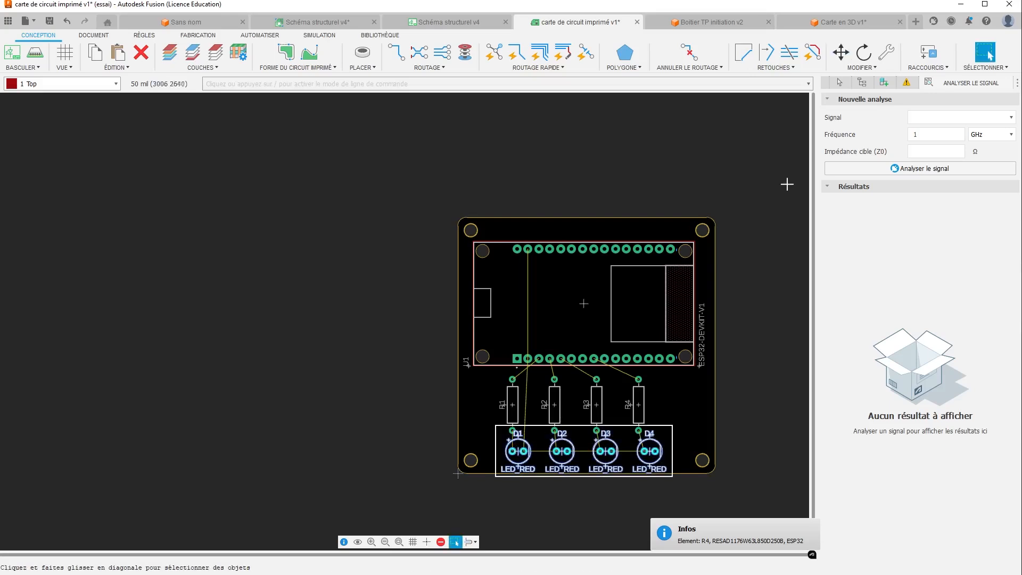
{"action": "left_click", "coordinate": [875, 67]}
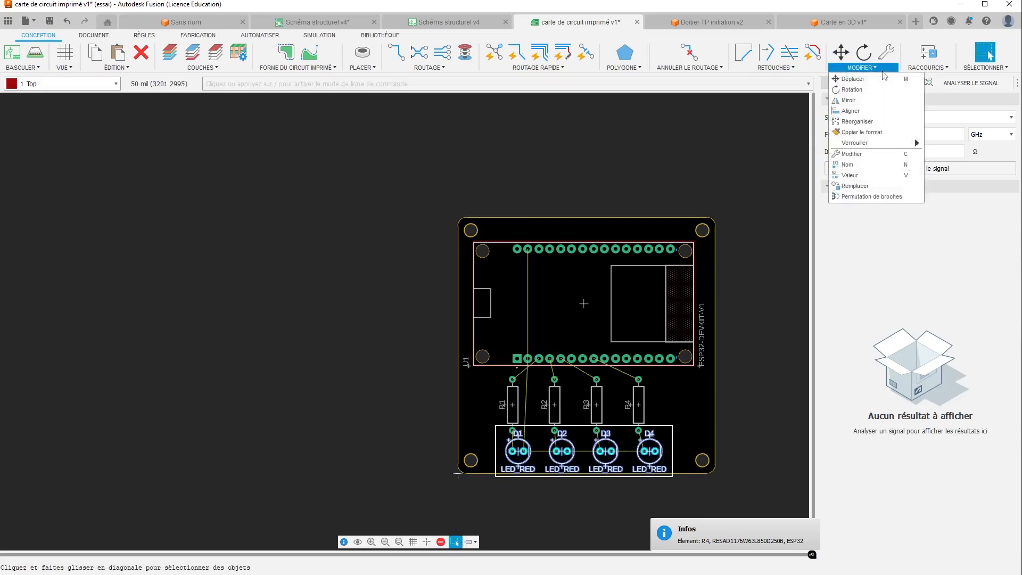
{"action": "left_click", "coordinate": [865, 113]}
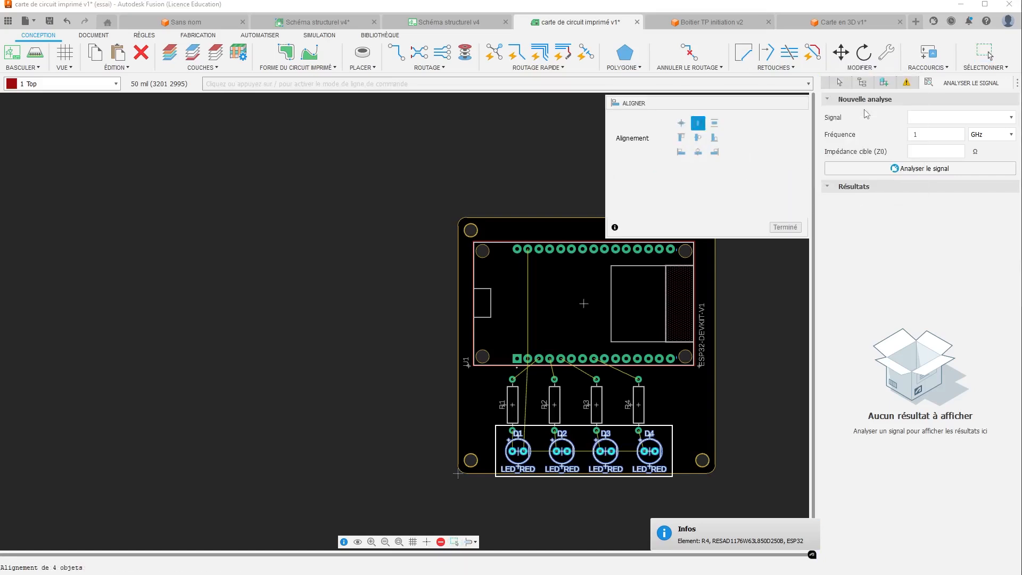
{"action": "left_click", "coordinate": [697, 138]}
{"action": "left_click", "coordinate": [785, 227]}
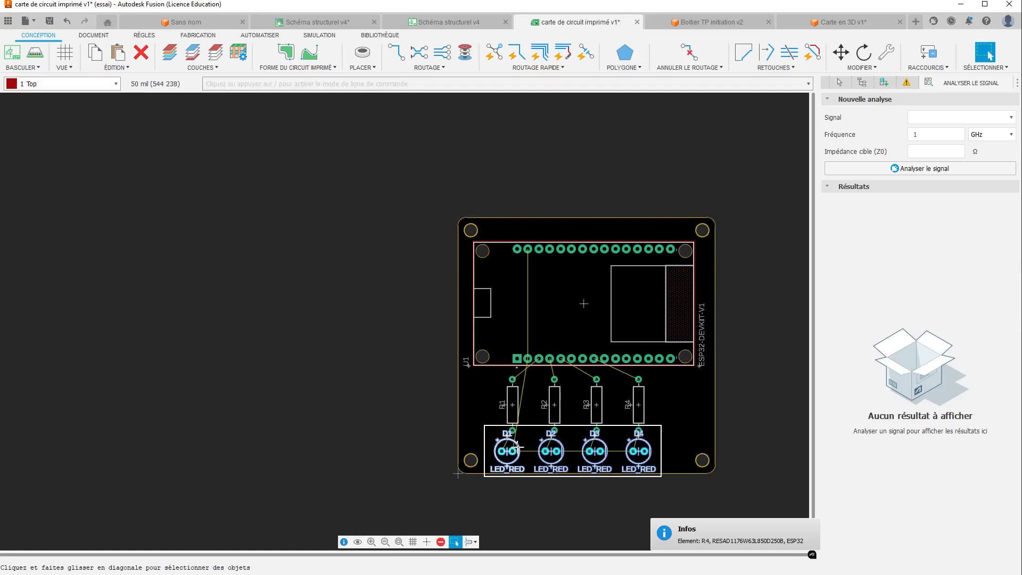
- Move the group of LEDs D1 to D4 sideways so that each LED sits beneath its resistor
{"action": "key", "text": "m"}
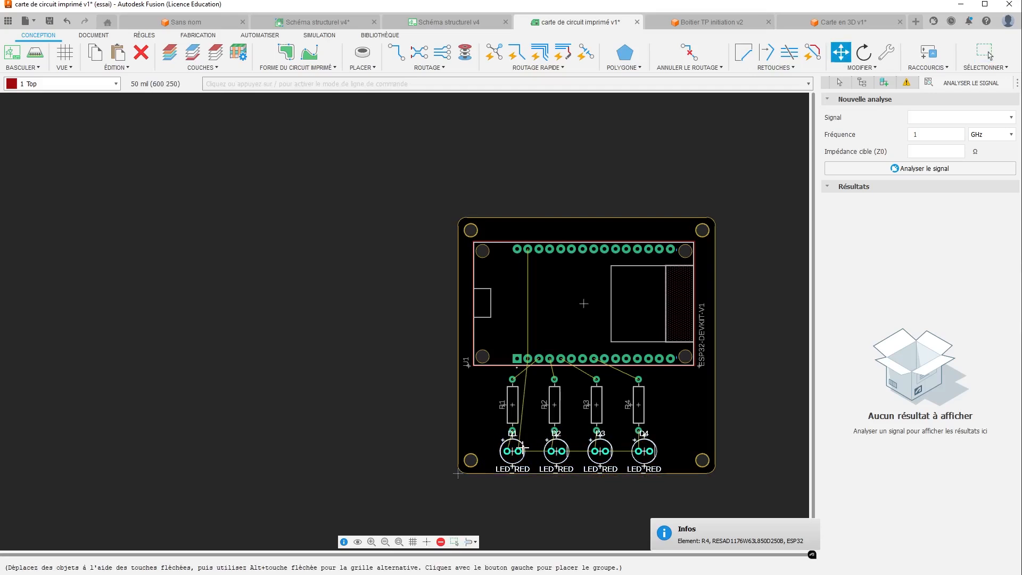
{"action": "left_click", "coordinate": [523, 447]}
{"action": "key", "text": "Escape"}
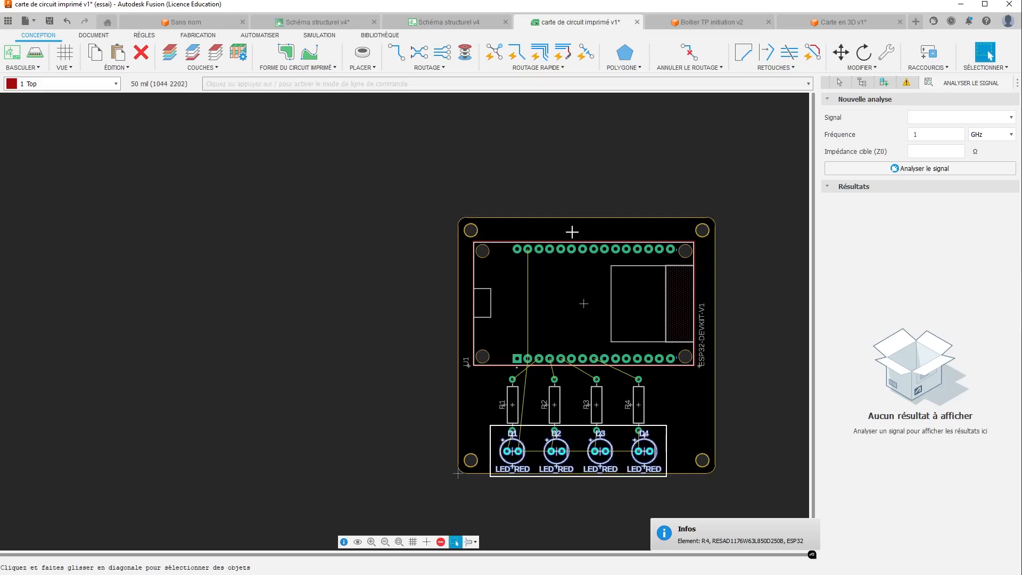
{"action": "left_click", "coordinate": [765, 293]}
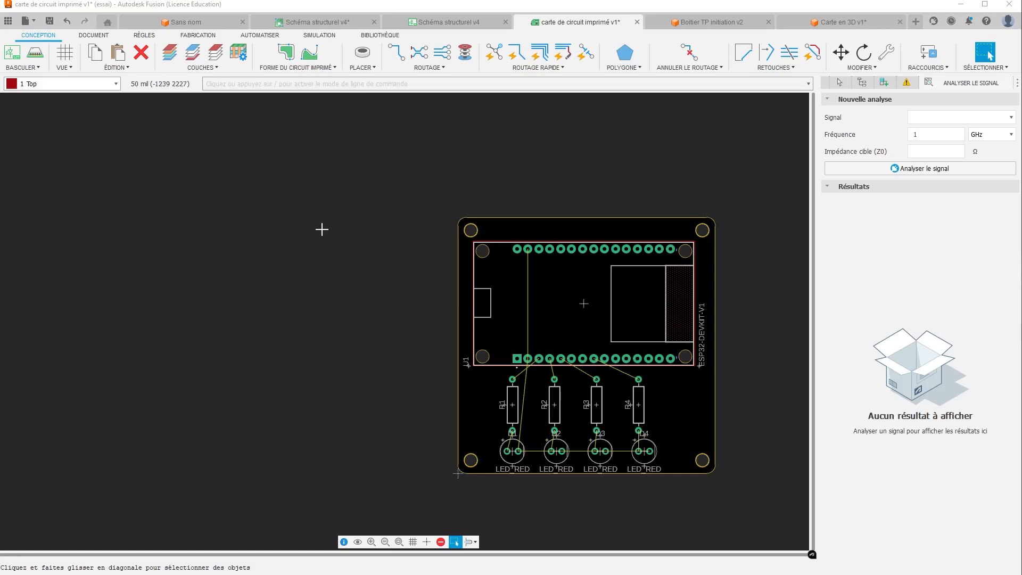
- Make 16 Bottom the active layer of the board
{"action": "scroll", "coordinate": [540, 366], "scroll_direction": "down", "scroll_amount": 2}
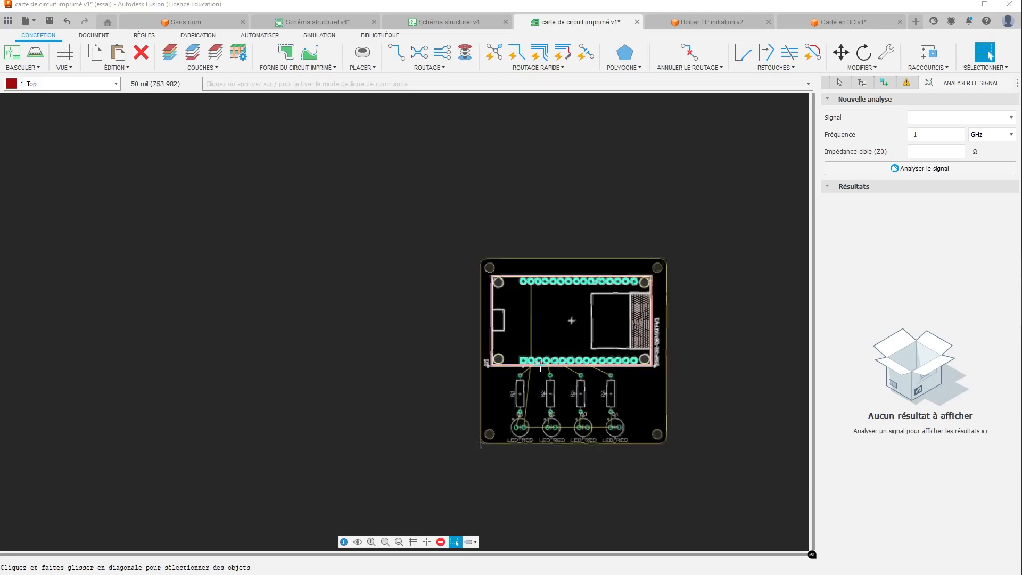
{"action": "scroll", "coordinate": [540, 366], "scroll_direction": "up", "scroll_amount": 5}
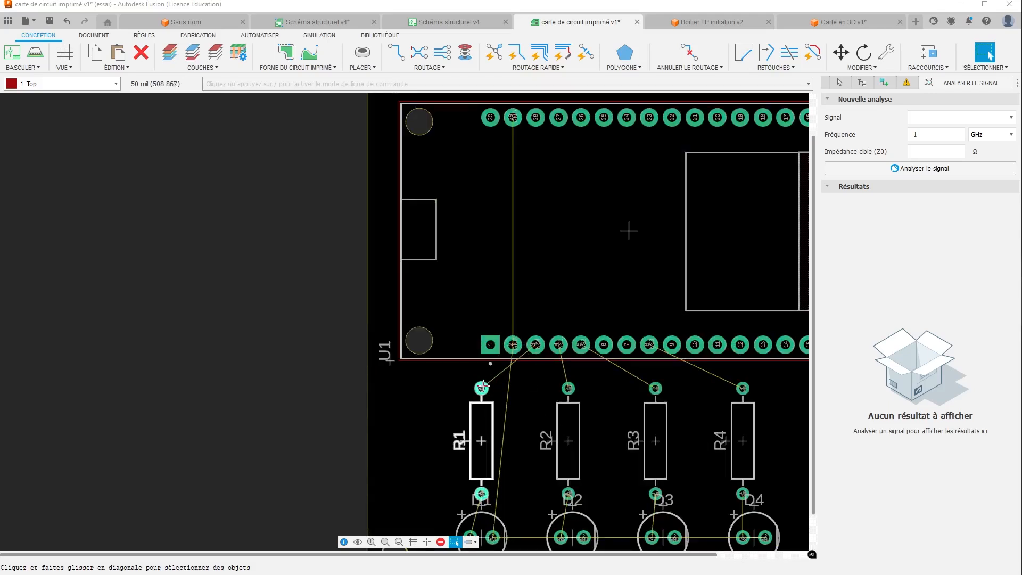
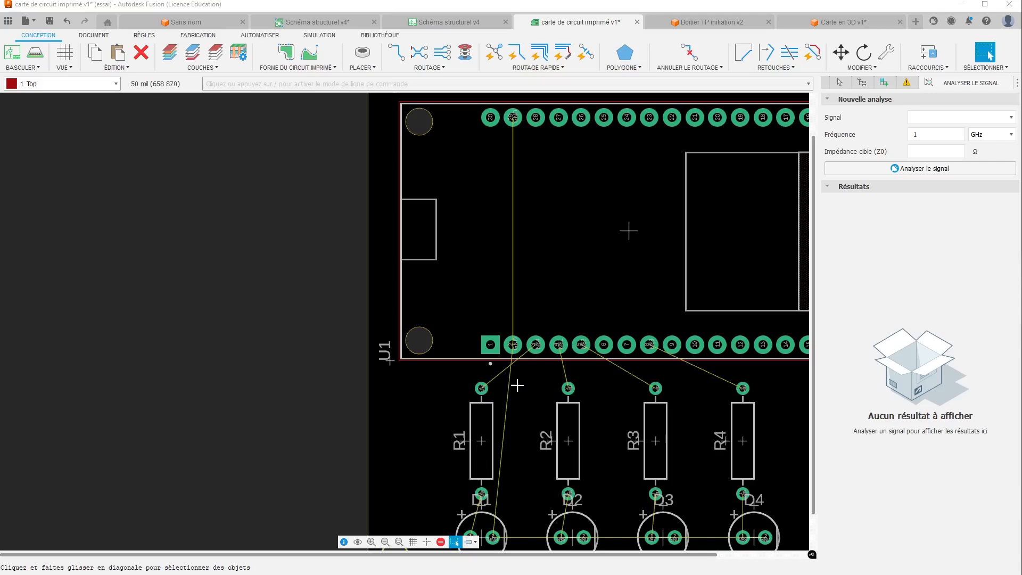
{"action": "scroll", "coordinate": [514, 387], "scroll_direction": "up", "scroll_amount": 3}
{"action": "scroll", "coordinate": [515, 387], "scroll_direction": "down", "scroll_amount": 5}
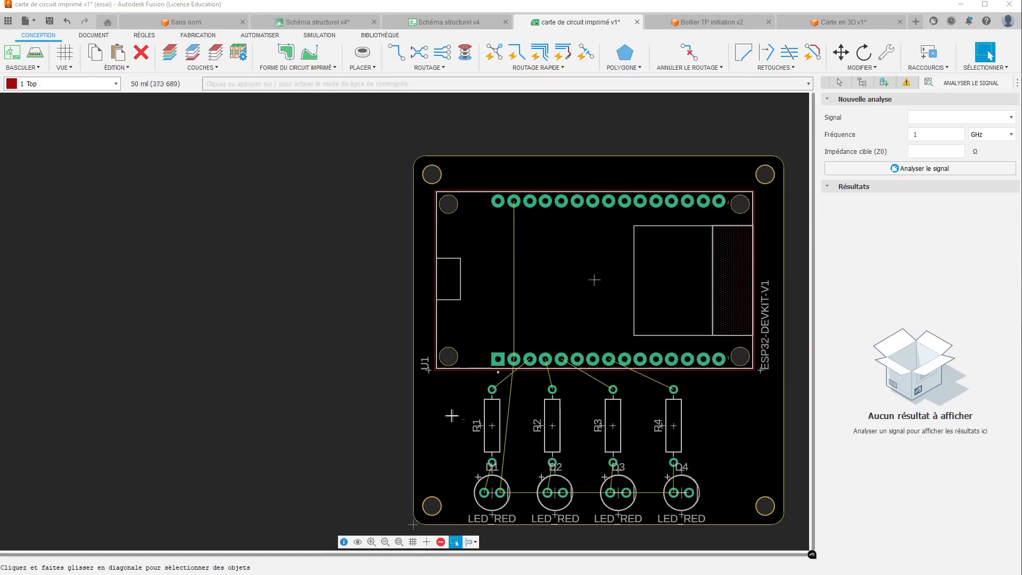
{"action": "middle_click_drag", "start_coordinate": [398, 307], "coordinate": [250, 278]}
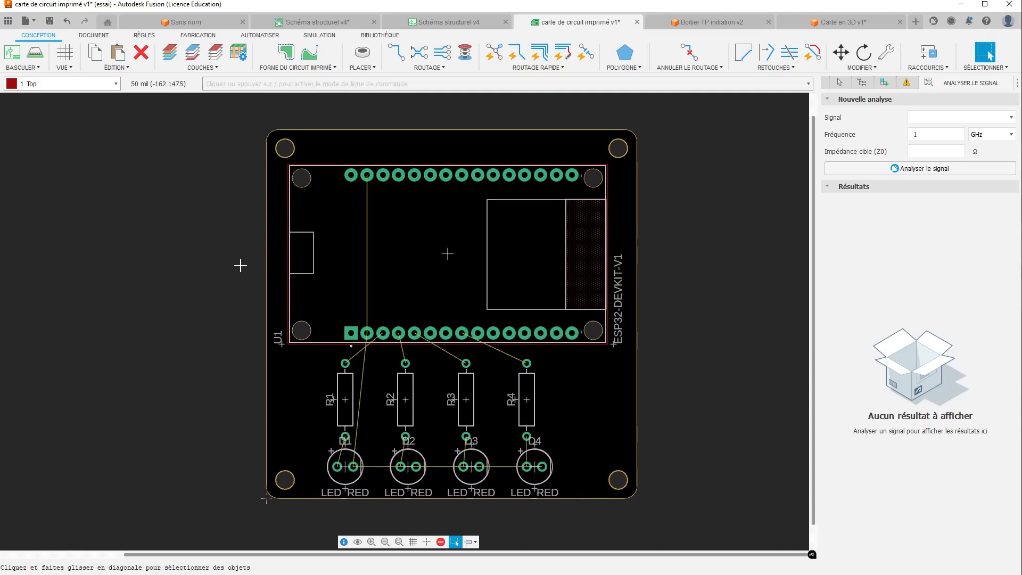
{"action": "left_click", "coordinate": [116, 84]}
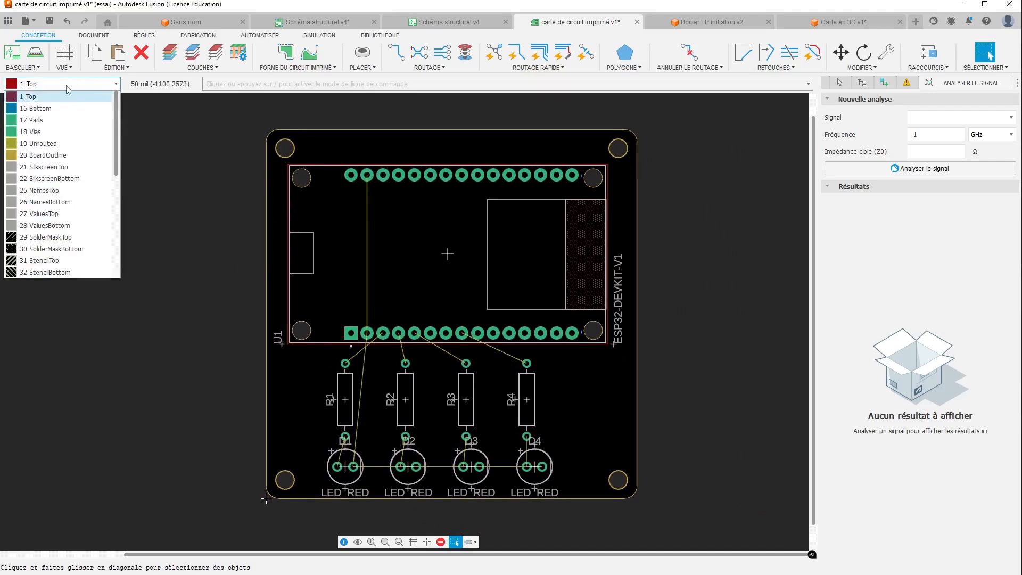
{"action": "left_click", "coordinate": [59, 108]}
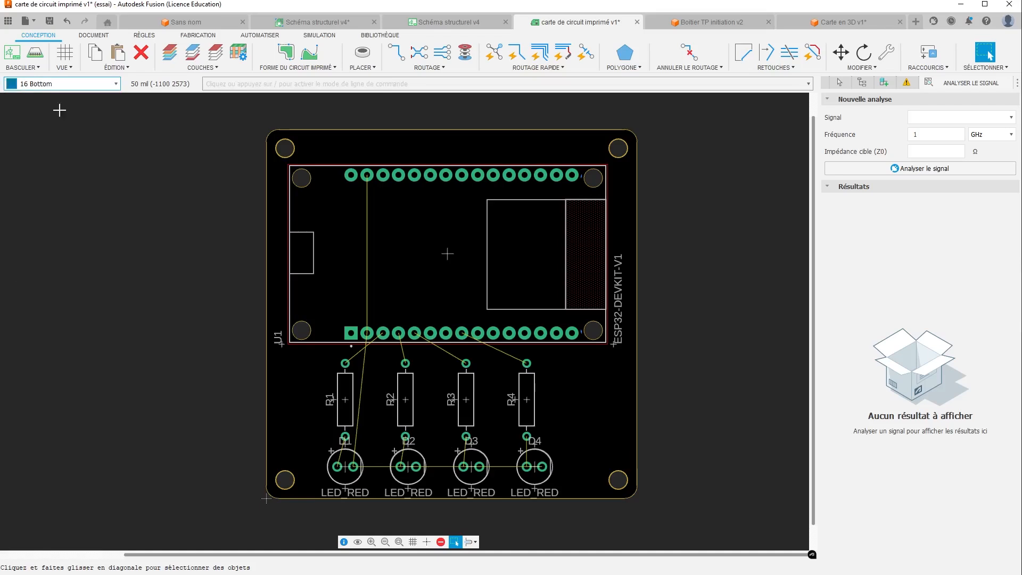
{"action": "left_click", "coordinate": [116, 84]}
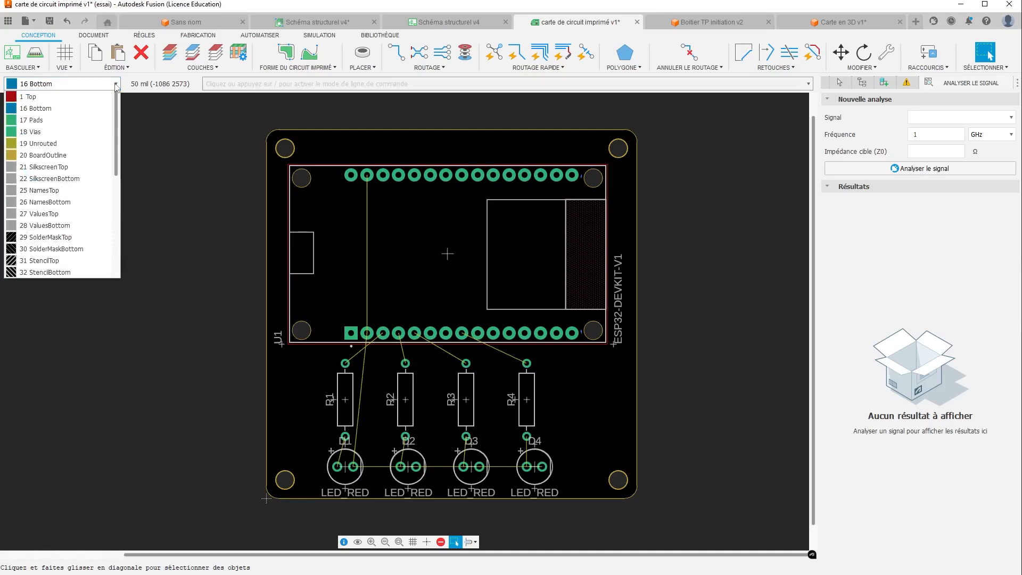
{"action": "left_click", "coordinate": [116, 84]}
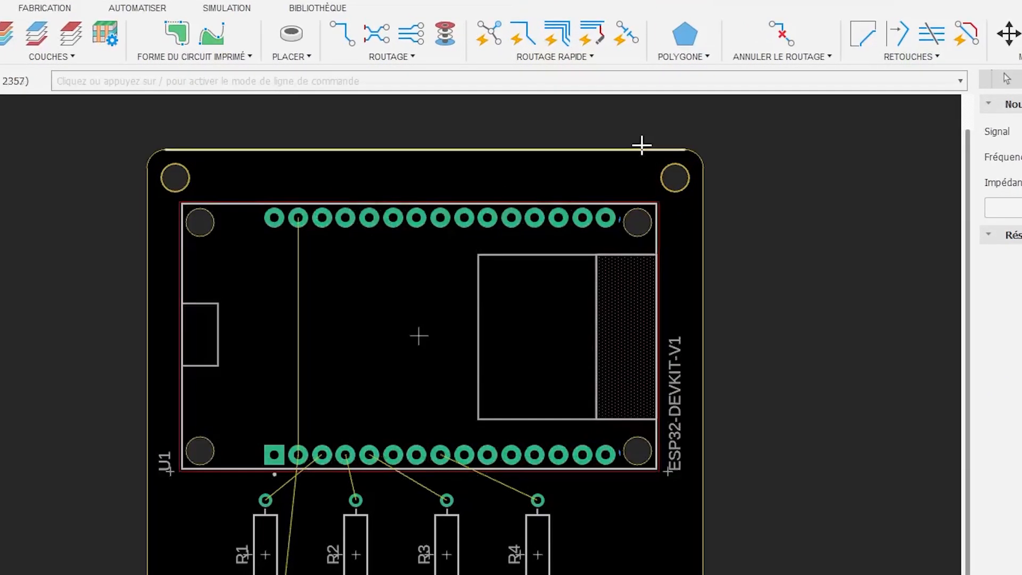
- Manually route a 12 mil wide track from R1's upper pad to pin 3 on U1's lower pin row
{"action": "left_click", "coordinate": [404, 58]}
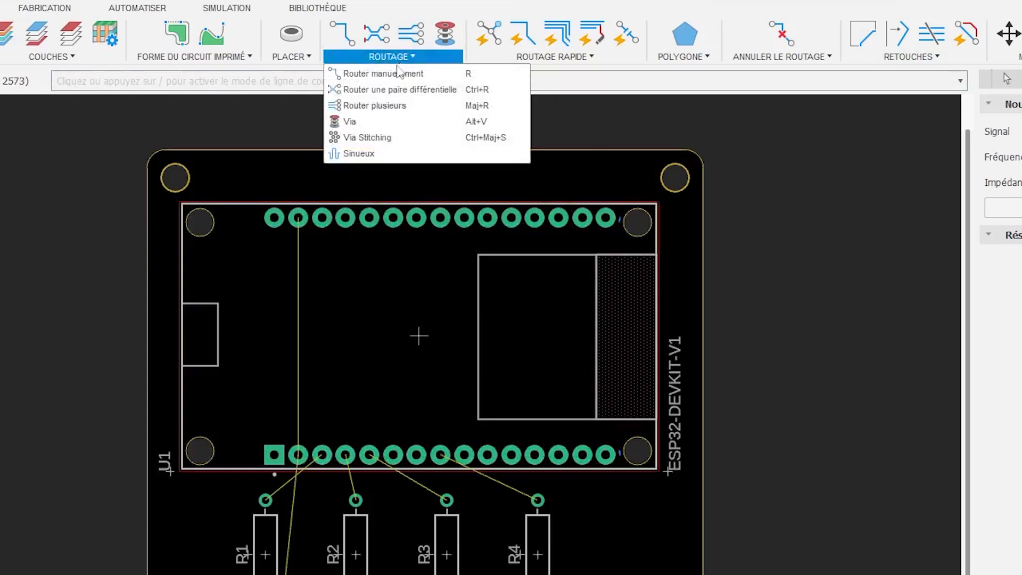
{"action": "left_click", "coordinate": [397, 75]}
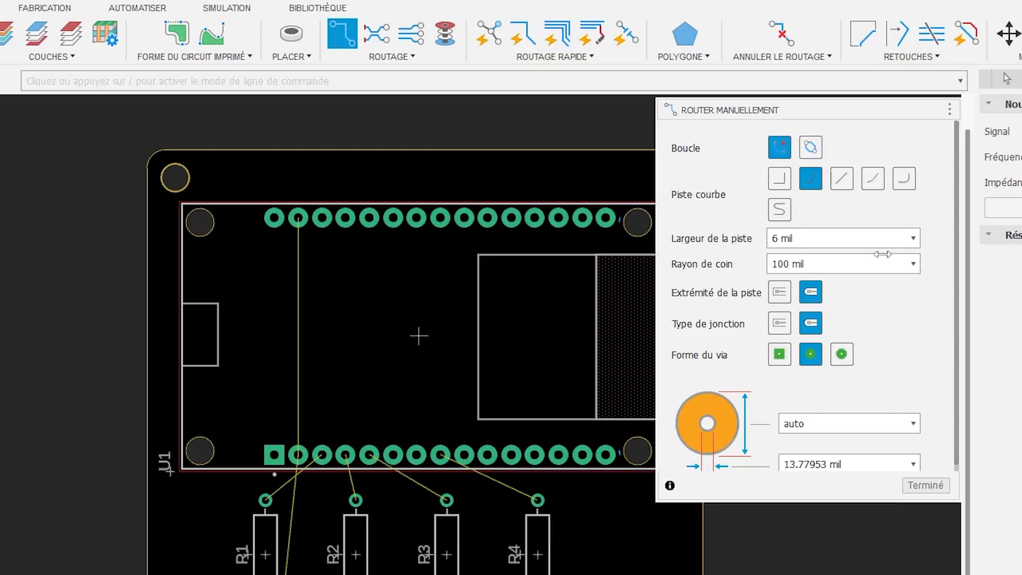
{"action": "left_click", "coordinate": [913, 237]}
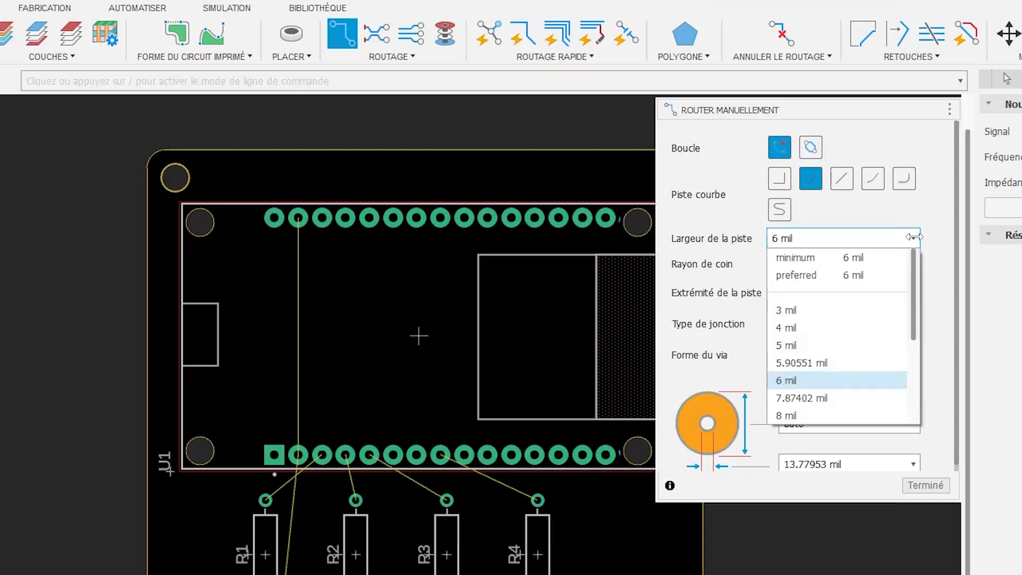
{"action": "scroll", "coordinate": [806, 371], "scroll_direction": "down", "scroll_amount": 1}
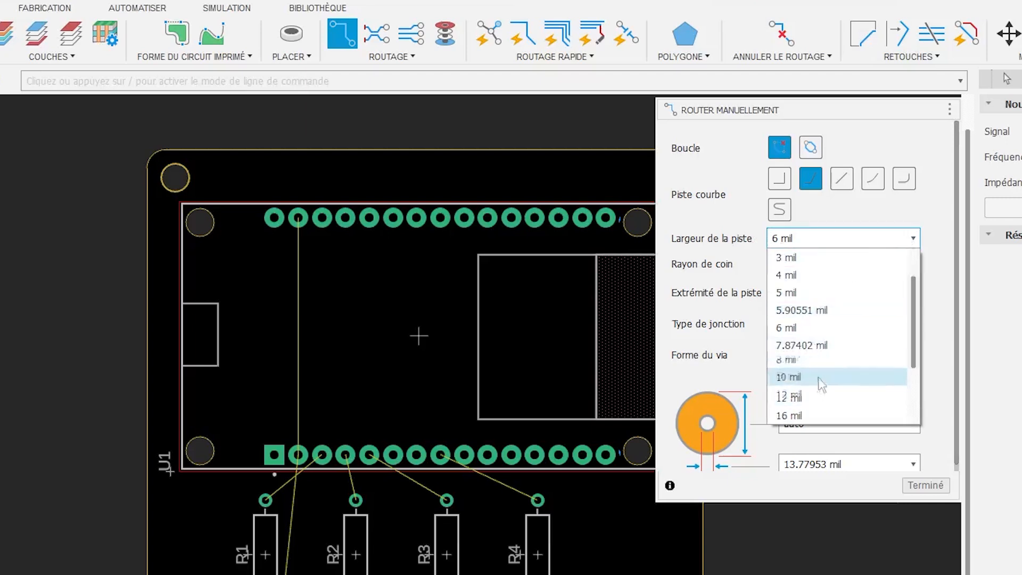
{"action": "left_click", "coordinate": [823, 400]}
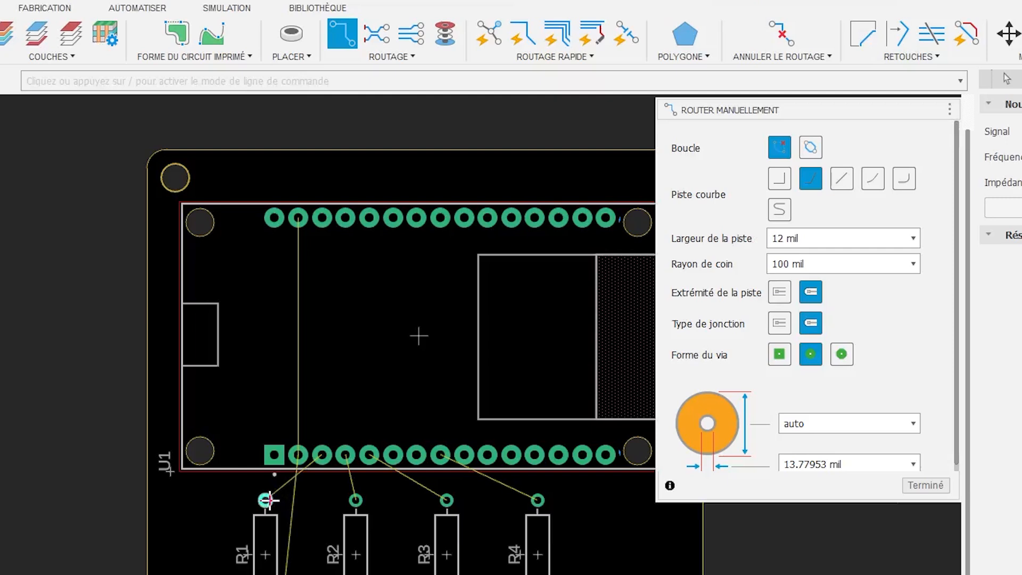
{"action": "scroll", "coordinate": [268, 497], "scroll_direction": "down", "scroll_amount": 2}
{"action": "scroll", "coordinate": [269, 499], "scroll_direction": "up", "scroll_amount": 5}
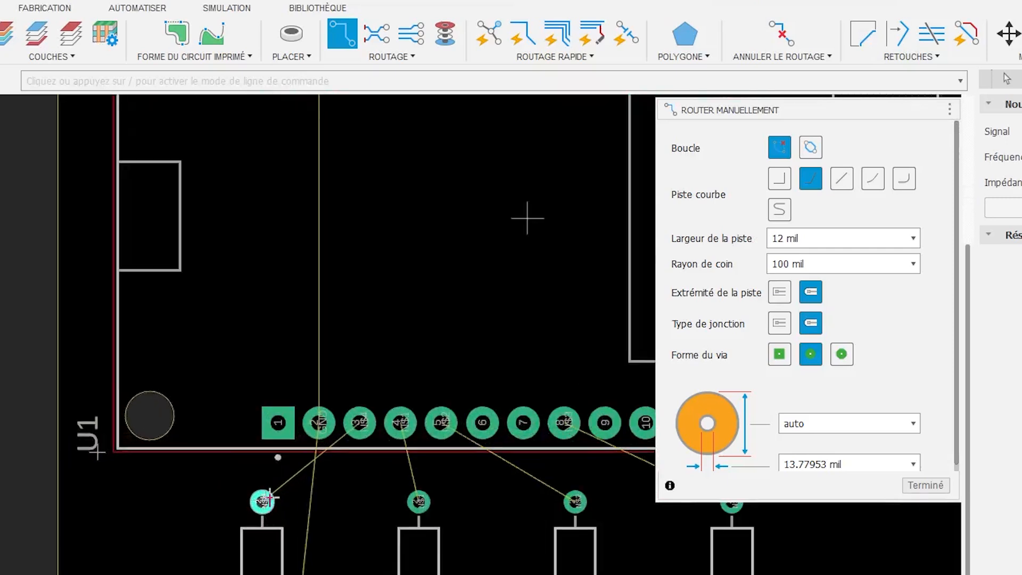
{"action": "left_click", "coordinate": [264, 500]}
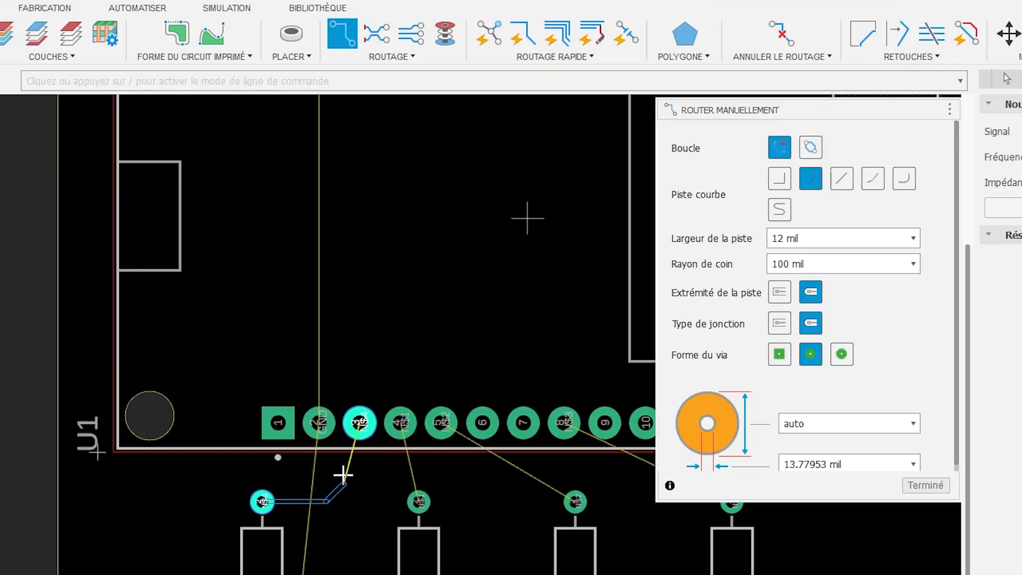
{"action": "left_click", "coordinate": [346, 478]}
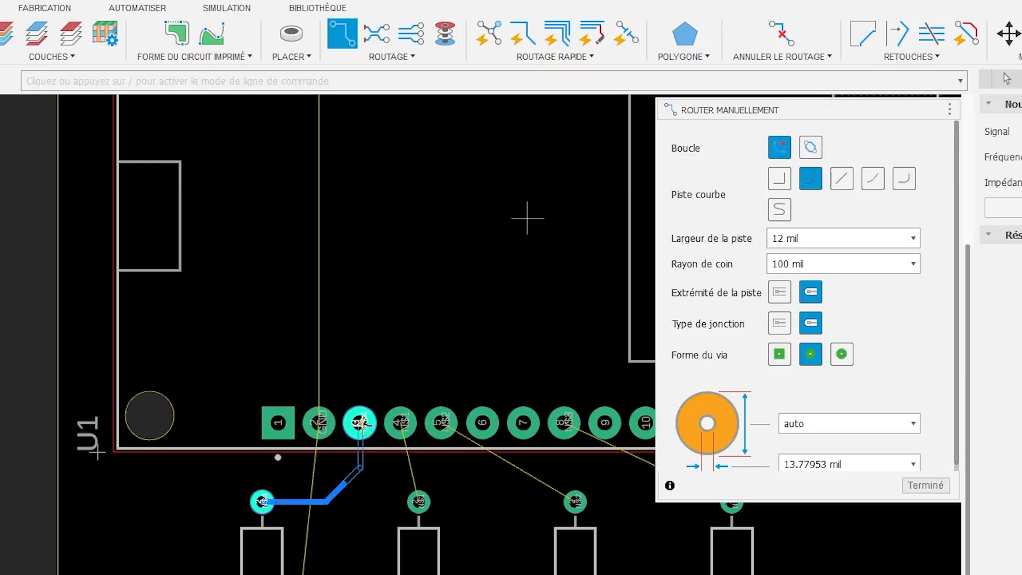
{"action": "left_click", "coordinate": [361, 423]}
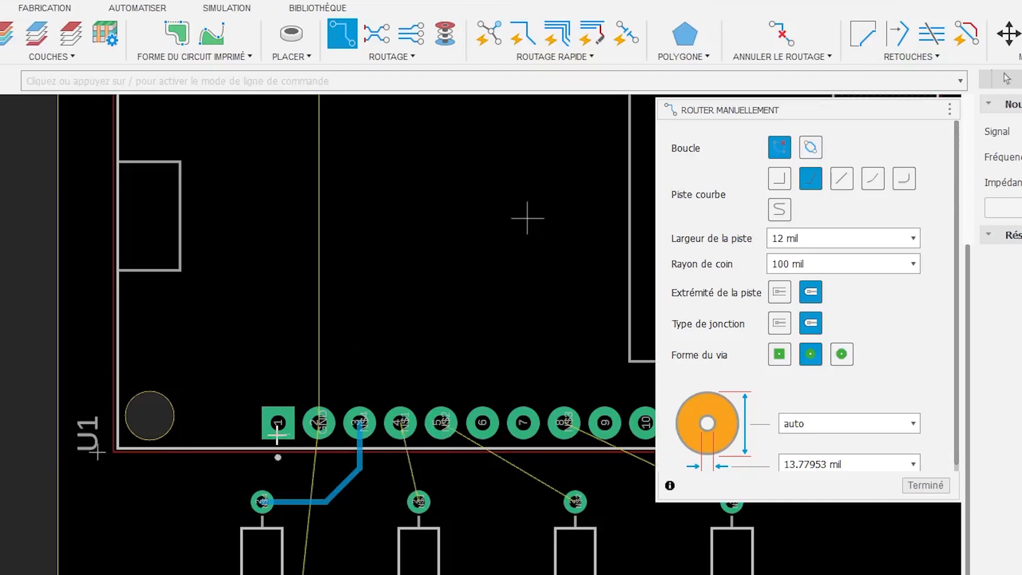
- Route tracks from U1's pin 4 to R2's upper pad and from pin 5 to R3's upper pad
{"action": "scroll", "coordinate": [326, 422], "scroll_direction": "down", "scroll_amount": 1}
{"action": "scroll", "coordinate": [328, 422], "scroll_direction": "up", "scroll_amount": 4}
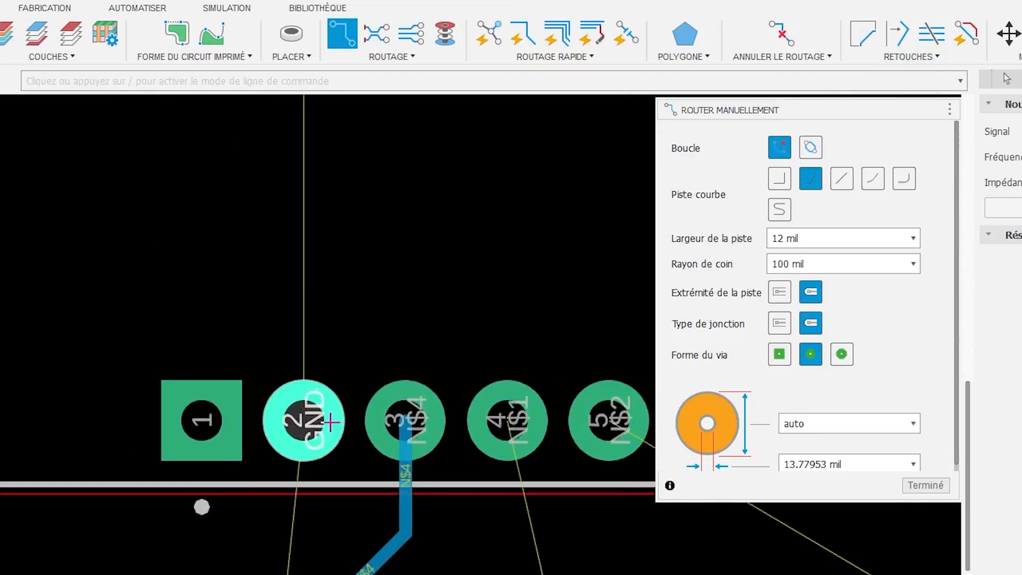
{"action": "scroll", "coordinate": [330, 422], "scroll_direction": "up", "scroll_amount": 1}
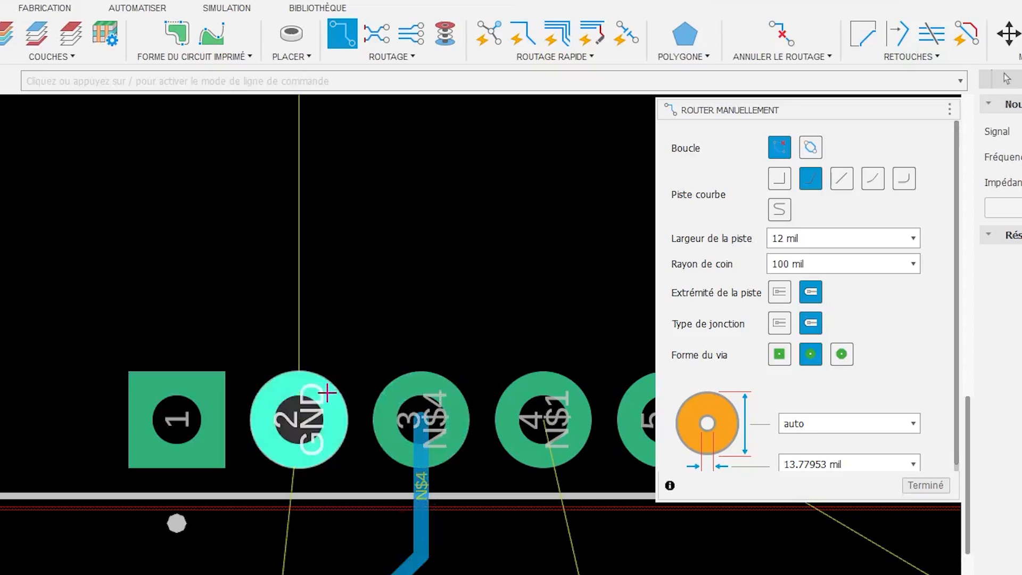
{"action": "scroll", "coordinate": [327, 393], "scroll_direction": "down", "scroll_amount": 3}
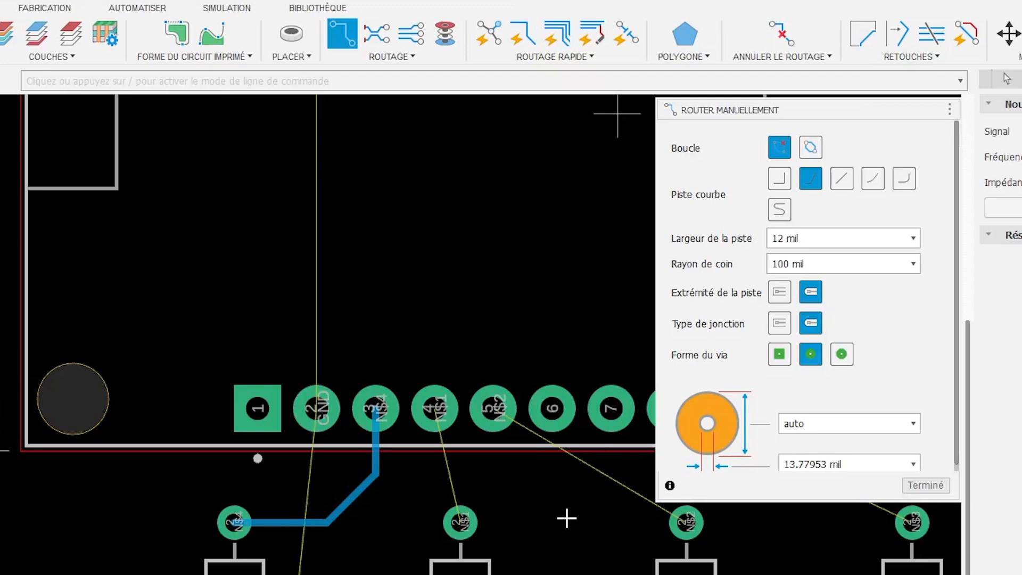
{"action": "left_click", "coordinate": [434, 409]}
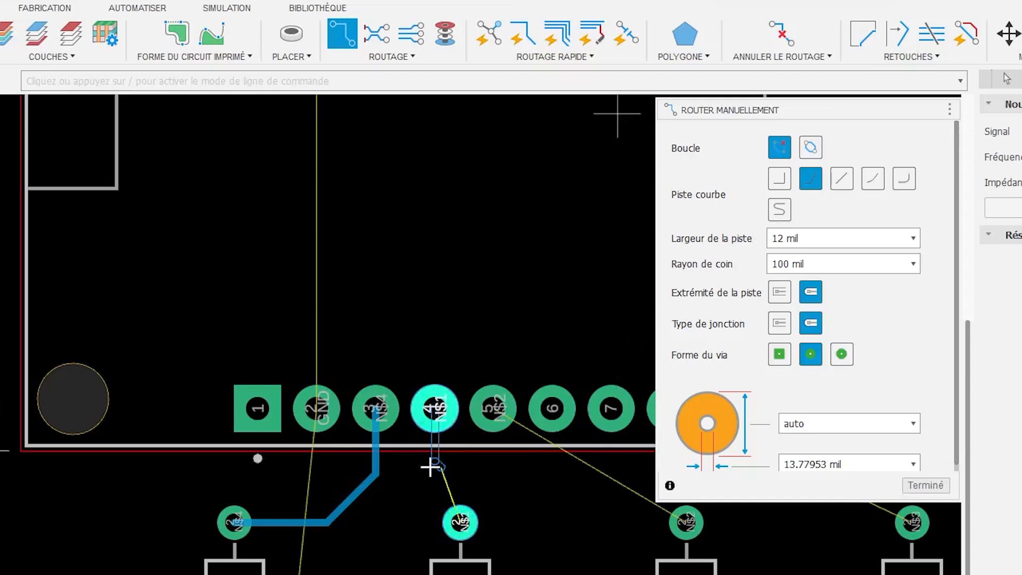
{"action": "left_click", "coordinate": [461, 523]}
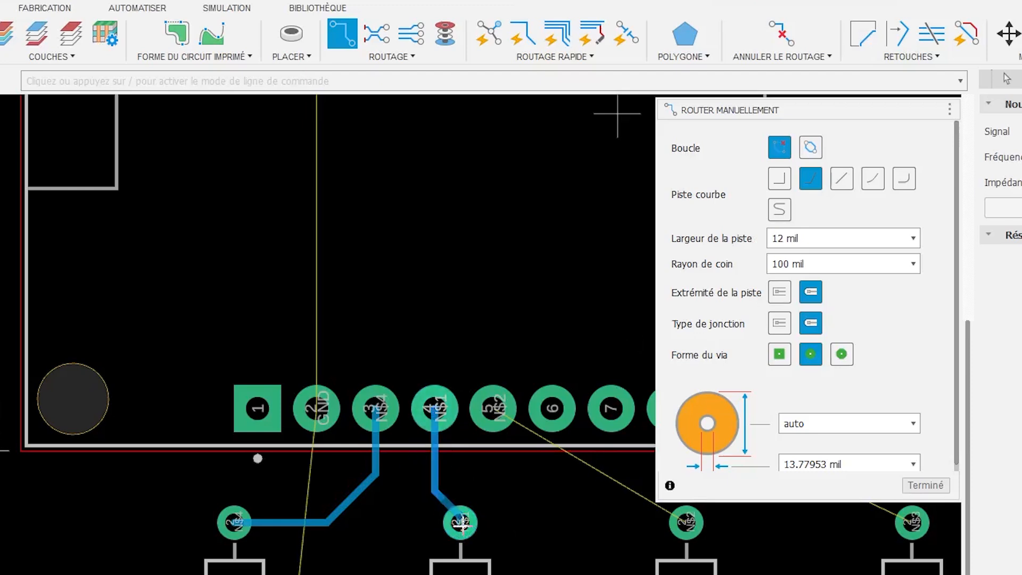
{"action": "left_click", "coordinate": [499, 427]}
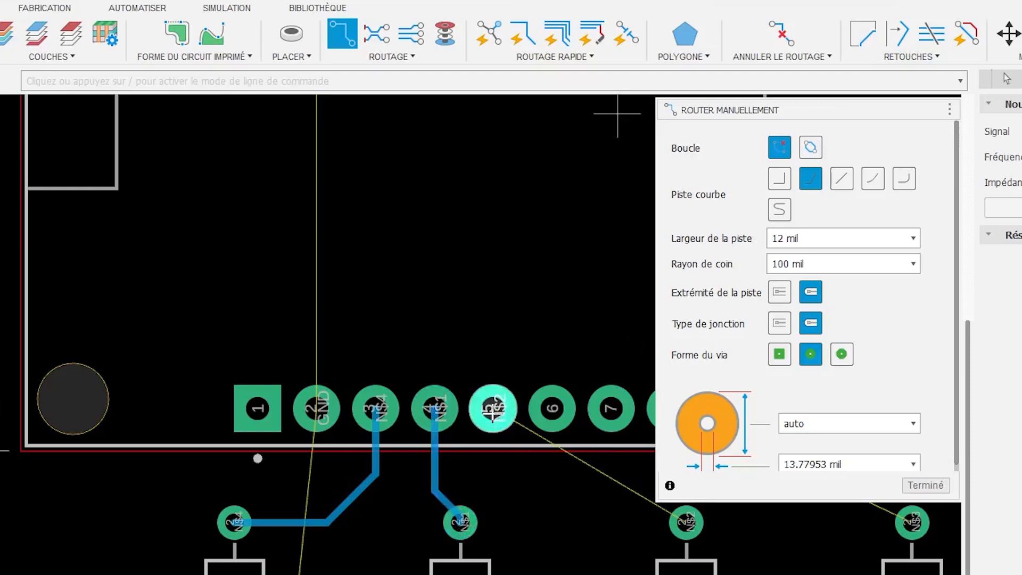
{"action": "left_click", "coordinate": [487, 466]}
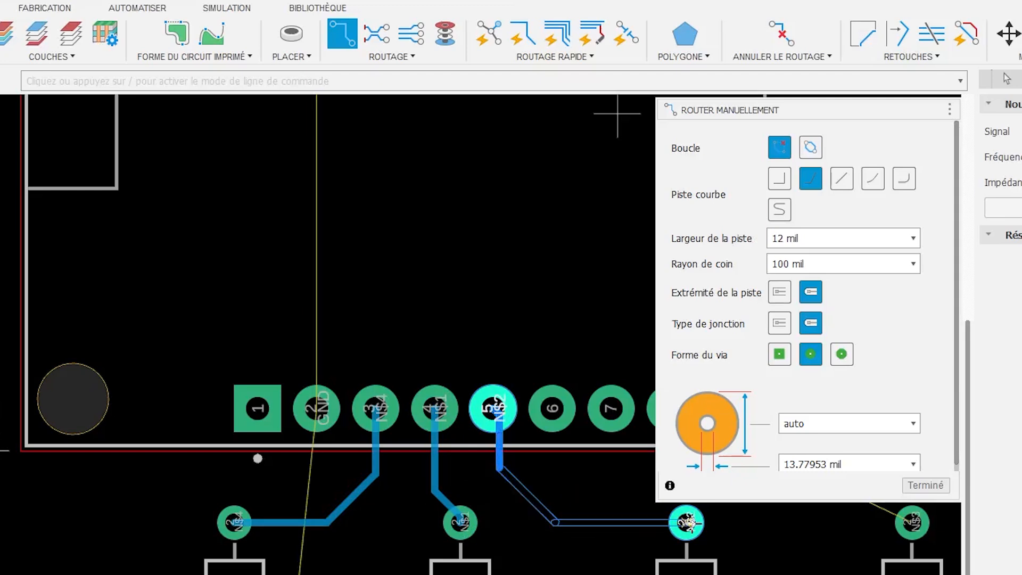
{"action": "left_click", "coordinate": [691, 523]}
- Route a track from pin 8 of U1's lower row to R4's upper pad
{"action": "scroll", "coordinate": [580, 574], "scroll_direction": "up", "scroll_amount": 2}
{"action": "scroll", "coordinate": [581, 574], "scroll_direction": "down", "scroll_amount": 4}
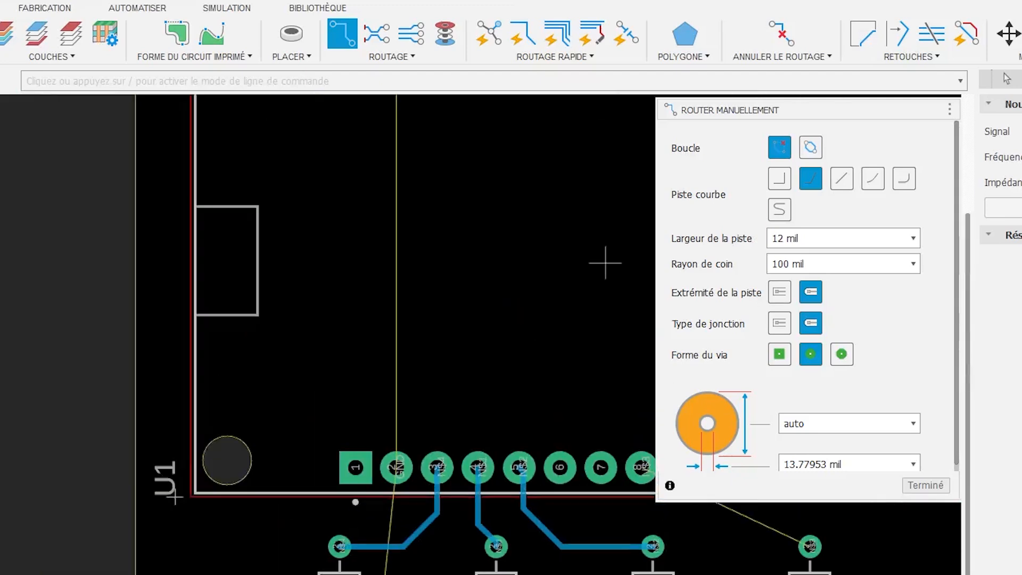
{"action": "scroll", "coordinate": [605, 262], "scroll_direction": "down", "scroll_amount": 2}
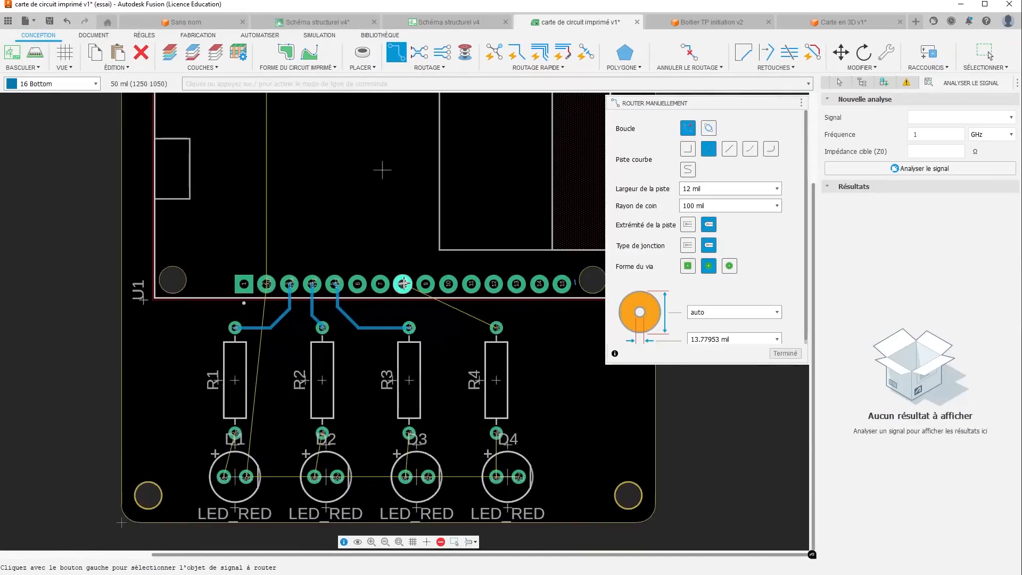
{"action": "left_click", "coordinate": [392, 301]}
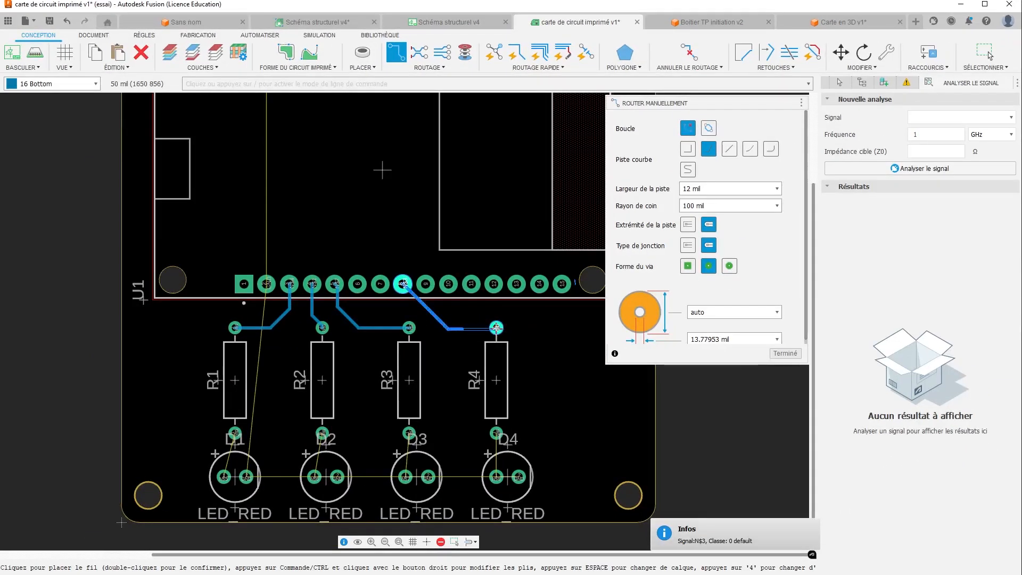
{"action": "left_click", "coordinate": [497, 327]}
- Route a straight vertical track between the GND pins of U1's upper and lower pin rows
{"action": "middle_click_drag", "start_coordinate": [355, 256], "coordinate": [410, 349]}
{"action": "left_click", "coordinate": [323, 151]}
{"action": "left_click", "coordinate": [323, 377]}
{"action": "middle_click_drag", "start_coordinate": [328, 477], "coordinate": [328, 361]}
- Route R1's lower pad to D1's first pad, and D1's GND pad to U1's pin 2, passing across R1's body and around its upper pad
{"action": "left_click", "coordinate": [290, 411]}
{"action": "left_click", "coordinate": [280, 455]}
{"action": "left_click", "coordinate": [302, 455]}
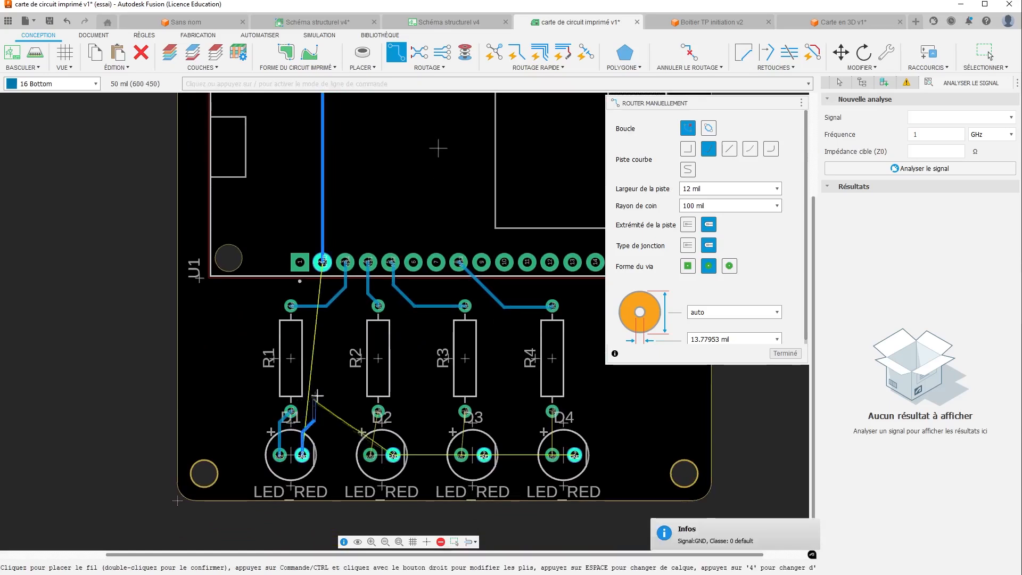
{"action": "left_click", "coordinate": [268, 330]}
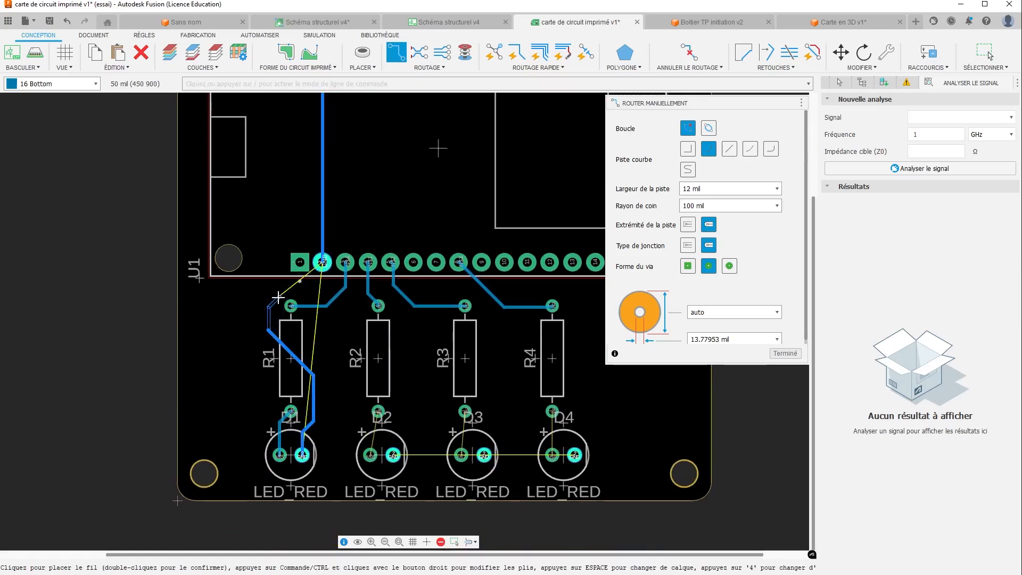
{"action": "left_click", "coordinate": [322, 262]}
{"action": "left_click", "coordinate": [279, 455]}
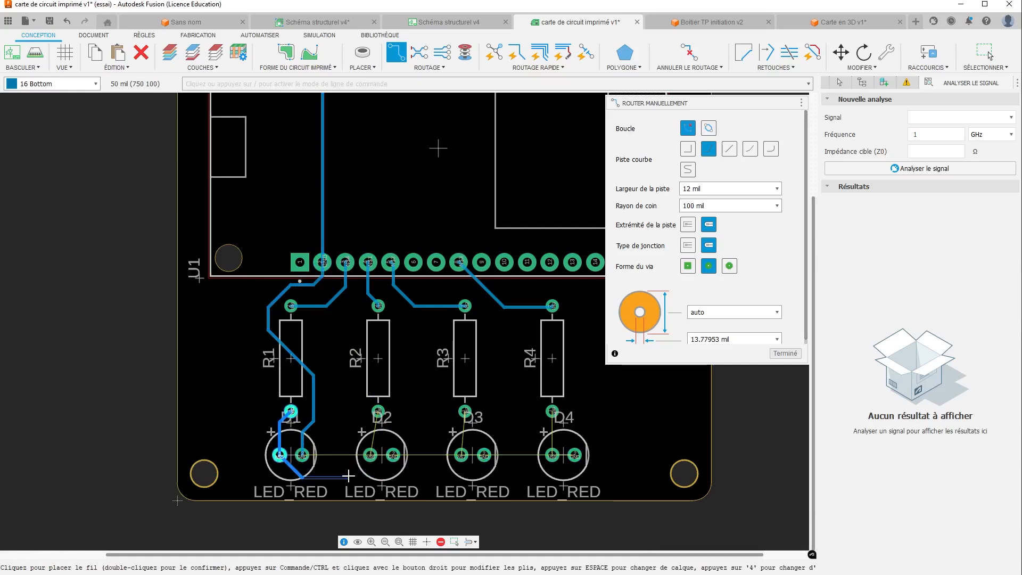
{"action": "key", "text": "Escape"}
{"action": "key", "text": "Escape"}
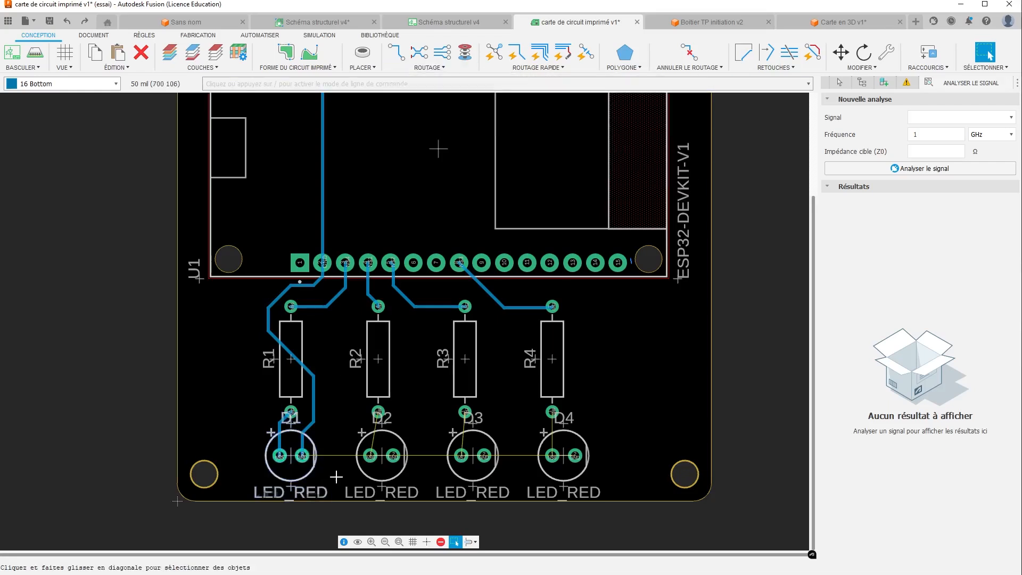
- Manually route the GND signal from D1 to the GND pads of D2, D3 and D4, running the track beneath the LED pads
{"action": "left_click", "coordinate": [421, 80]}
{"action": "left_click", "coordinate": [302, 455]}
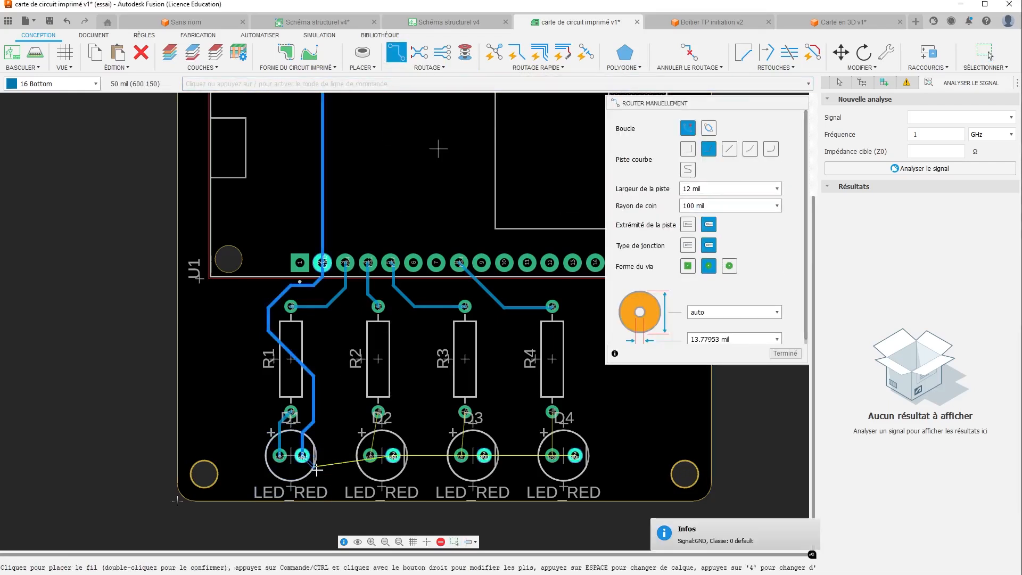
{"action": "left_click", "coordinate": [393, 456]}
{"action": "left_click", "coordinate": [483, 456]}
{"action": "left_click", "coordinate": [394, 478]}
{"action": "left_click", "coordinate": [575, 456]}
{"action": "left_click", "coordinate": [484, 478]}
- Route the remaining LED pads of D4, D3 and D2 to the lower pads of R4, R3 and R2, and finish manual routing
{"action": "left_click", "coordinate": [552, 456]}
{"action": "left_click", "coordinate": [552, 411]}
{"action": "left_click", "coordinate": [461, 455]}
{"action": "left_click", "coordinate": [465, 411]}
{"action": "left_click", "coordinate": [370, 456]}
{"action": "left_click", "coordinate": [378, 411]}
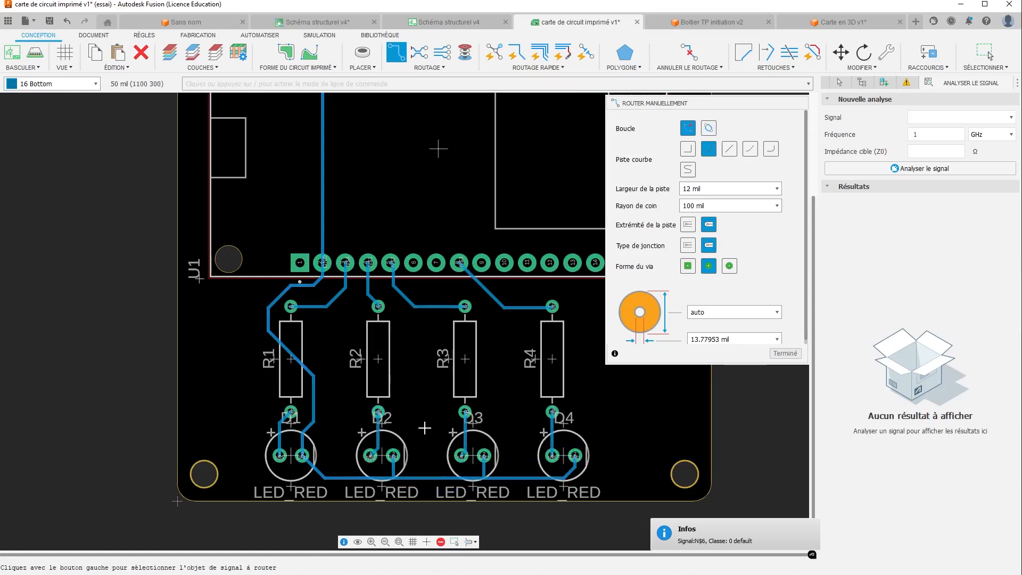
{"action": "scroll", "coordinate": [434, 407], "scroll_direction": "down", "scroll_amount": 2}
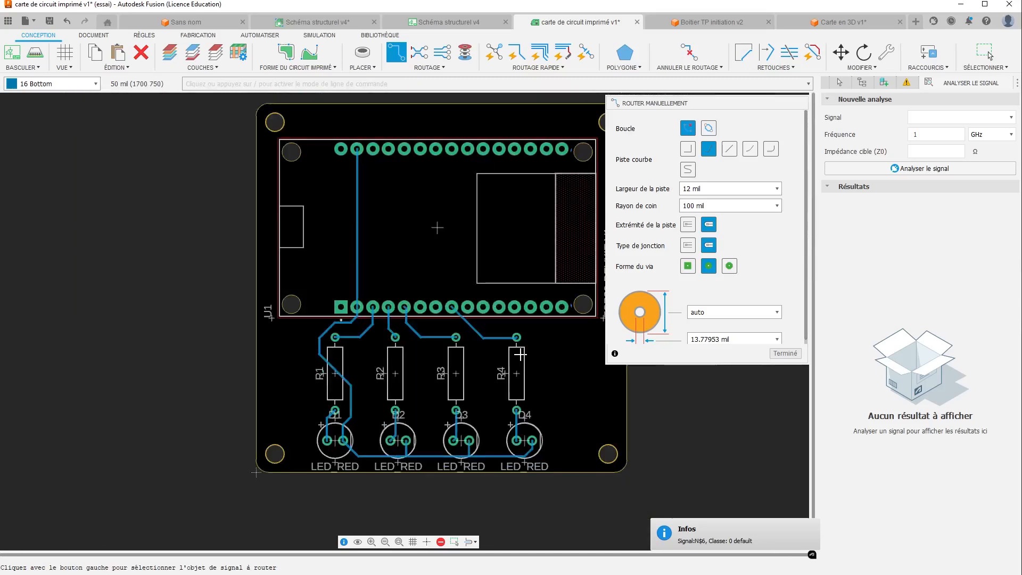
{"action": "key", "text": "Escape"}
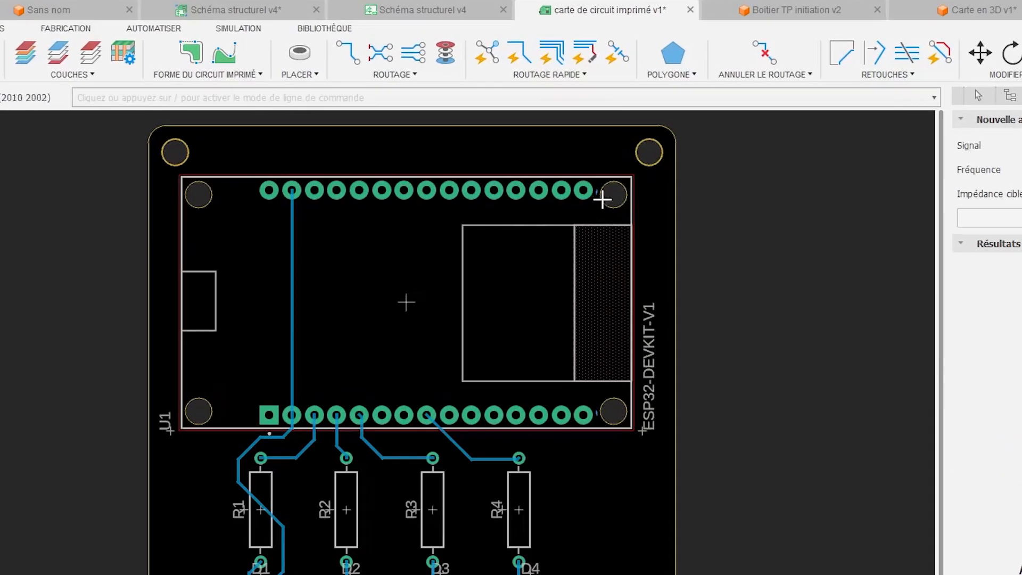
- Add a bottom-layer polygon fill with 12 mil isolation, tracing the board outline with cut corners, and assign it to the GND signal
{"action": "left_click", "coordinate": [681, 76]}
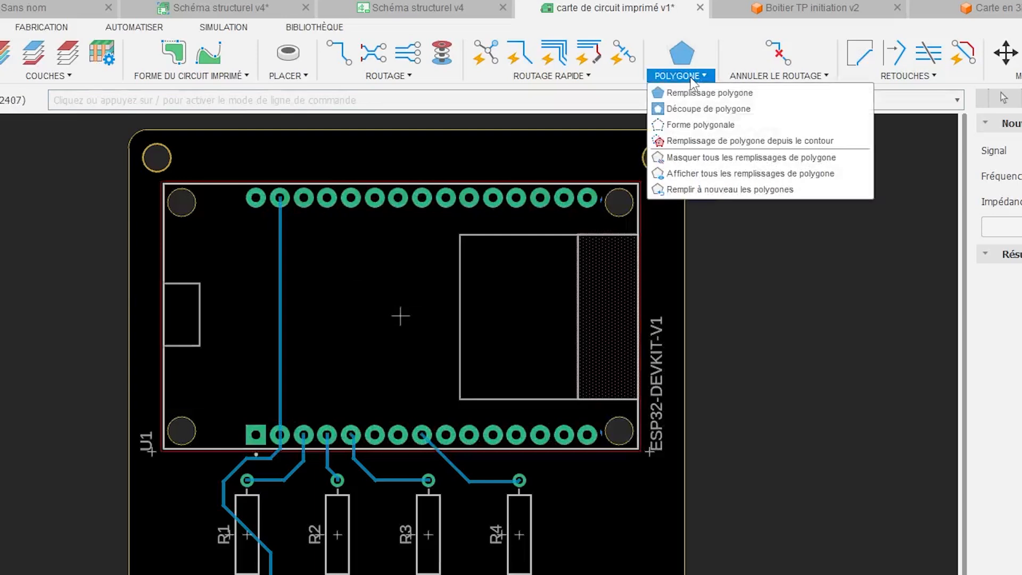
{"action": "left_click", "coordinate": [676, 46]}
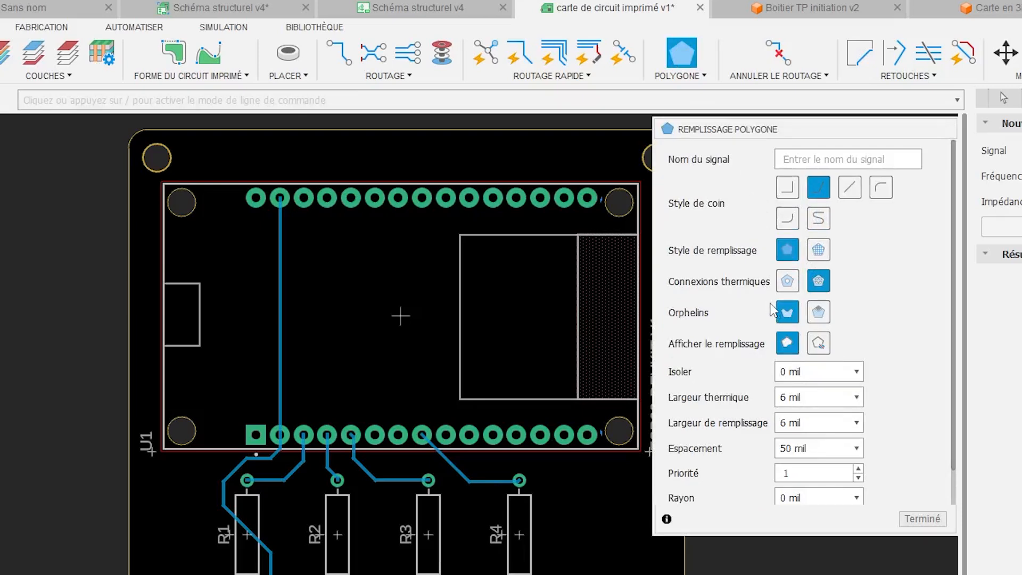
{"action": "left_click", "coordinate": [854, 372]}
{"action": "left_click", "coordinate": [853, 425]}
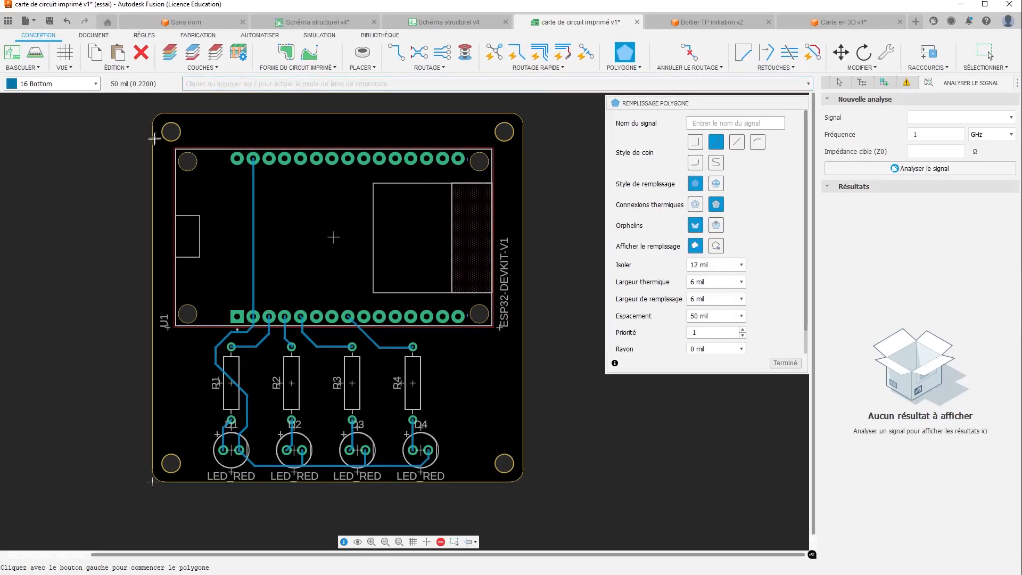
{"action": "left_click", "coordinate": [153, 122]}
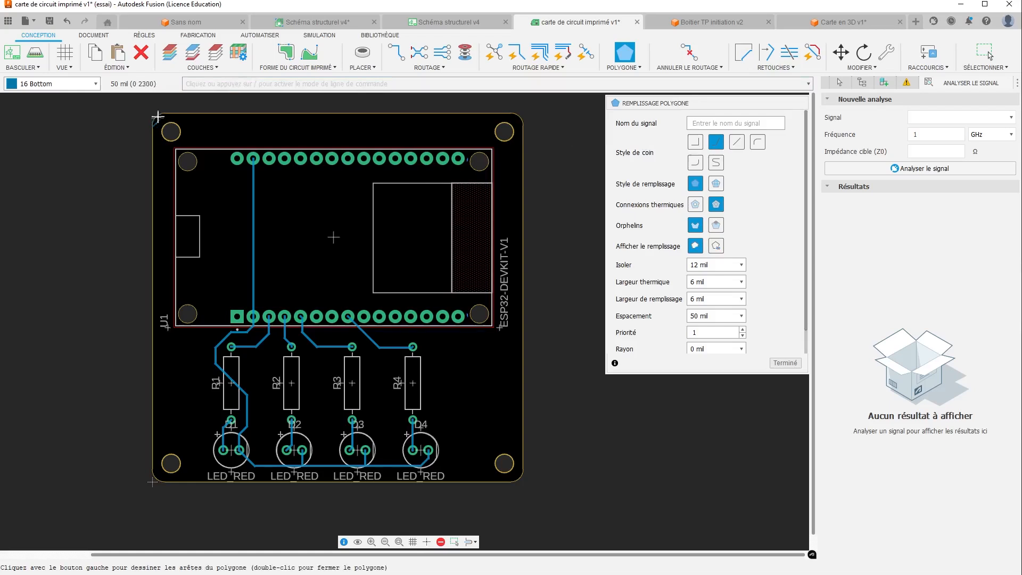
{"action": "left_click", "coordinate": [166, 110]}
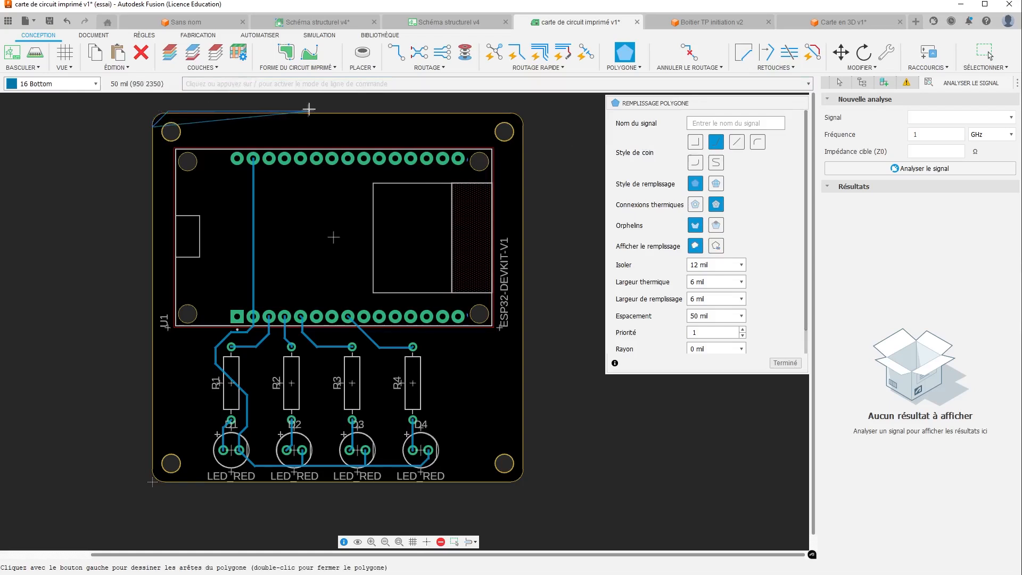
{"action": "left_click", "coordinate": [522, 113]}
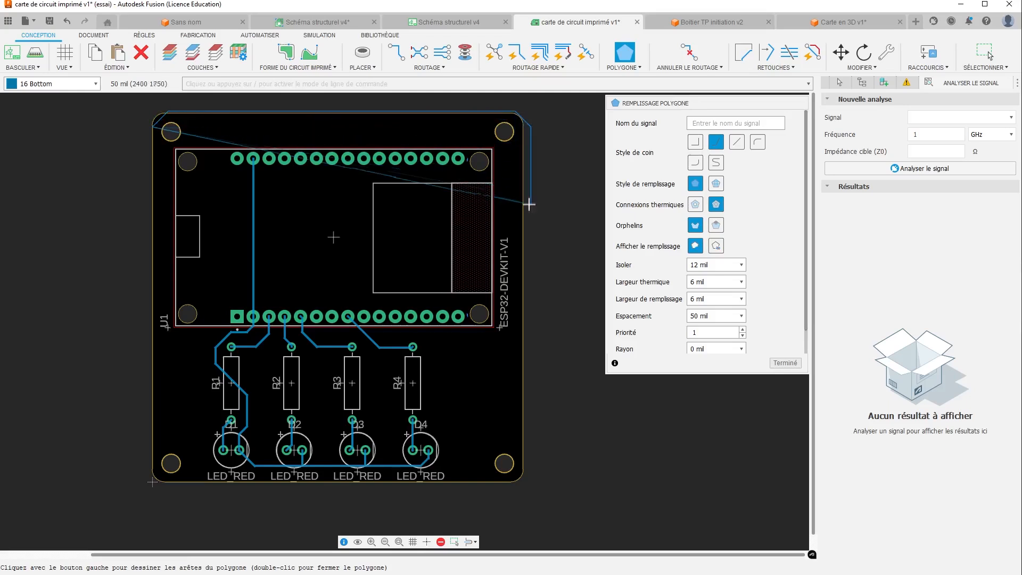
{"action": "left_click", "coordinate": [523, 468]}
{"action": "left_click", "coordinate": [501, 483]}
{"action": "left_click", "coordinate": [153, 481]}
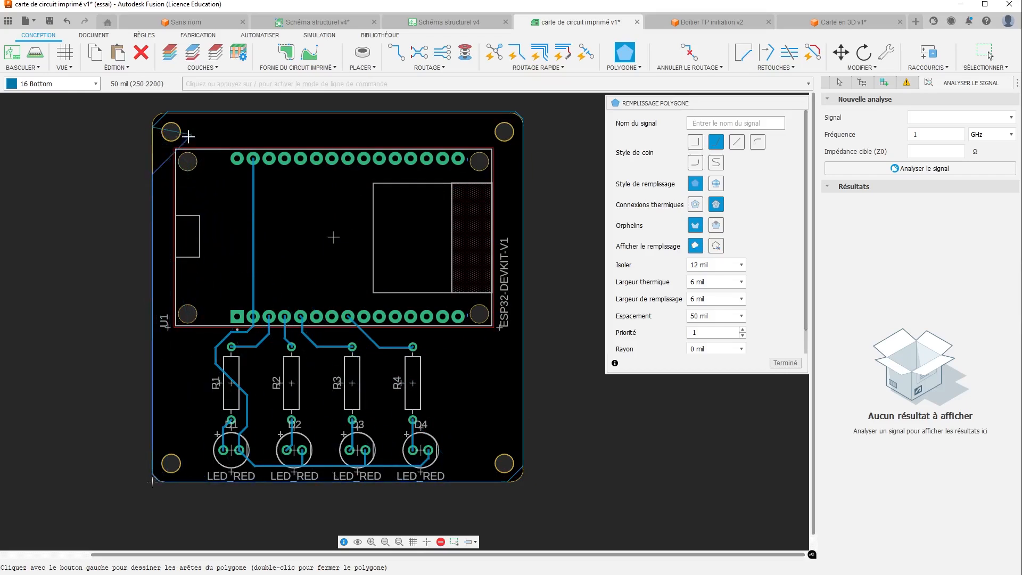
{"action": "left_click", "coordinate": [153, 126]}
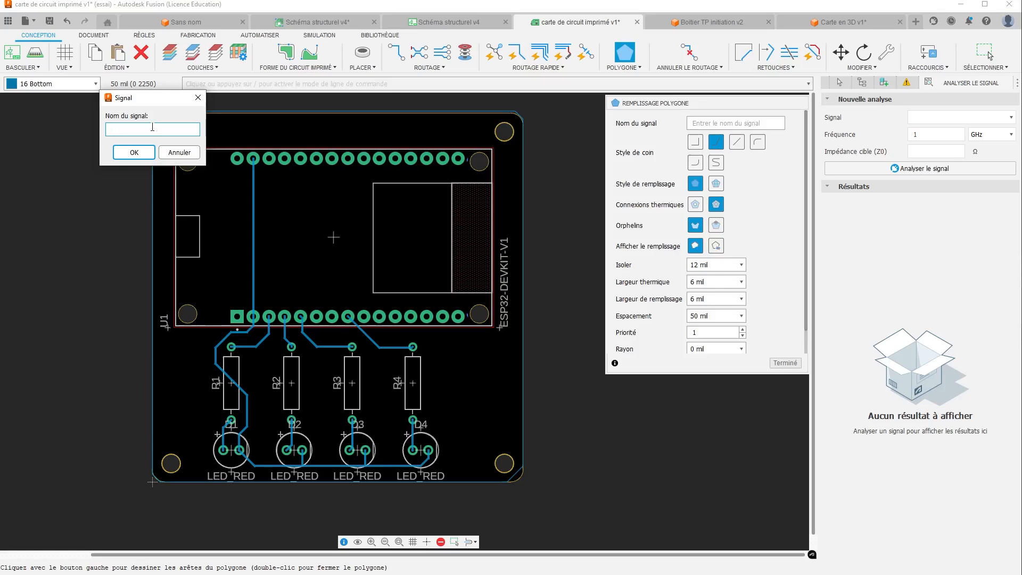
{"action": "type", "text": "GND"}
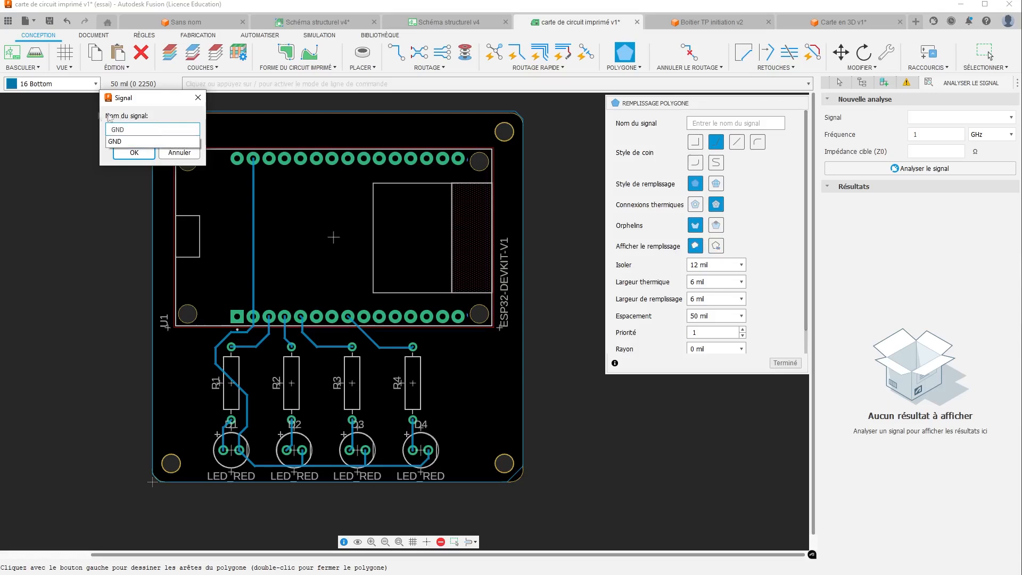
{"action": "left_click", "coordinate": [135, 153]}
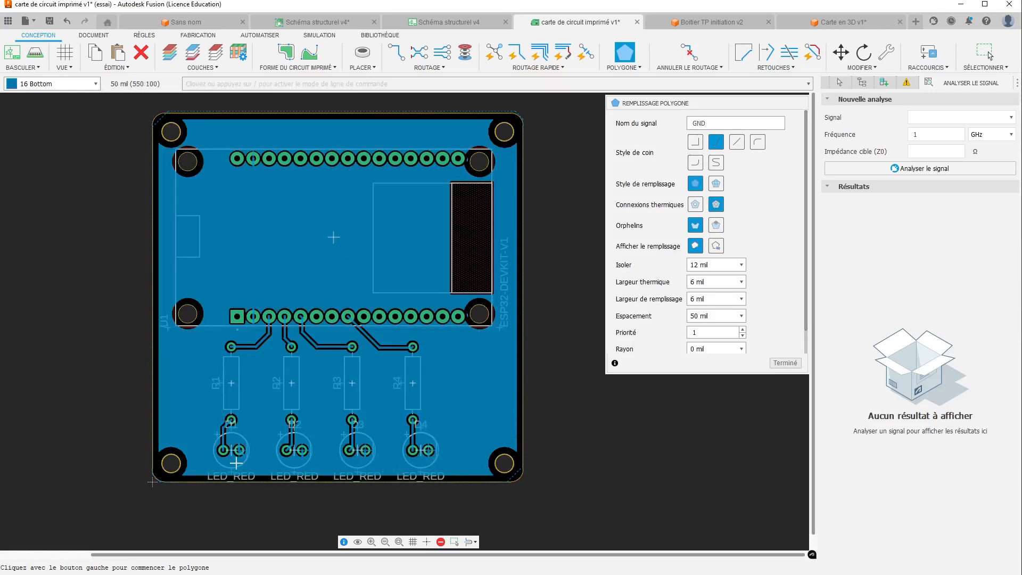
- Finish the polygon fill command and inspect the GND fill around the LED pads, U1's lower pin row and the resistor tracks
{"action": "scroll", "coordinate": [420, 476], "scroll_direction": "down", "scroll_amount": 1}
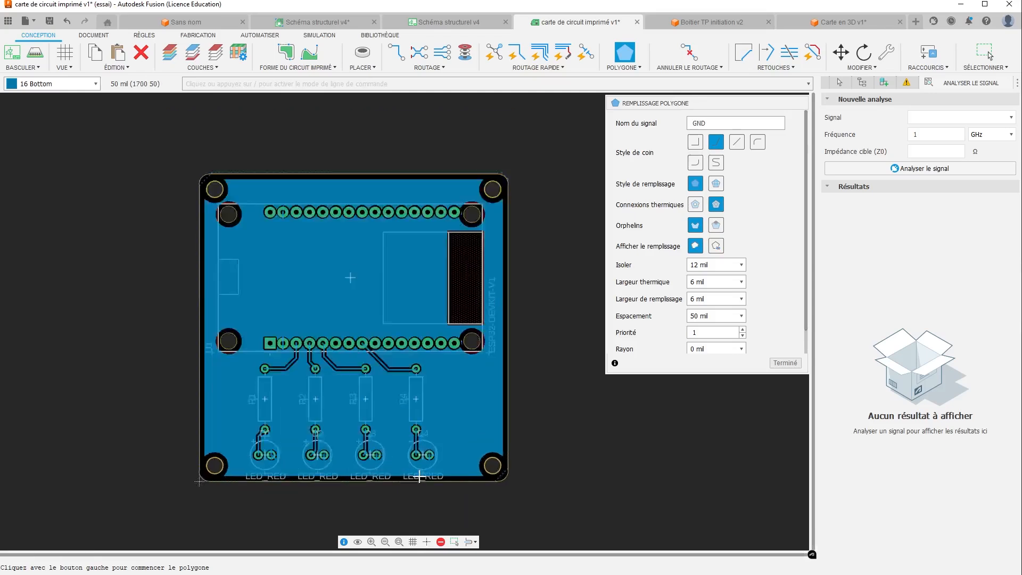
{"action": "scroll", "coordinate": [420, 476], "scroll_direction": "up", "scroll_amount": 5}
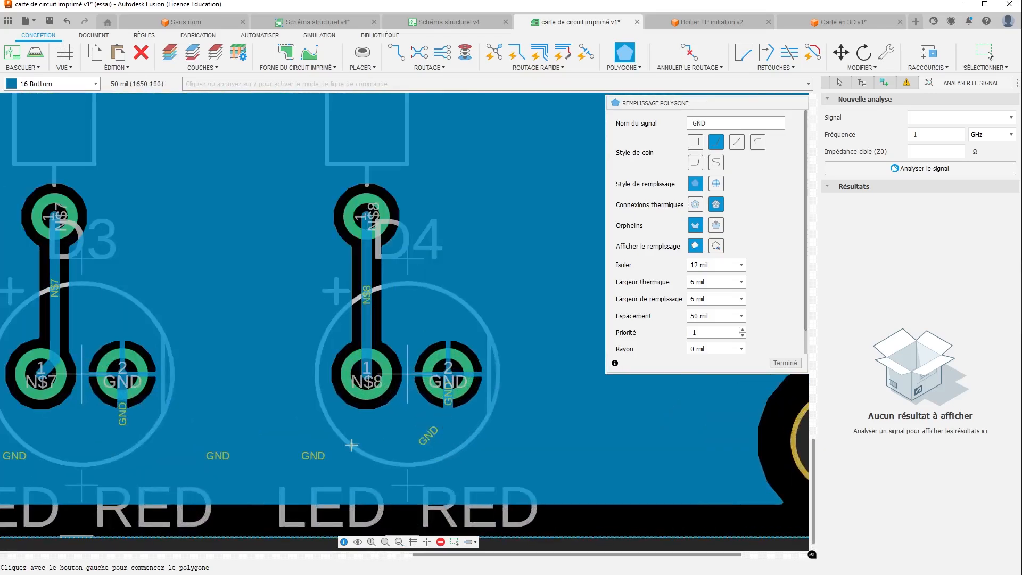
{"action": "scroll", "coordinate": [457, 357], "scroll_direction": "down", "scroll_amount": 5}
{"action": "scroll", "coordinate": [349, 248], "scroll_direction": "down", "scroll_amount": 2}
{"action": "left_click", "coordinate": [328, 263]}
{"action": "middle_click_drag", "start_coordinate": [329, 264], "coordinate": [301, 390]}
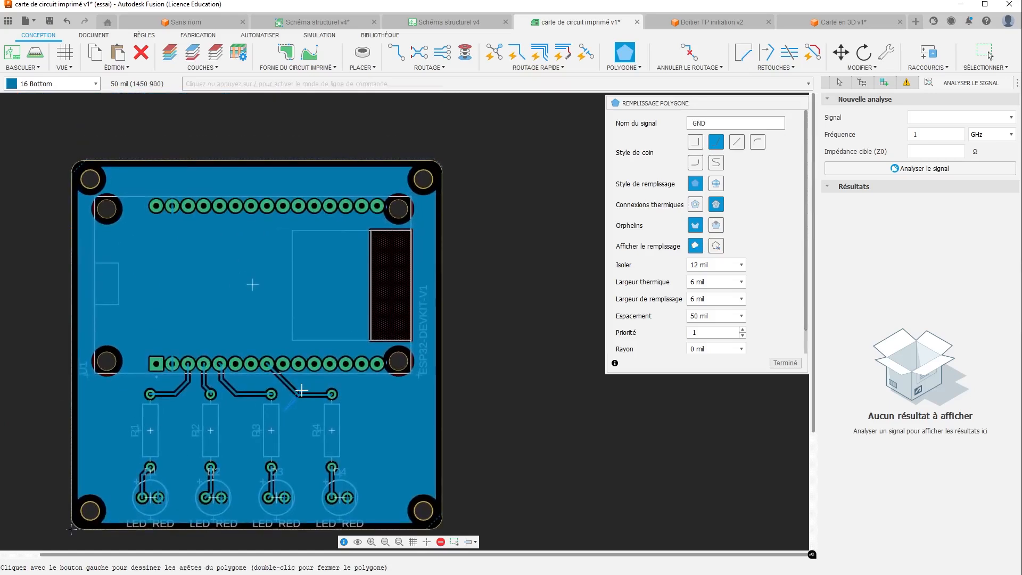
{"action": "key", "text": "Escape"}
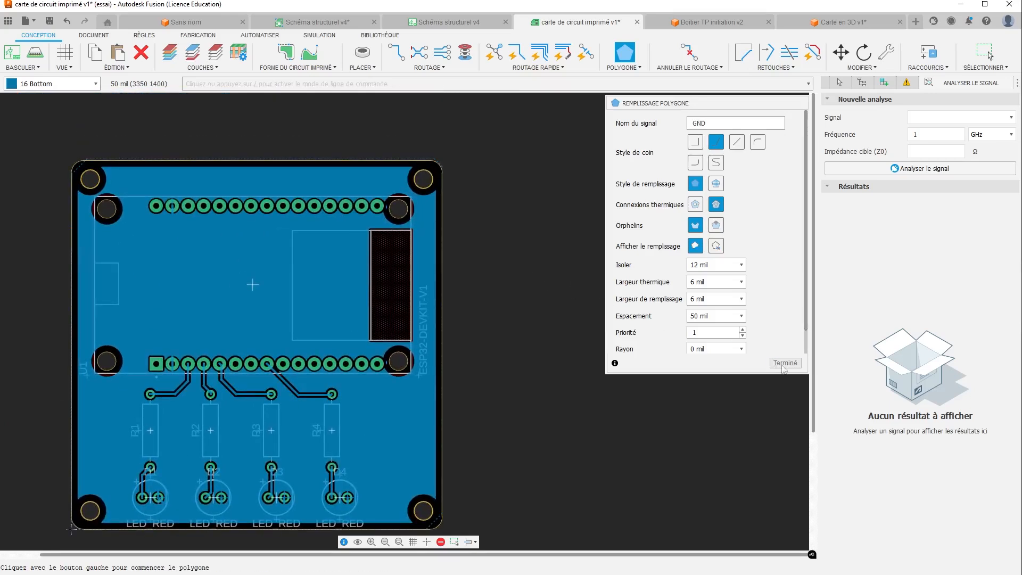
{"action": "left_click", "coordinate": [785, 364]}
{"action": "key", "text": "Escape"}
{"action": "middle_click_drag", "start_coordinate": [531, 350], "coordinate": [616, 331]}
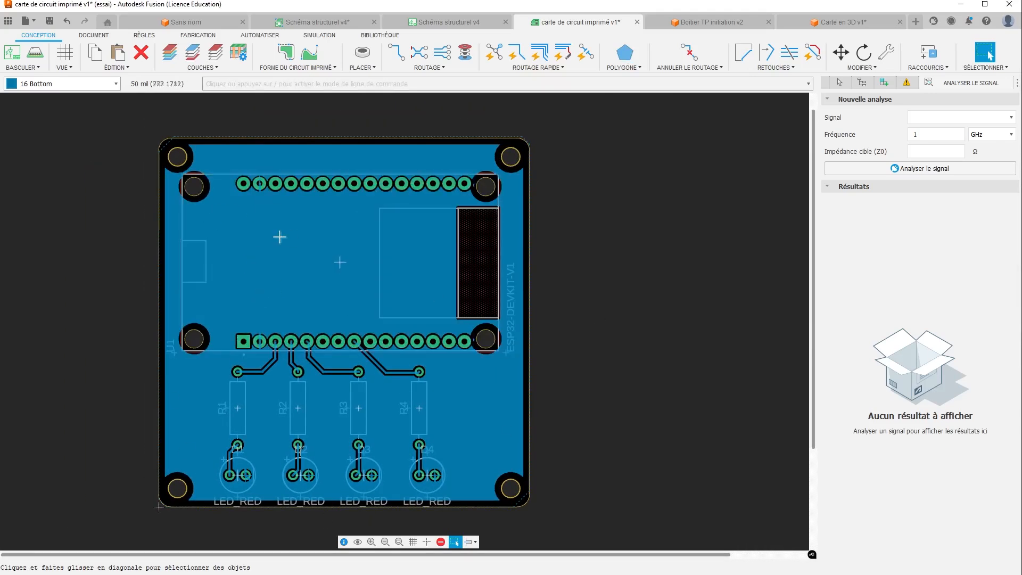
{"action": "scroll", "coordinate": [252, 352], "scroll_direction": "down", "scroll_amount": 2}
{"action": "scroll", "coordinate": [251, 353], "scroll_direction": "up", "scroll_amount": 5}
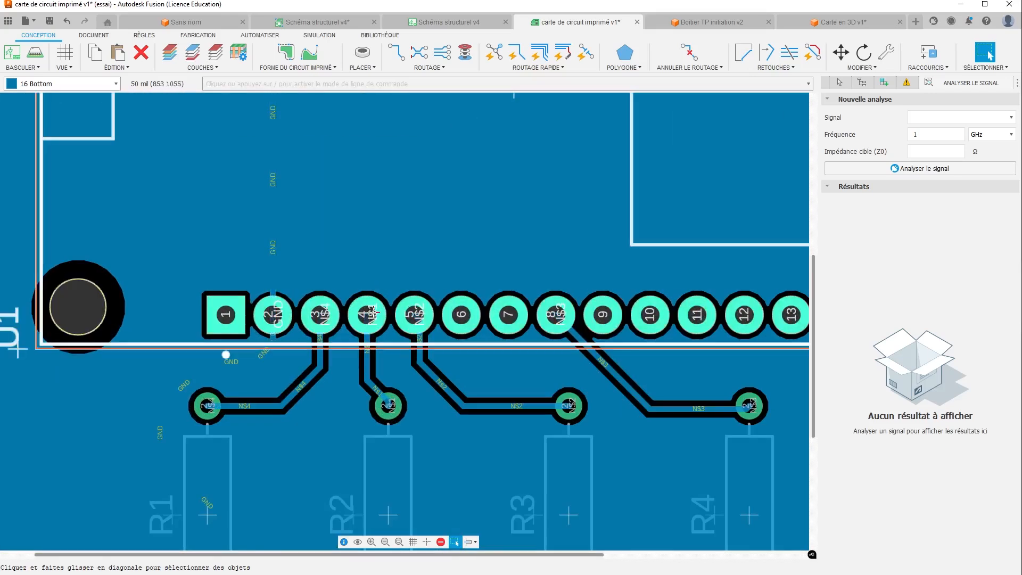
{"action": "scroll", "coordinate": [375, 312], "scroll_direction": "down", "scroll_amount": 6}
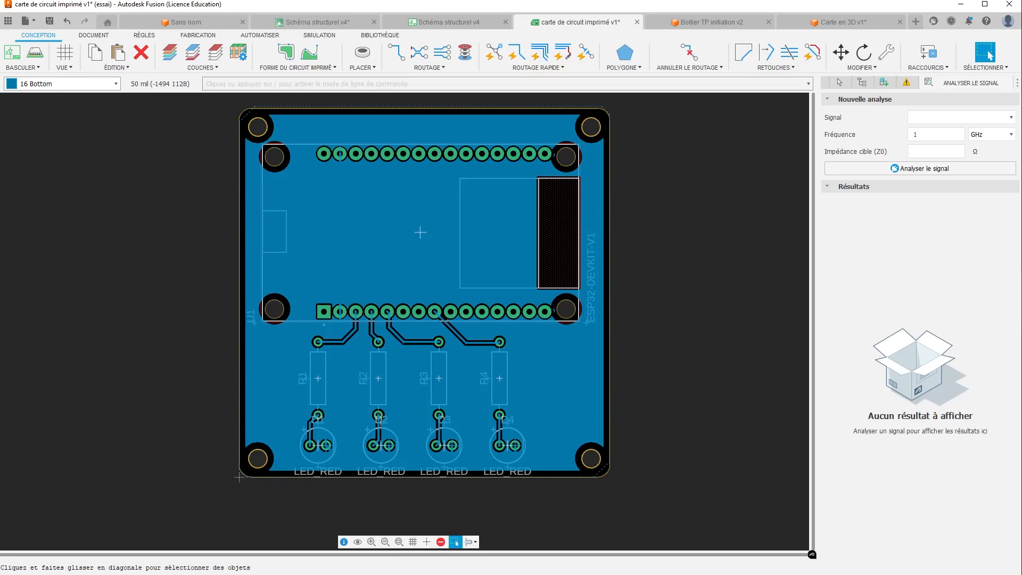
- Save the board with the default version description and transfer it to the 3D PCB using the Recommandé preset
{"action": "left_click", "coordinate": [47, 23]}
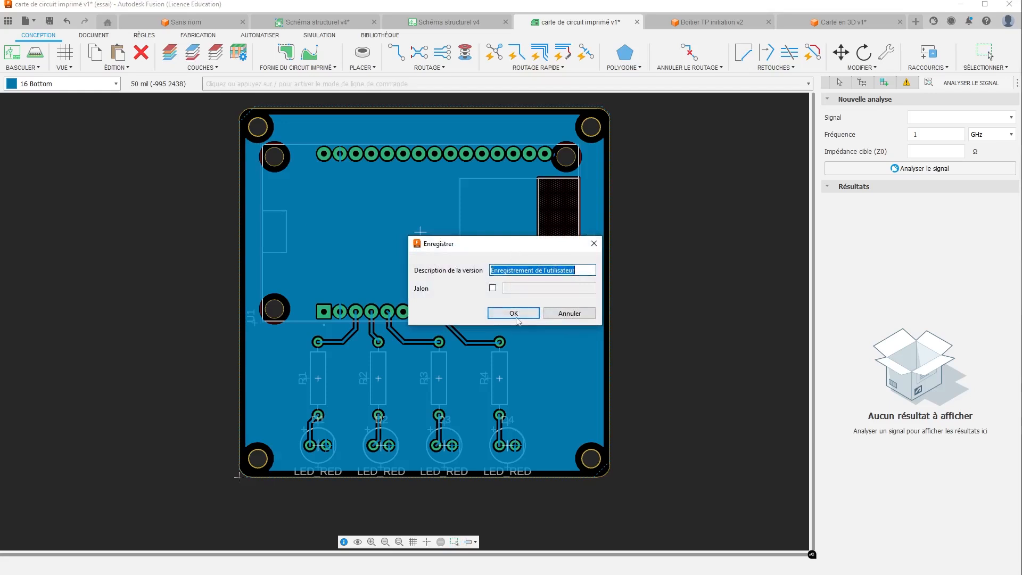
{"action": "left_click", "coordinate": [517, 317]}
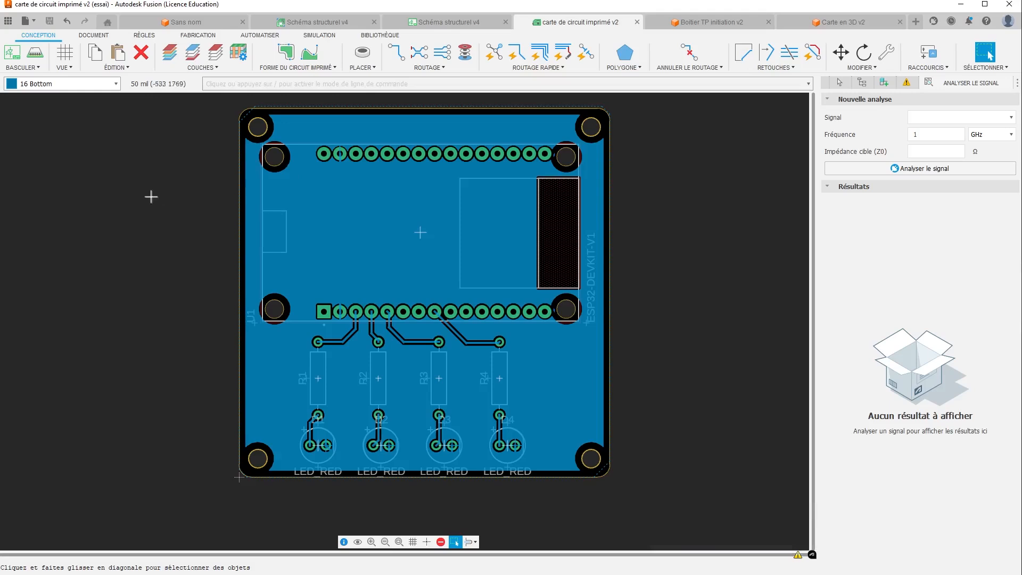
{"action": "left_click", "coordinate": [36, 52]}
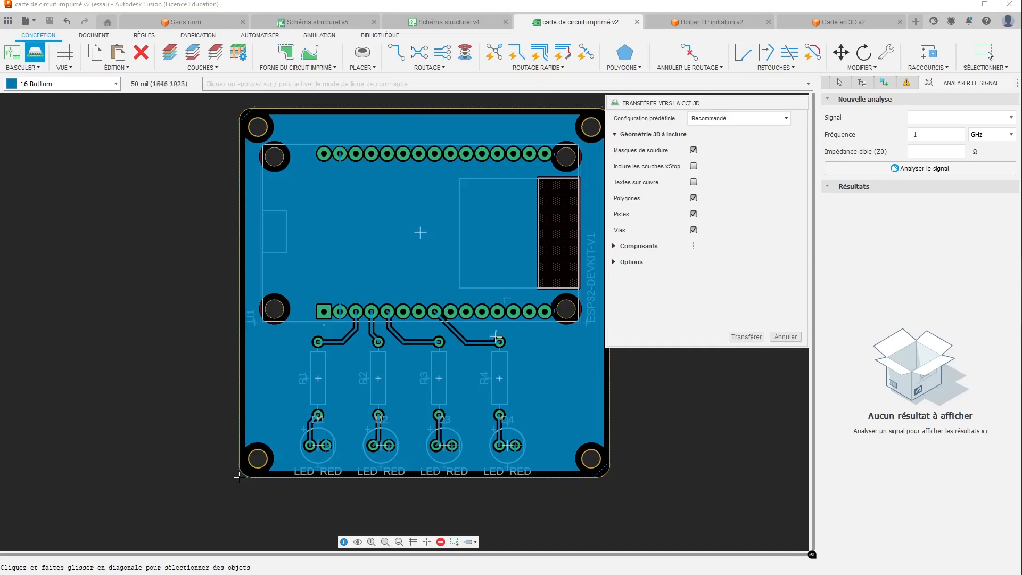
{"action": "left_click", "coordinate": [746, 337]}
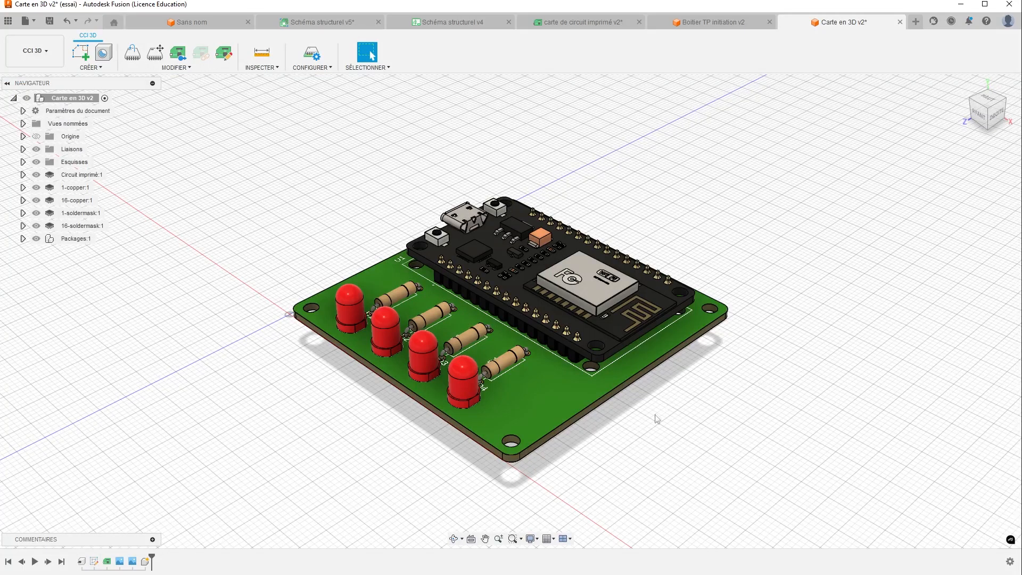
- Examine the 3D board from several angles, checking the ESP32 module, resistors and LEDs, and restore the home view
{"action": "middle_click_drag", "start_coordinate": [669, 366], "coordinate": [550, 291]}
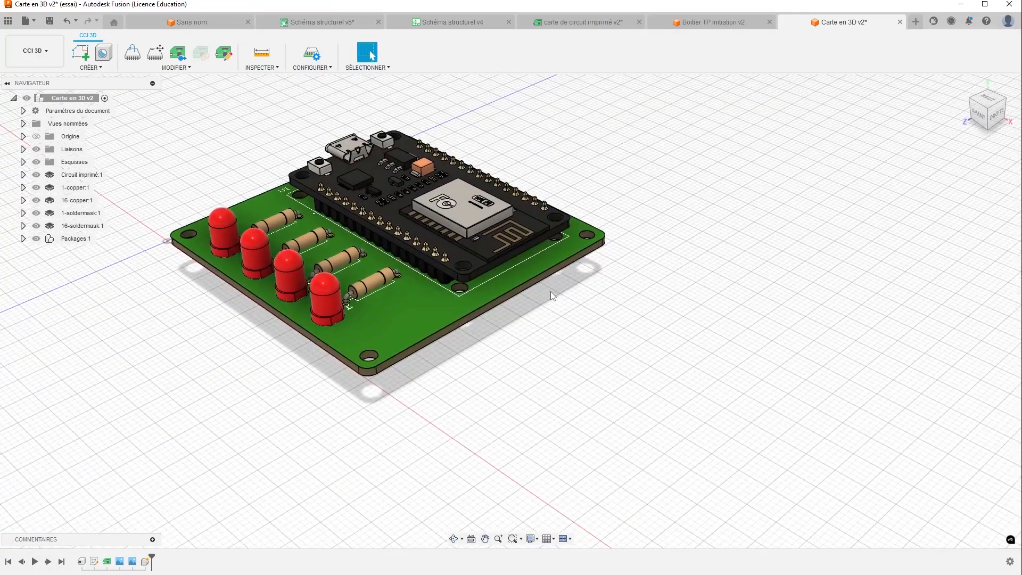
{"action": "left_click", "coordinate": [454, 539]}
{"action": "mouse_move", "coordinate": [428, 285]}
{"action": "middle_mouse_down"}
{"action": "mouse_move", "coordinate": [431, 259]}
{"action": "mouse_move", "coordinate": [458, 305]}
{"action": "middle_mouse_up"}
{"action": "left_click", "coordinate": [454, 539]}
{"action": "left_click_drag", "start_coordinate": [452, 426], "coordinate": [463, 351]}
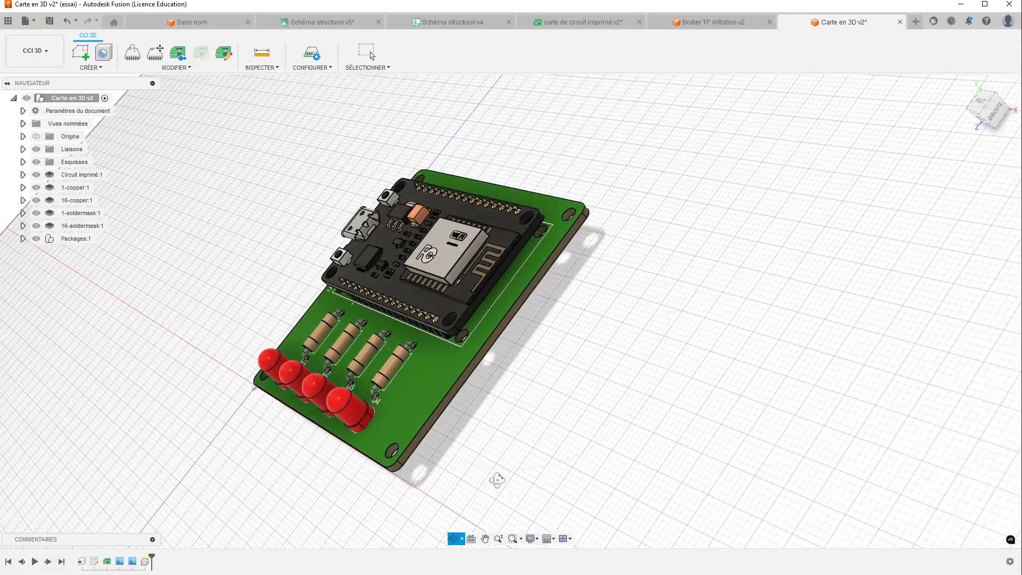
{"action": "left_click_drag", "start_coordinate": [367, 298], "coordinate": [466, 299]}
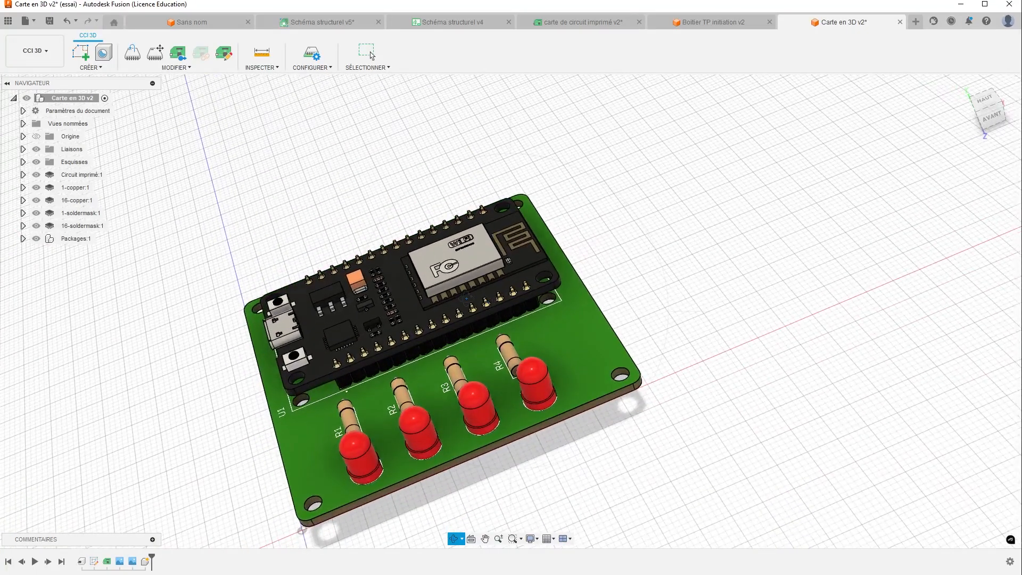
{"action": "scroll", "coordinate": [466, 298], "scroll_direction": "down", "scroll_amount": 2}
{"action": "scroll", "coordinate": [467, 298], "scroll_direction": "up", "scroll_amount": 5}
{"action": "scroll", "coordinate": [468, 297], "scroll_direction": "down", "scroll_amount": 6}
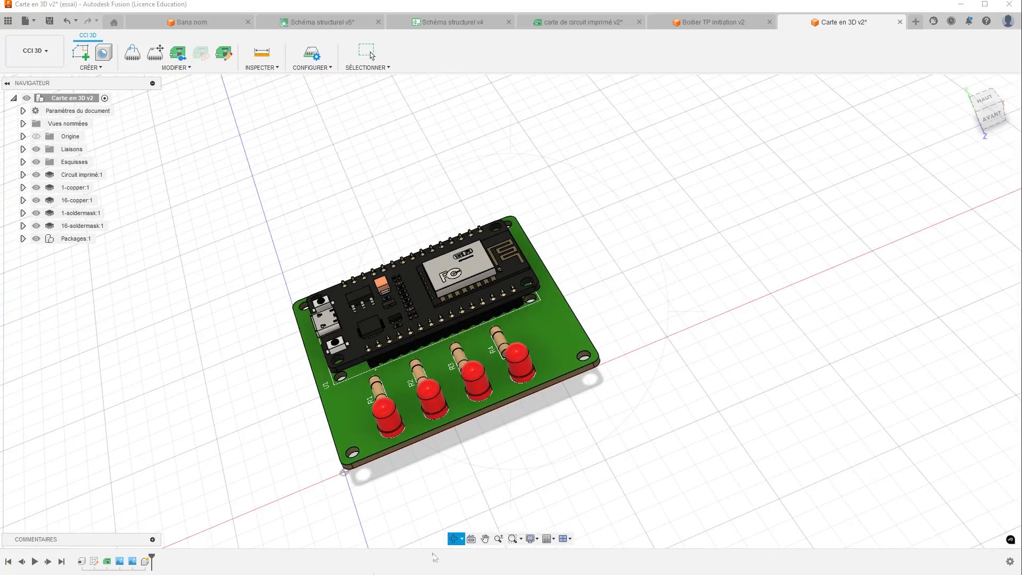
{"action": "mouse_move", "coordinate": [956, 83]}
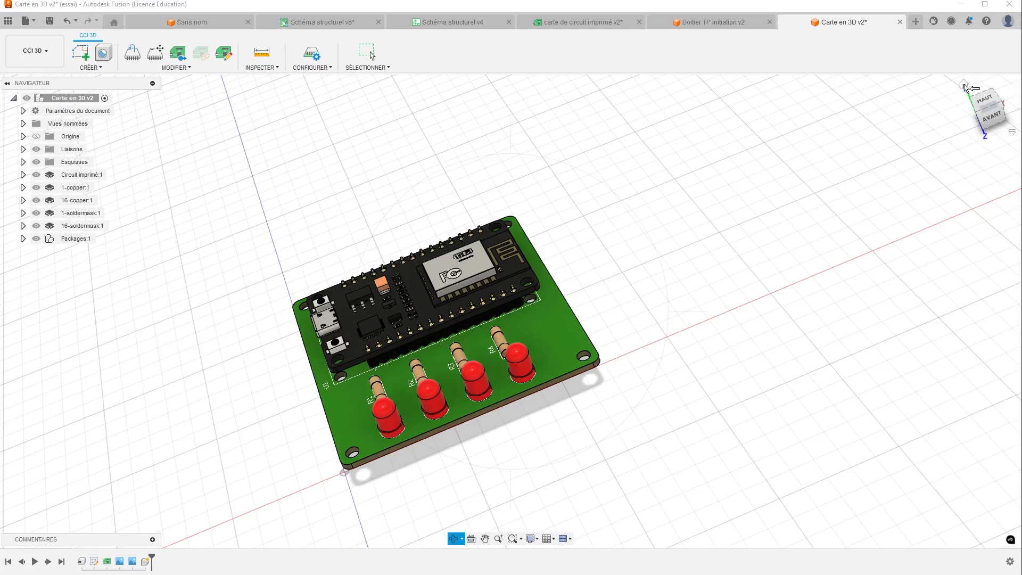
{"action": "left_click", "coordinate": [964, 86]}
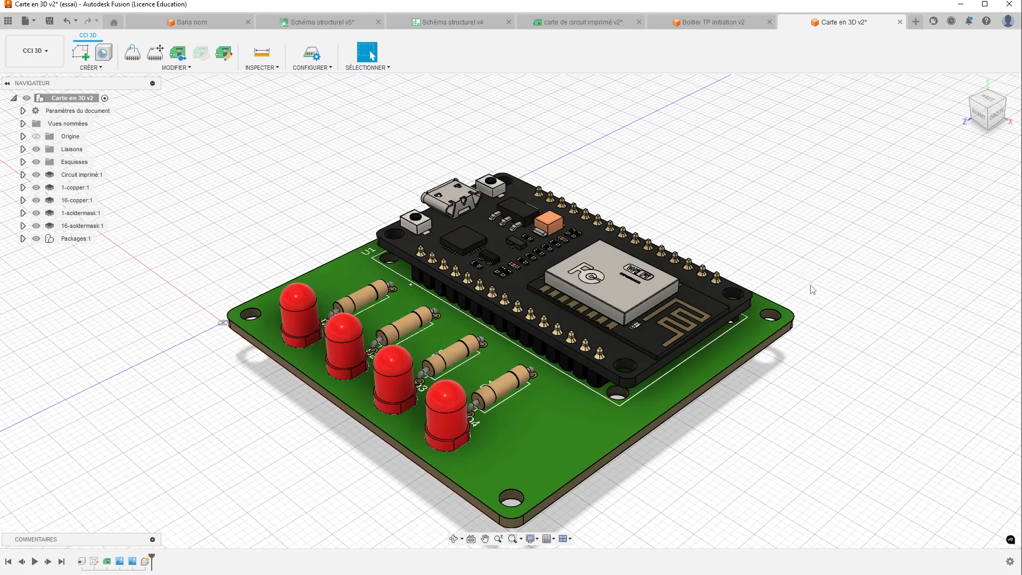
- Compare the schematic, the PCB layout, the 3D board and the Schéma structurel overview, ending on the 3D board
{"action": "left_click", "coordinate": [431, 22]}
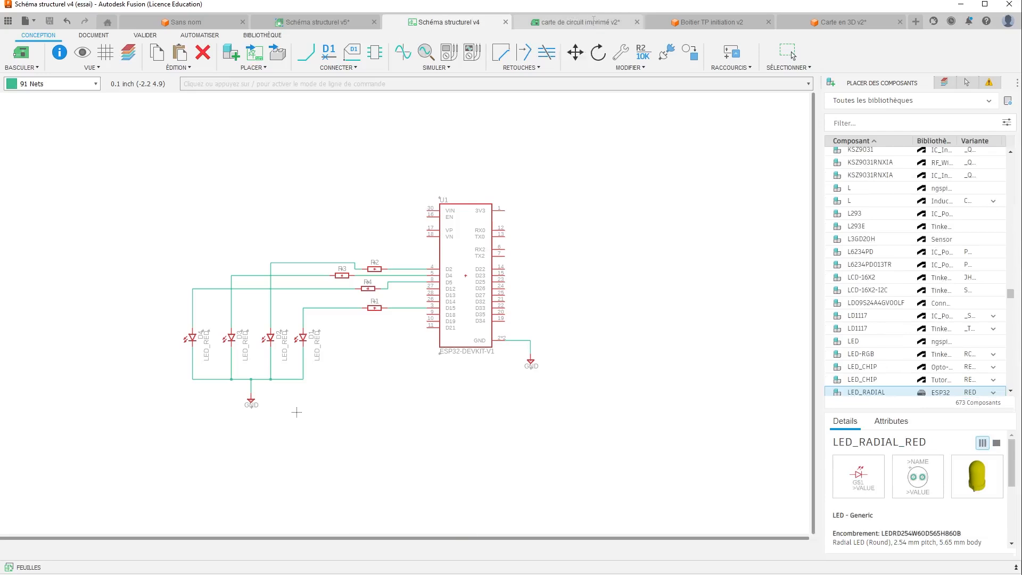
{"action": "left_click", "coordinate": [577, 21]}
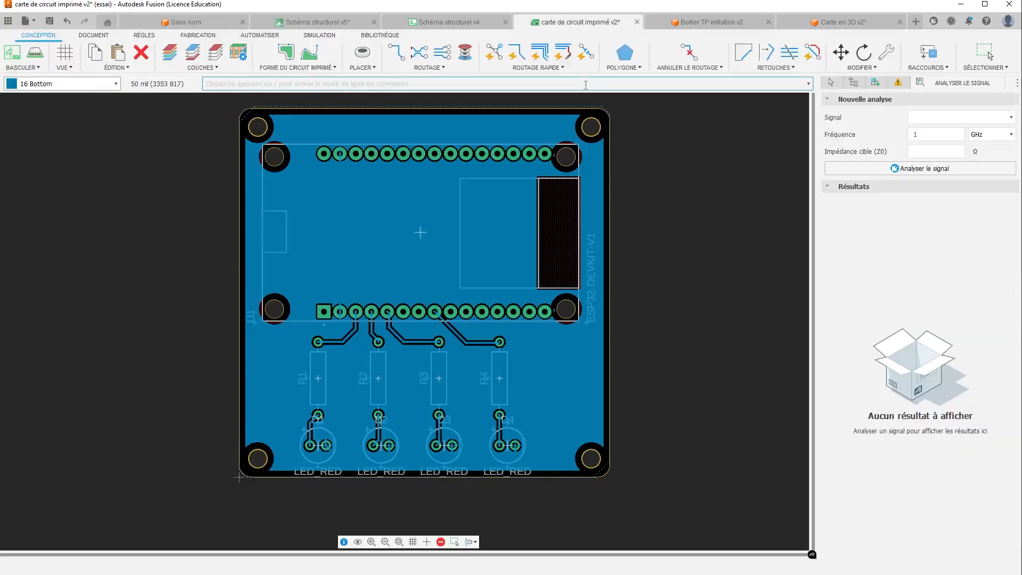
{"action": "left_click", "coordinate": [834, 26]}
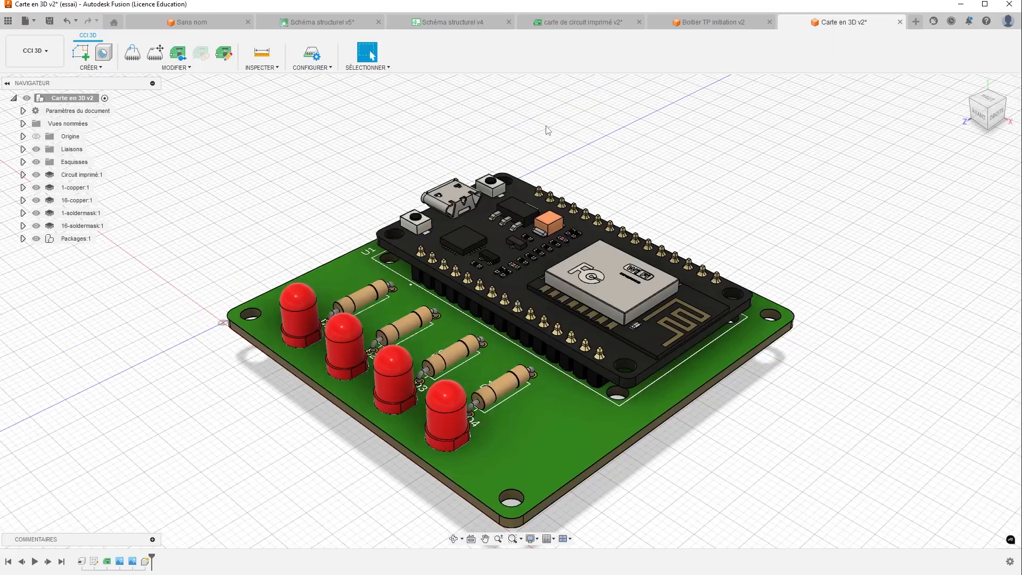
{"action": "left_click", "coordinate": [328, 21]}
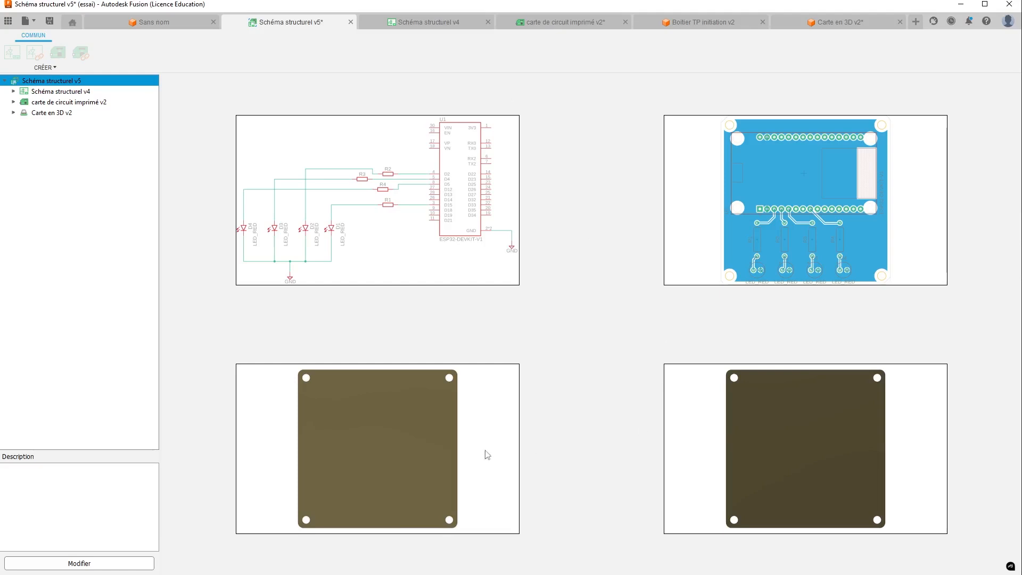
{"action": "left_click", "coordinate": [427, 22]}
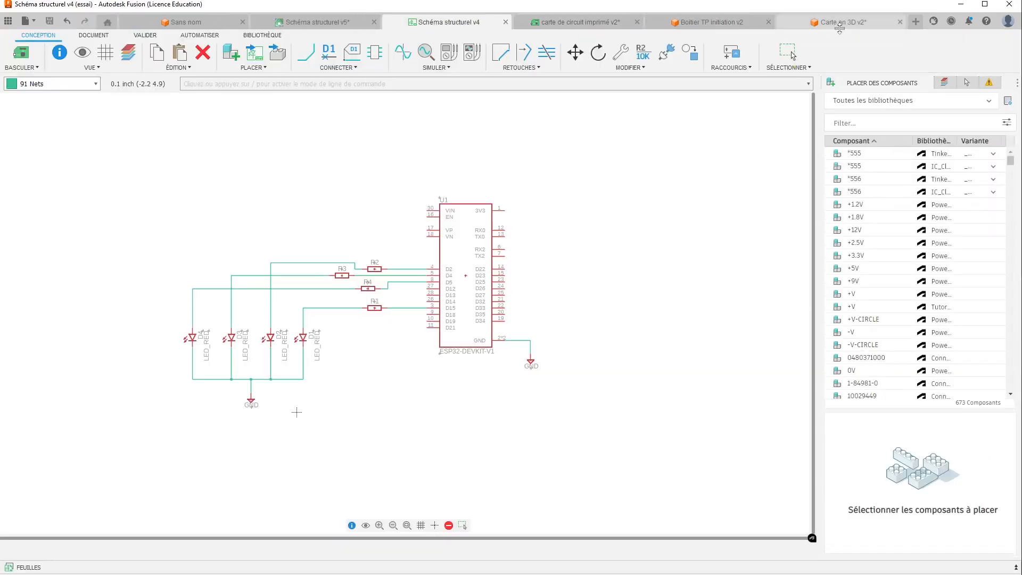
{"action": "left_click", "coordinate": [840, 24]}
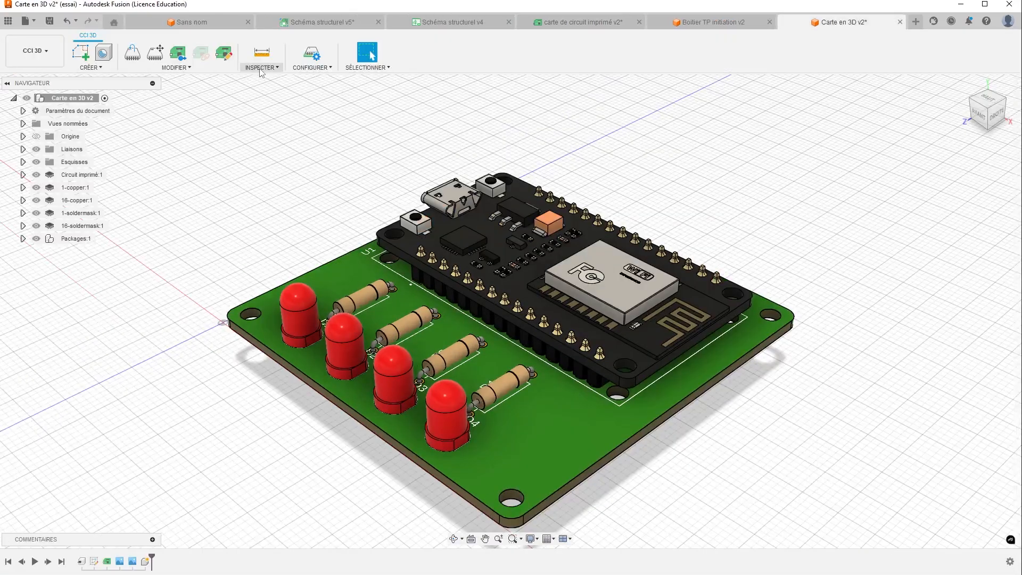
- Save the 3D board with the default version description and return to the Schéma structurel overview of the electronics design
{"action": "left_click", "coordinate": [50, 21]}
{"action": "left_click", "coordinate": [520, 315]}
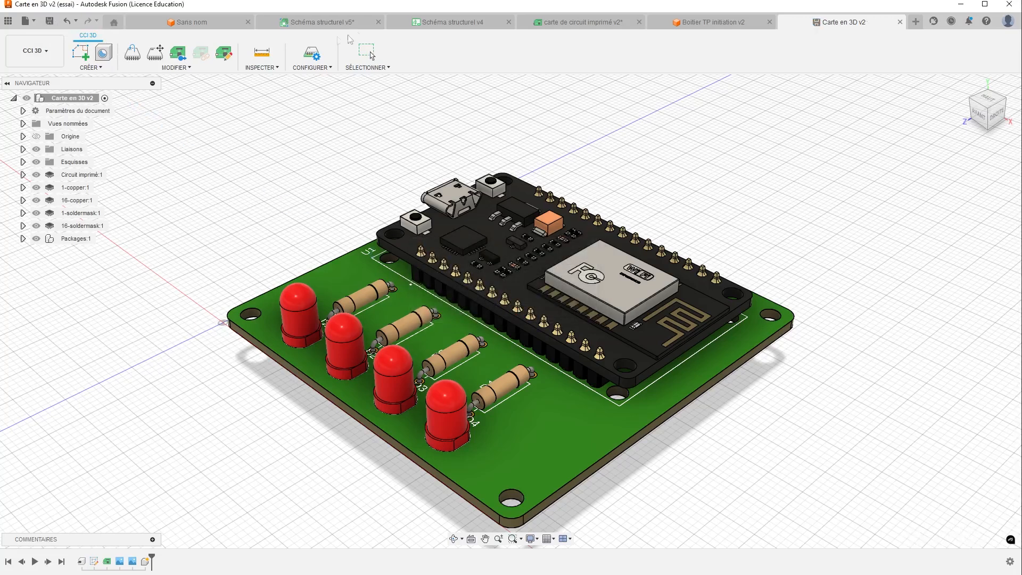
{"action": "left_click", "coordinate": [298, 22]}
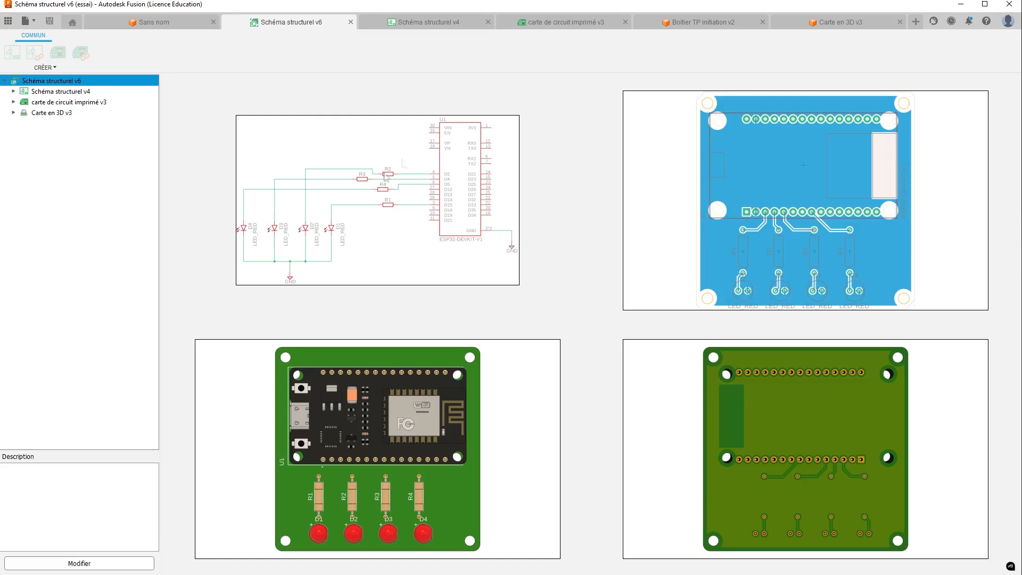
{"action": "left_click", "coordinate": [29, 560]}
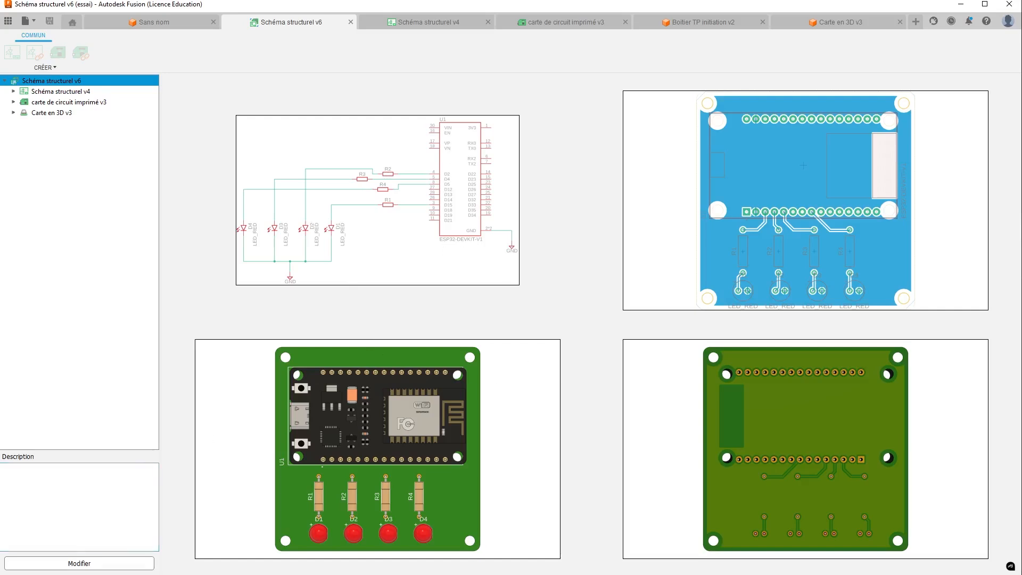